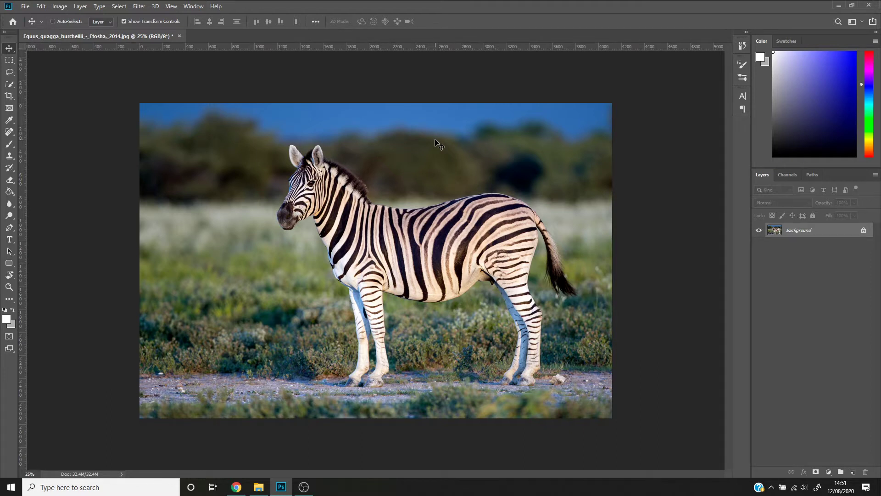
Step: Zoom the zebra photo canvas from 25% to about 33%
{"action": "key", "text": "ctrl+plus"}
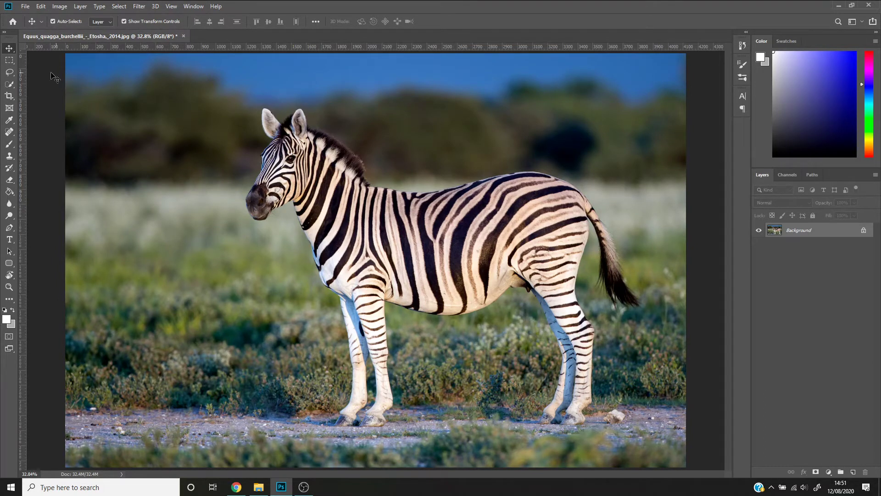
Step: Quick-select the zebra's head, body, chest, front leg and tail, subtracting stray areas with Alt
{"action": "left_click", "coordinate": [13, 85]}
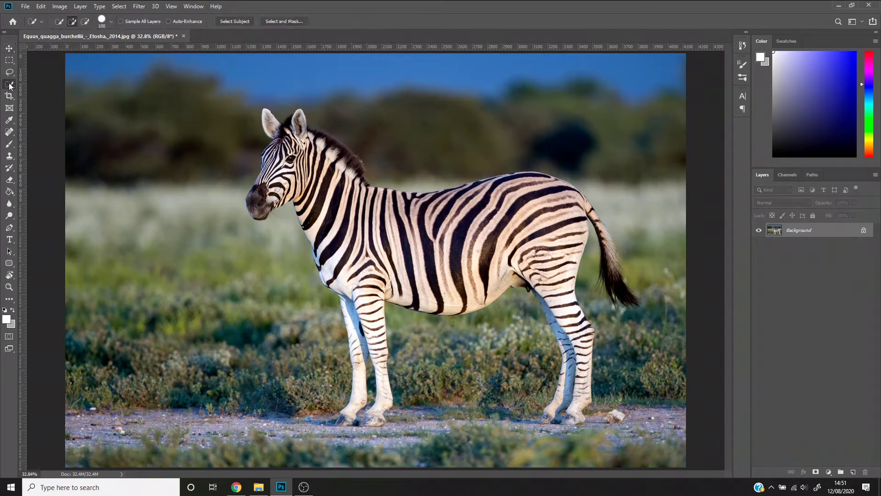
{"action": "right_click", "coordinate": [9, 84]}
{"action": "mouse_move", "coordinate": [282, 172]}
{"action": "left_mouse_down"}
{"action": "mouse_move", "coordinate": [320, 155]}
{"action": "mouse_move", "coordinate": [339, 216]}
{"action": "mouse_move", "coordinate": [374, 241]}
{"action": "mouse_move", "coordinate": [522, 220]}
{"action": "mouse_move", "coordinate": [547, 258]}
{"action": "mouse_move", "coordinate": [569, 332]}
{"action": "mouse_move", "coordinate": [562, 405]}
{"action": "mouse_move", "coordinate": [574, 384]}
{"action": "mouse_move", "coordinate": [578, 393]}
{"action": "mouse_move", "coordinate": [556, 305]}
{"action": "mouse_move", "coordinate": [540, 284]}
{"action": "mouse_move", "coordinate": [558, 317]}
{"action": "mouse_move", "coordinate": [541, 289]}
{"action": "left_mouse_up"}
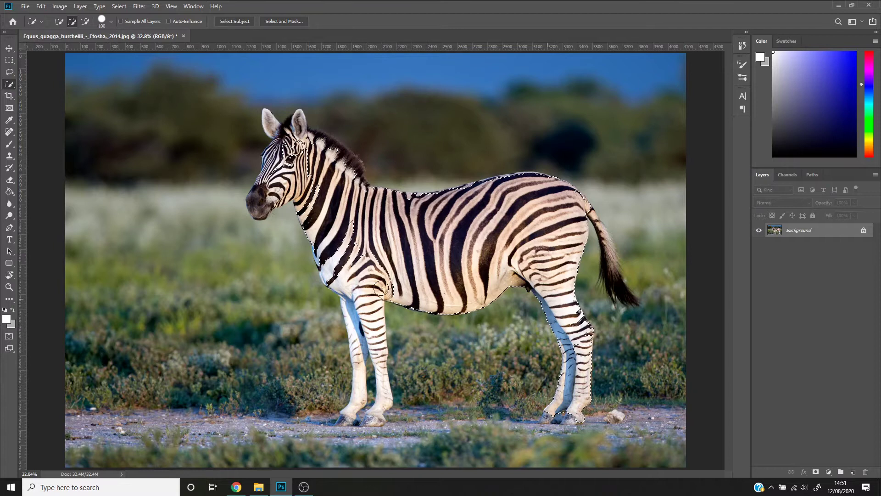
{"action": "mouse_move", "coordinate": [378, 281]}
{"action": "left_mouse_down"}
{"action": "mouse_move", "coordinate": [359, 240]}
{"action": "mouse_move", "coordinate": [365, 255]}
{"action": "mouse_move", "coordinate": [357, 253]}
{"action": "mouse_move", "coordinate": [359, 233]}
{"action": "left_mouse_up"}
{"action": "mouse_move", "coordinate": [357, 307]}
{"action": "left_mouse_down"}
{"action": "mouse_move", "coordinate": [358, 329]}
{"action": "mouse_move", "coordinate": [343, 274]}
{"action": "mouse_move", "coordinate": [364, 358]}
{"action": "mouse_move", "coordinate": [366, 330]}
{"action": "mouse_move", "coordinate": [376, 370]}
{"action": "mouse_move", "coordinate": [376, 342]}
{"action": "mouse_move", "coordinate": [378, 408]}
{"action": "left_mouse_up"}
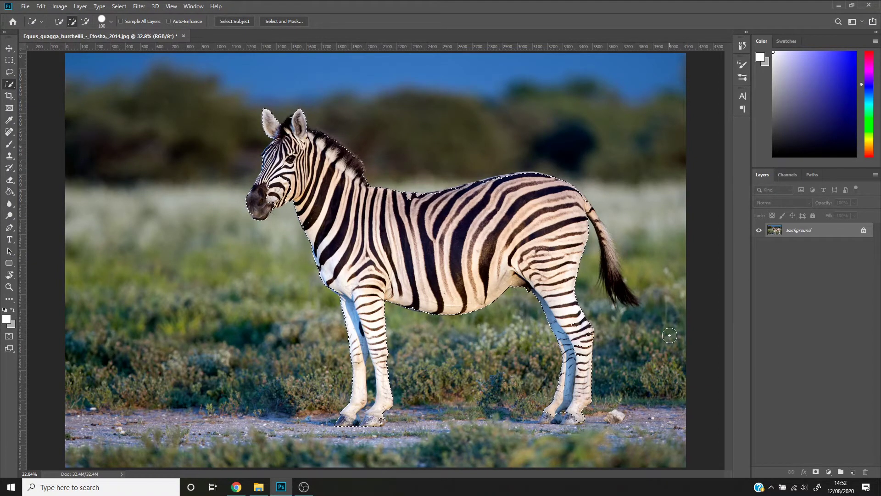
{"action": "mouse_move", "coordinate": [581, 205]}
{"action": "left_mouse_down"}
{"action": "mouse_move", "coordinate": [625, 298]}
{"action": "mouse_move", "coordinate": [606, 284]}
{"action": "mouse_move", "coordinate": [607, 275]}
{"action": "mouse_move", "coordinate": [638, 303]}
{"action": "mouse_move", "coordinate": [610, 287]}
{"action": "mouse_move", "coordinate": [613, 271]}
{"action": "mouse_move", "coordinate": [614, 310]}
{"action": "mouse_move", "coordinate": [613, 291]}
{"action": "mouse_move", "coordinate": [605, 312]}
{"action": "mouse_move", "coordinate": [597, 309]}
{"action": "mouse_move", "coordinate": [591, 243]}
{"action": "mouse_move", "coordinate": [592, 261]}
{"action": "left_mouse_up"}
{"action": "key", "text": "alt"}
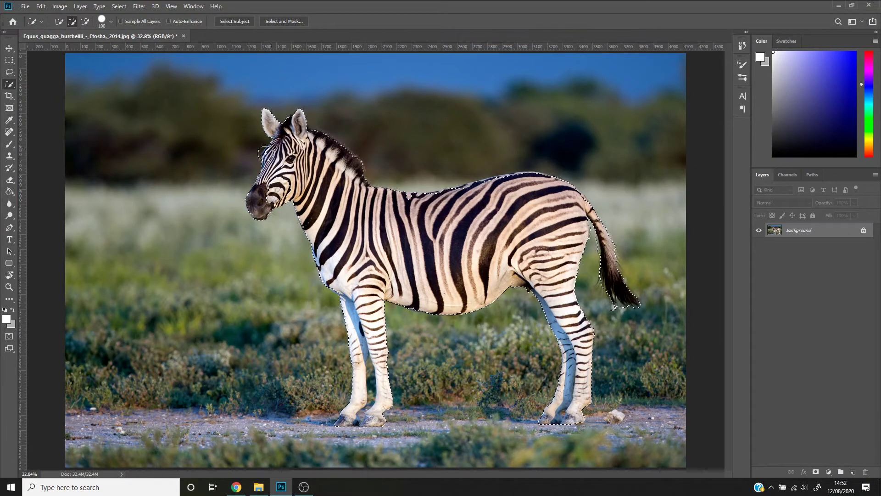
{"action": "key", "text": "alt"}
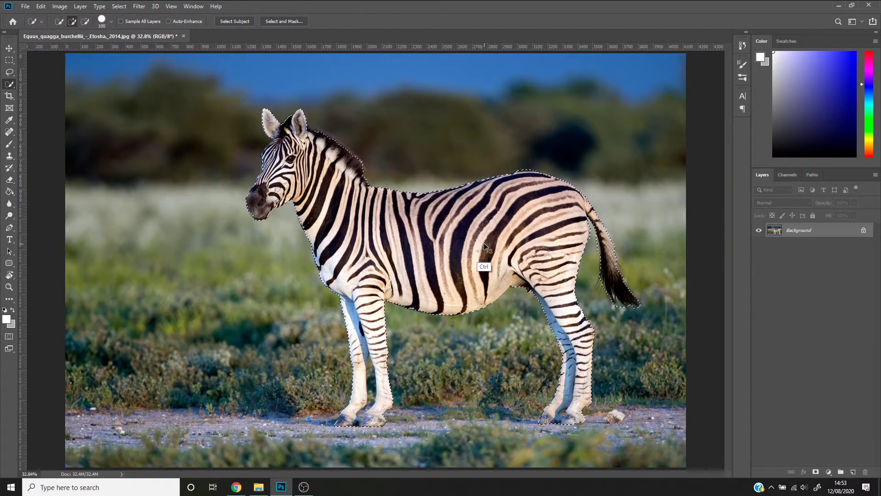
Step: Copy the zebra onto Layer 1, hide the Background layer, and zoom in on the front legs
{"action": "key", "text": "ctrl+j"}
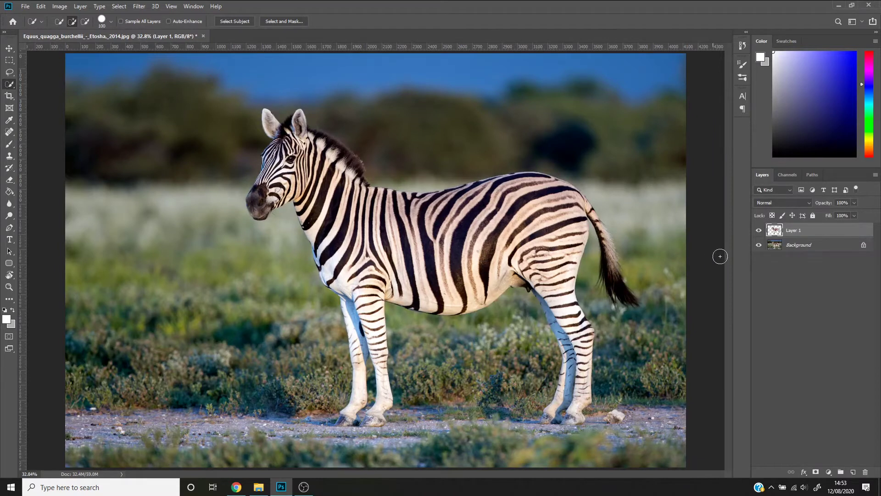
{"action": "left_click", "coordinate": [759, 246]}
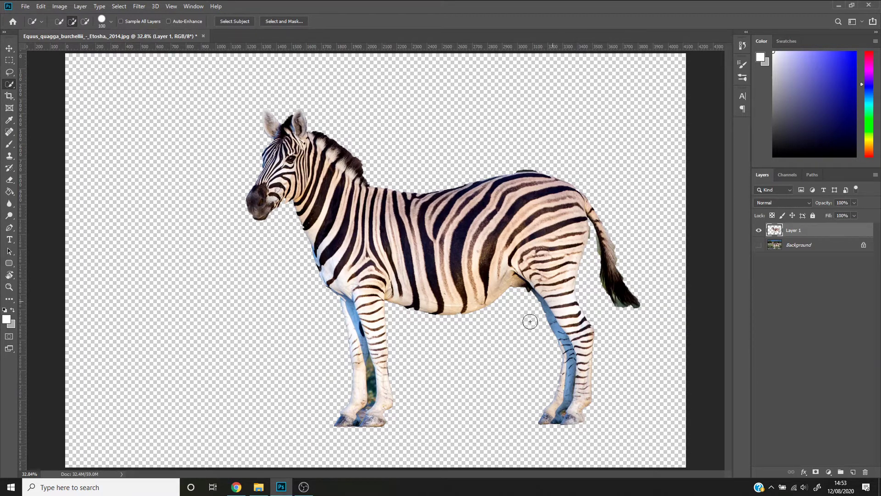
{"action": "key", "text": "e"}
{"action": "key", "text": "z"}
{"action": "mouse_move", "coordinate": [366, 363]}
{"action": "left_mouse_down"}
{"action": "mouse_move", "coordinate": [390, 367]}
{"action": "mouse_move", "coordinate": [457, 261]}
{"action": "left_mouse_up"}
{"action": "left_click_drag", "start_coordinate": [397, 248], "coordinate": [408, 250]}
{"action": "key", "text": "e"}
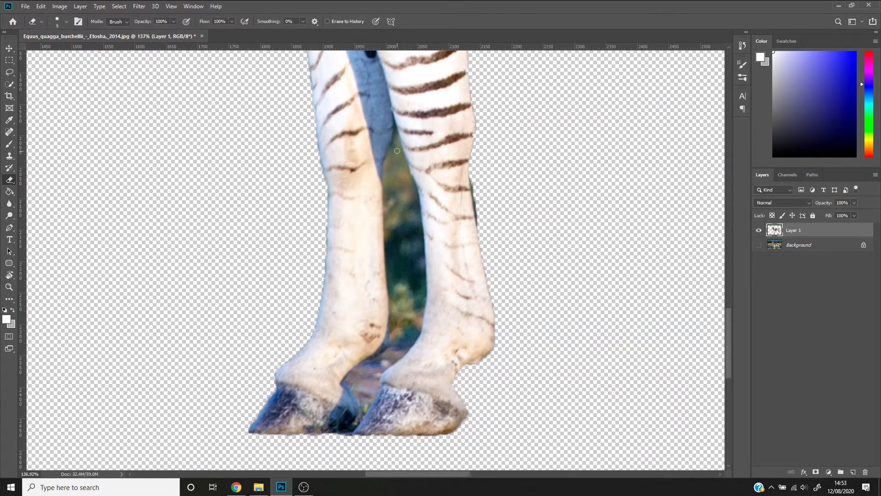
Step: Select and delete the leftover background gap between the front legs
{"action": "left_click_drag", "start_coordinate": [392, 150], "coordinate": [387, 188]}
{"action": "key", "text": "w"}
{"action": "mouse_move", "coordinate": [395, 235]}
{"action": "left_mouse_down"}
{"action": "mouse_move", "coordinate": [401, 222]}
{"action": "mouse_move", "coordinate": [398, 326]}
{"action": "mouse_move", "coordinate": [376, 384]}
{"action": "mouse_move", "coordinate": [356, 374]}
{"action": "mouse_move", "coordinate": [369, 363]}
{"action": "mouse_move", "coordinate": [383, 374]}
{"action": "mouse_move", "coordinate": [365, 395]}
{"action": "left_mouse_up"}
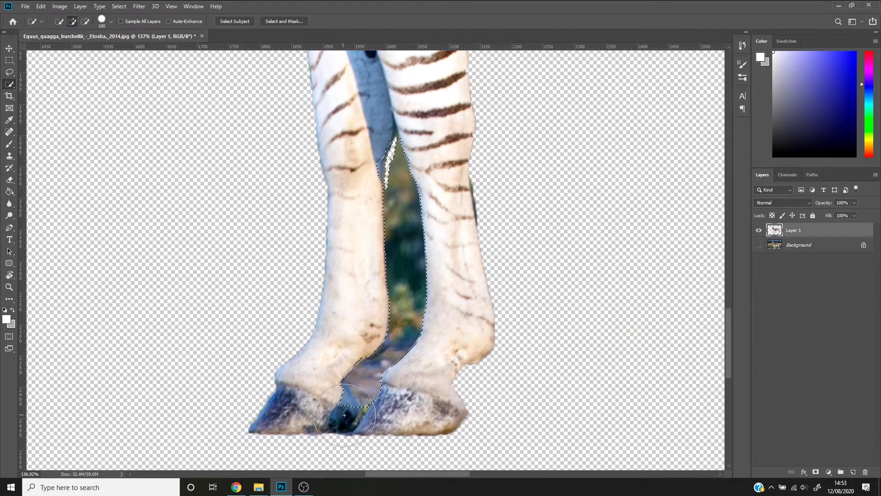
{"action": "key", "text": "alt"}
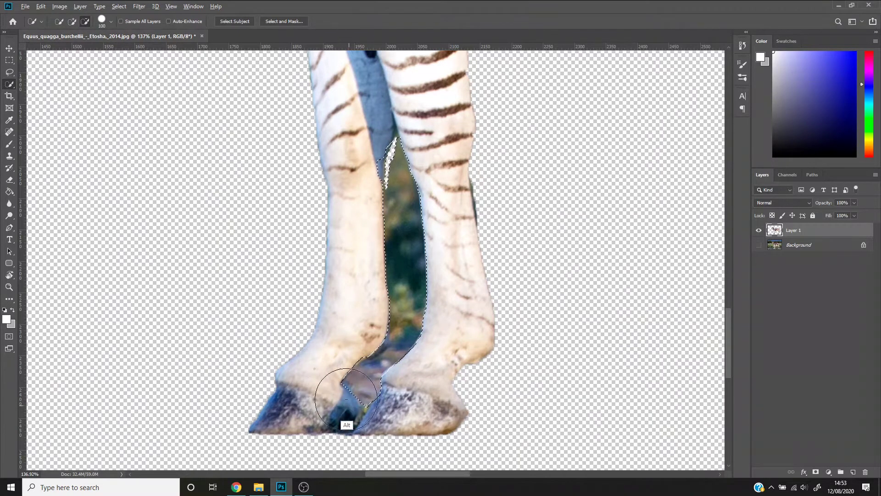
{"action": "mouse_move", "coordinate": [391, 153]}
{"action": "left_mouse_down"}
{"action": "mouse_move", "coordinate": [374, 188]}
{"action": "mouse_move", "coordinate": [409, 156]}
{"action": "left_mouse_up"}
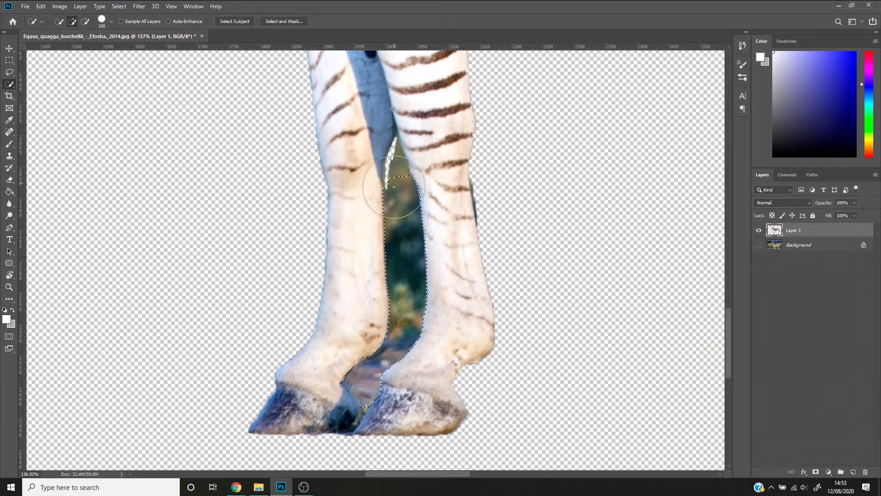
{"action": "left_click_drag", "start_coordinate": [388, 183], "coordinate": [395, 152]}
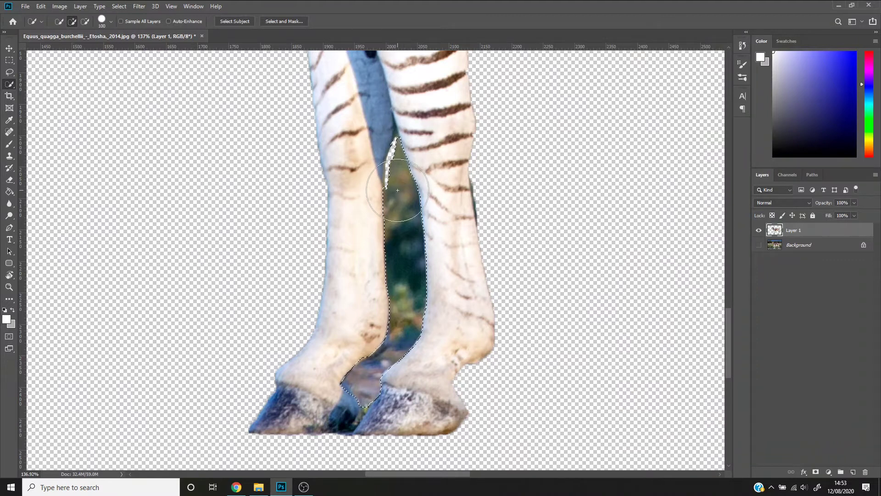
{"action": "key", "text": "Delete"}
{"action": "key", "text": "ctrl+d"}
Step: Erase the dark leg fringe, the blue strip between the legs, and the dark area between the hooves
{"action": "key", "text": "e"}
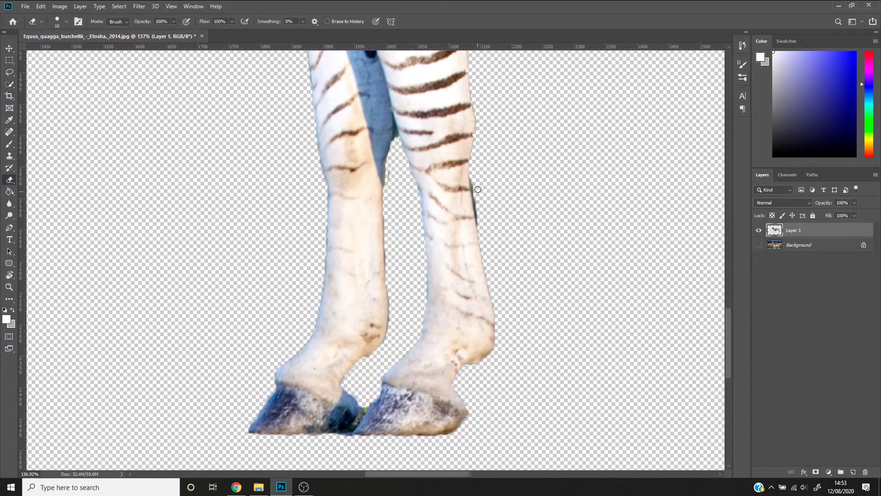
{"action": "mouse_move", "coordinate": [478, 176]}
{"action": "left_mouse_down"}
{"action": "mouse_move", "coordinate": [482, 218]}
{"action": "mouse_move", "coordinate": [472, 180]}
{"action": "left_mouse_up"}
{"action": "left_click_drag", "start_coordinate": [394, 176], "coordinate": [390, 197]}
{"action": "mouse_move", "coordinate": [368, 403]}
{"action": "left_mouse_down"}
{"action": "mouse_move", "coordinate": [348, 436]}
{"action": "mouse_move", "coordinate": [374, 394]}
{"action": "mouse_move", "coordinate": [352, 438]}
{"action": "left_mouse_up"}
Step: Erase the green fringe along the zebra's rump and tail
{"action": "key", "text": "ctrl+0"}
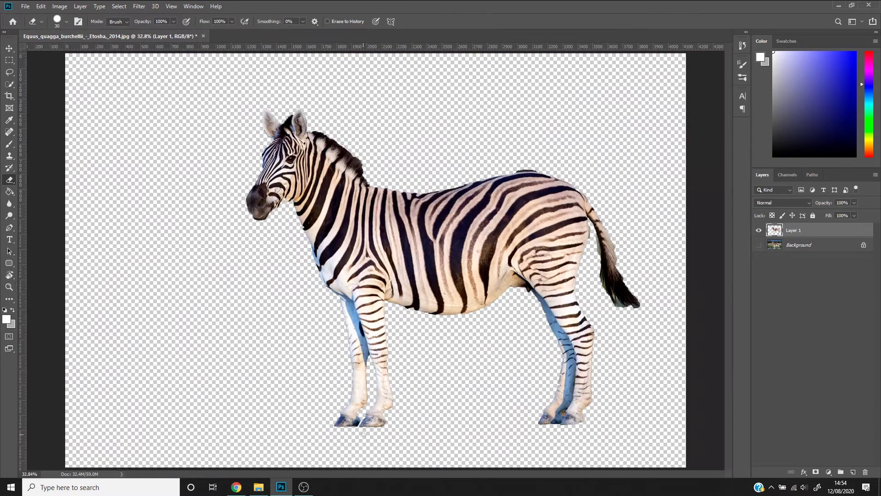
{"action": "key", "text": "z"}
{"action": "mouse_move", "coordinate": [609, 242]}
{"action": "left_mouse_down"}
{"action": "mouse_move", "coordinate": [622, 268]}
{"action": "mouse_move", "coordinate": [667, 271]}
{"action": "left_mouse_up"}
{"action": "key", "text": "e"}
{"action": "mouse_move", "coordinate": [449, 206]}
{"action": "left_mouse_down"}
{"action": "mouse_move", "coordinate": [436, 257]}
{"action": "mouse_move", "coordinate": [480, 253]}
{"action": "mouse_move", "coordinate": [485, 240]}
{"action": "mouse_move", "coordinate": [494, 340]}
{"action": "left_mouse_up"}
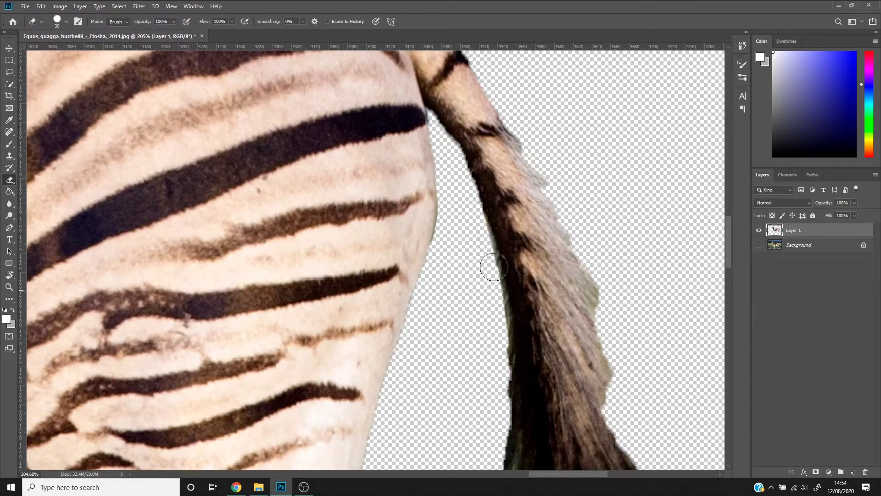
{"action": "left_click_drag", "start_coordinate": [639, 299], "coordinate": [557, 145]}
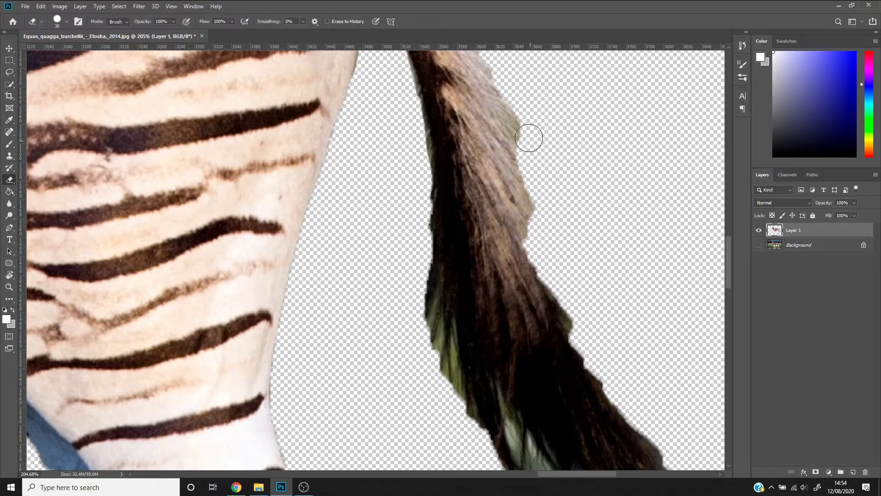
{"action": "mouse_move", "coordinate": [415, 335]}
{"action": "left_mouse_down"}
{"action": "mouse_move", "coordinate": [401, 258]}
{"action": "mouse_move", "coordinate": [420, 211]}
{"action": "mouse_move", "coordinate": [427, 263]}
{"action": "mouse_move", "coordinate": [438, 243]}
{"action": "mouse_move", "coordinate": [442, 284]}
{"action": "left_mouse_up"}
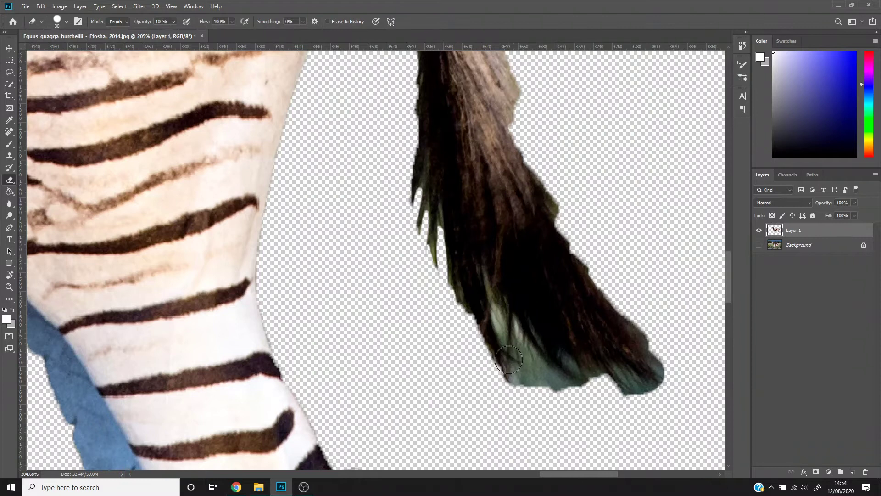
Step: Trim the tail's lower edge and teal tip, and erase the dark blob above the rump
{"action": "left_click", "coordinate": [494, 296]}
{"action": "left_click", "coordinate": [513, 381], "text": "shift"}
{"action": "mouse_move", "coordinate": [513, 381]}
{"action": "left_mouse_down"}
{"action": "mouse_move", "coordinate": [513, 338]}
{"action": "mouse_move", "coordinate": [528, 392]}
{"action": "mouse_move", "coordinate": [517, 382]}
{"action": "mouse_move", "coordinate": [506, 322]}
{"action": "mouse_move", "coordinate": [544, 383]}
{"action": "mouse_move", "coordinate": [582, 404]}
{"action": "mouse_move", "coordinate": [561, 382]}
{"action": "mouse_move", "coordinate": [582, 402]}
{"action": "mouse_move", "coordinate": [520, 381]}
{"action": "mouse_move", "coordinate": [505, 341]}
{"action": "left_mouse_up"}
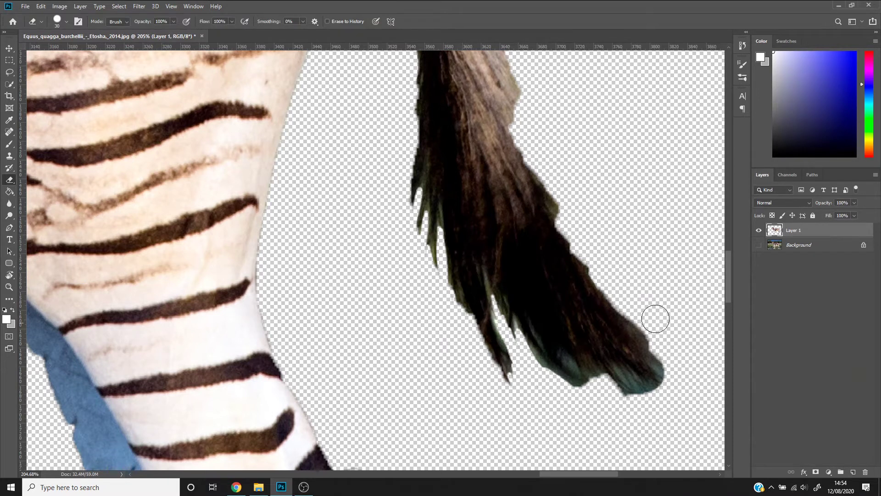
{"action": "mouse_move", "coordinate": [631, 390]}
{"action": "left_mouse_down"}
{"action": "mouse_move", "coordinate": [627, 379]}
{"action": "mouse_move", "coordinate": [643, 397]}
{"action": "mouse_move", "coordinate": [668, 379]}
{"action": "mouse_move", "coordinate": [642, 330]}
{"action": "mouse_move", "coordinate": [659, 354]}
{"action": "left_mouse_up"}
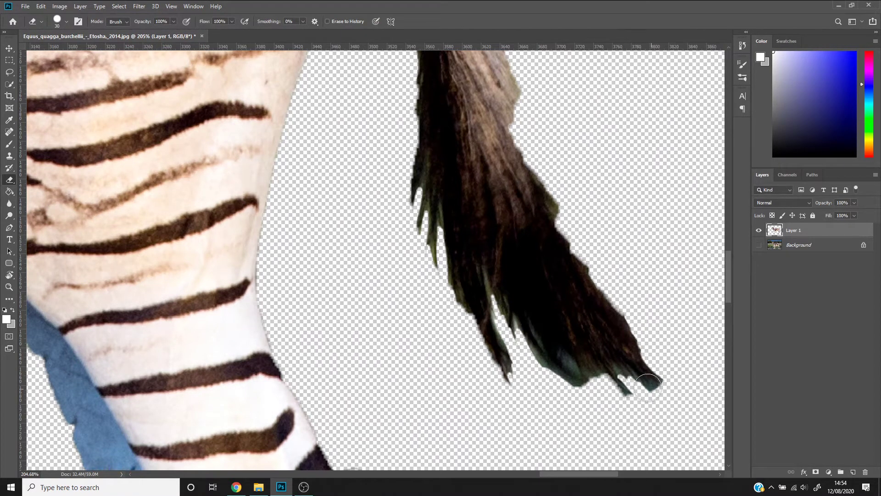
{"action": "left_click_drag", "start_coordinate": [642, 383], "coordinate": [528, 348]}
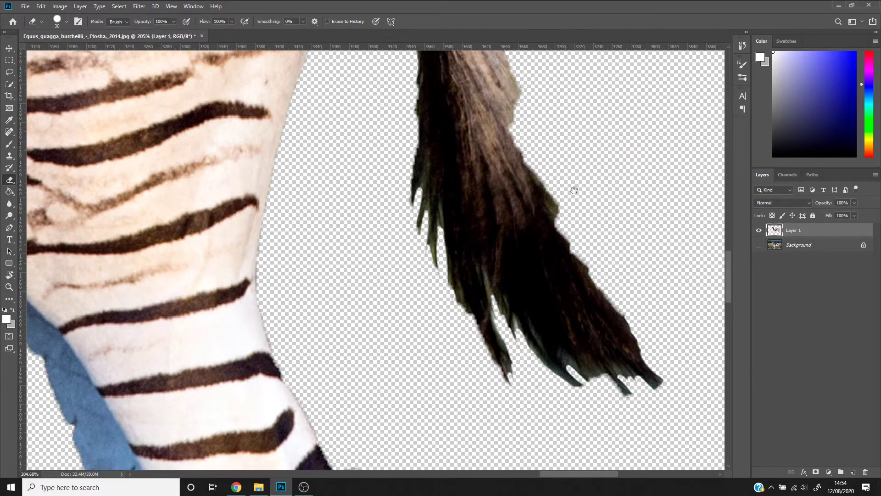
{"action": "scroll", "coordinate": [580, 138], "scroll_direction": "up", "scroll_amount": 5}
{"action": "scroll", "coordinate": [580, 138], "scroll_direction": "left", "scroll_amount": 8}
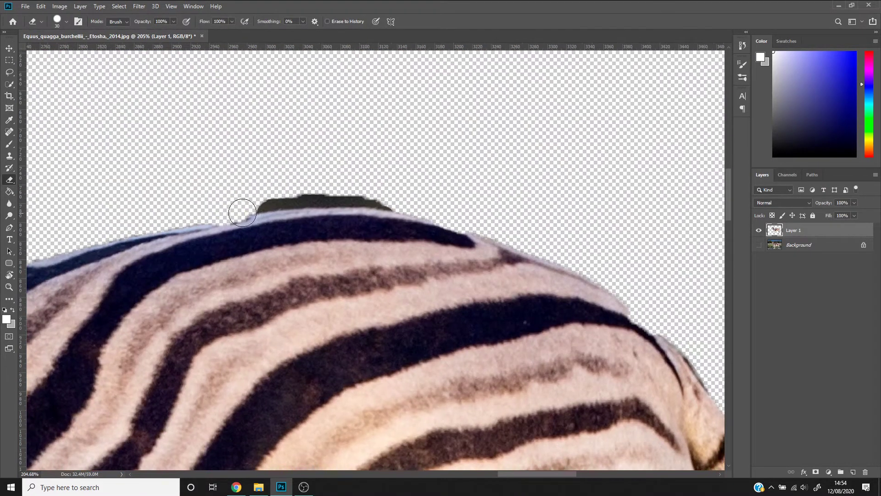
{"action": "mouse_move", "coordinate": [240, 210]}
{"action": "left_mouse_down"}
{"action": "mouse_move", "coordinate": [378, 201]}
{"action": "mouse_move", "coordinate": [417, 209]}
{"action": "mouse_move", "coordinate": [262, 199]}
{"action": "mouse_move", "coordinate": [383, 192]}
{"action": "left_mouse_up"}
Step: Erase the leftover patches between the rear hooves and rear legs, then fit the zebra in view
{"action": "key", "text": "z"}
{"action": "mouse_move", "coordinate": [521, 226]}
{"action": "left_mouse_down"}
{"action": "mouse_move", "coordinate": [490, 189]}
{"action": "mouse_move", "coordinate": [629, 193]}
{"action": "left_mouse_up"}
{"action": "left_click_drag", "start_coordinate": [552, 240], "coordinate": [649, 236]}
{"action": "left_click_drag", "start_coordinate": [367, 260], "coordinate": [392, 261]}
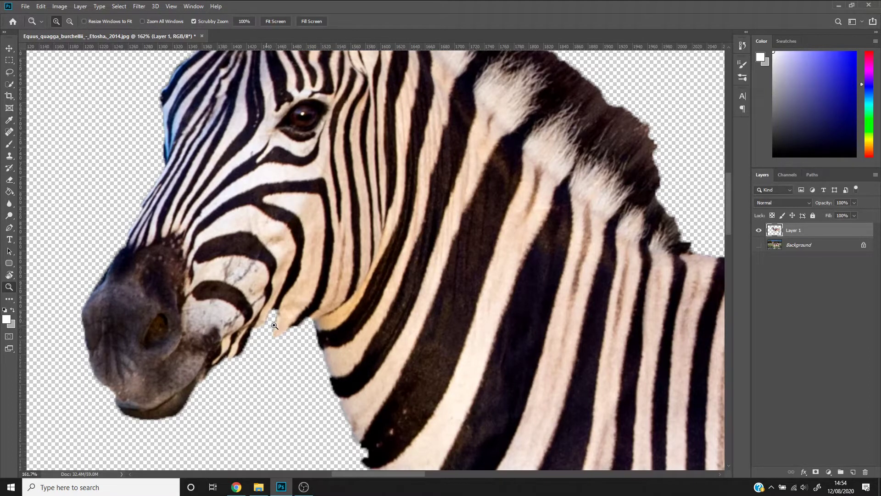
{"action": "left_click_drag", "start_coordinate": [279, 342], "coordinate": [323, 312]}
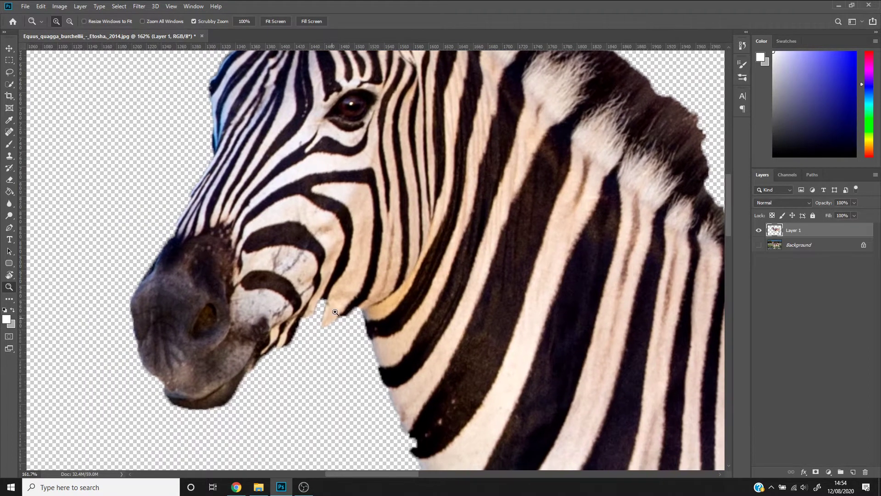
{"action": "scroll", "coordinate": [577, 265], "scroll_direction": "down", "scroll_amount": 5}
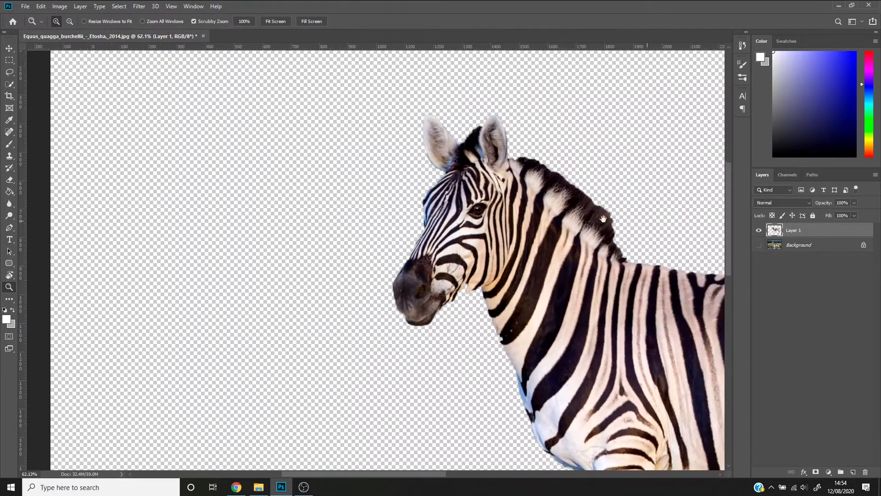
{"action": "scroll", "coordinate": [589, 219], "scroll_direction": "down", "scroll_amount": 3}
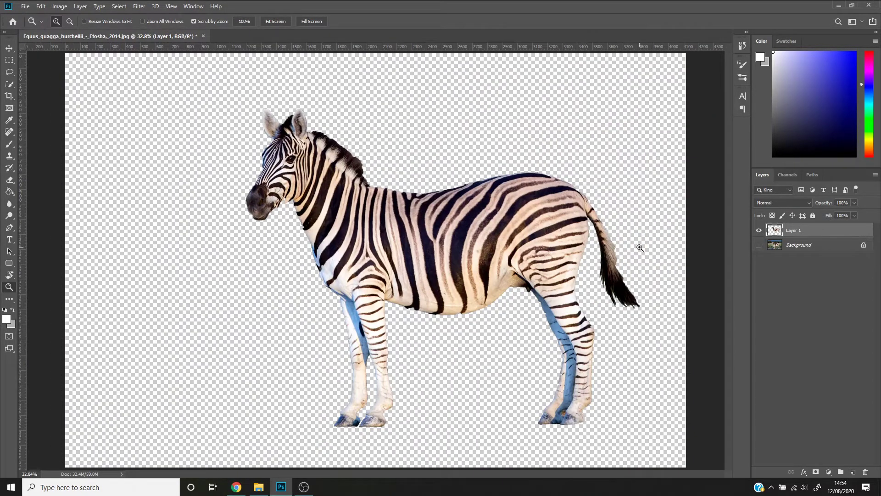
{"action": "scroll", "coordinate": [570, 411], "scroll_direction": "up", "scroll_amount": 12}
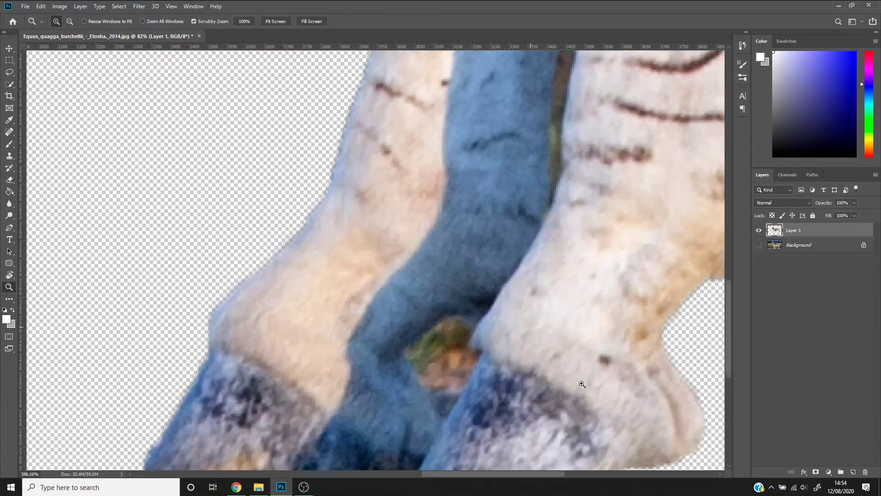
{"action": "key", "text": "e"}
{"action": "mouse_move", "coordinate": [444, 356]}
{"action": "left_mouse_down"}
{"action": "mouse_move", "coordinate": [457, 322]}
{"action": "mouse_move", "coordinate": [470, 362]}
{"action": "mouse_move", "coordinate": [450, 392]}
{"action": "mouse_move", "coordinate": [428, 370]}
{"action": "mouse_move", "coordinate": [449, 350]}
{"action": "mouse_move", "coordinate": [448, 405]}
{"action": "mouse_move", "coordinate": [416, 361]}
{"action": "mouse_move", "coordinate": [459, 333]}
{"action": "left_mouse_up"}
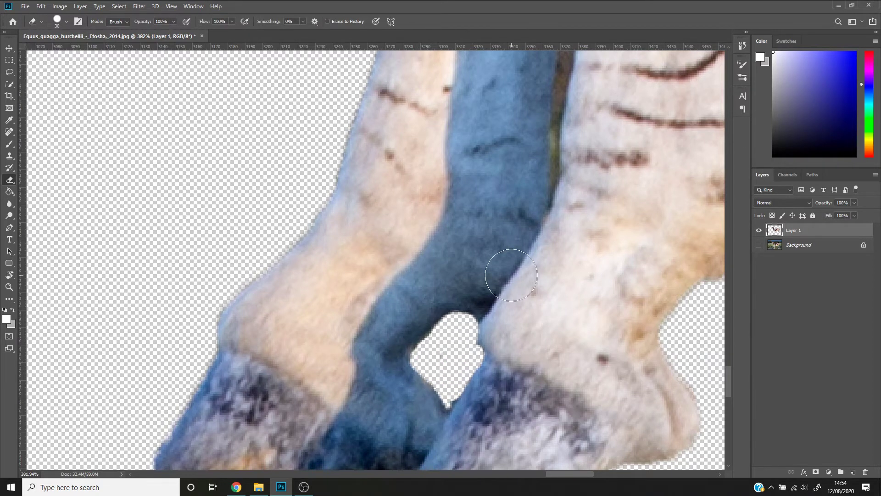
{"action": "mouse_move", "coordinate": [510, 275]}
{"action": "left_mouse_down"}
{"action": "mouse_move", "coordinate": [486, 394]}
{"action": "mouse_move", "coordinate": [473, 406]}
{"action": "left_mouse_up"}
{"action": "mouse_move", "coordinate": [438, 138]}
{"action": "left_mouse_down"}
{"action": "mouse_move", "coordinate": [412, 402]}
{"action": "mouse_move", "coordinate": [415, 292]}
{"action": "mouse_move", "coordinate": [426, 241]}
{"action": "mouse_move", "coordinate": [425, 296]}
{"action": "mouse_move", "coordinate": [447, 170]}
{"action": "left_mouse_up"}
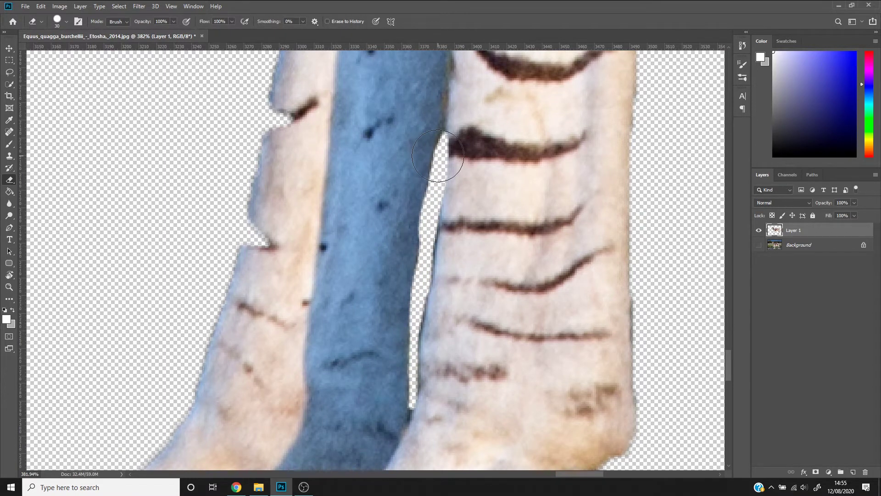
{"action": "key", "text": "ctrl+0"}
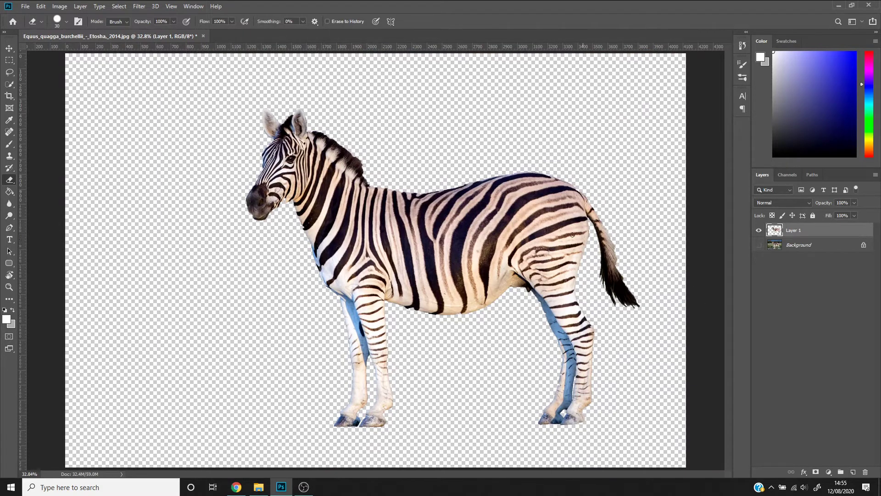
Step: Duplicate the zebra layer as Layer 1 copy and hide Layer 1
{"action": "key", "text": "ctrl"}
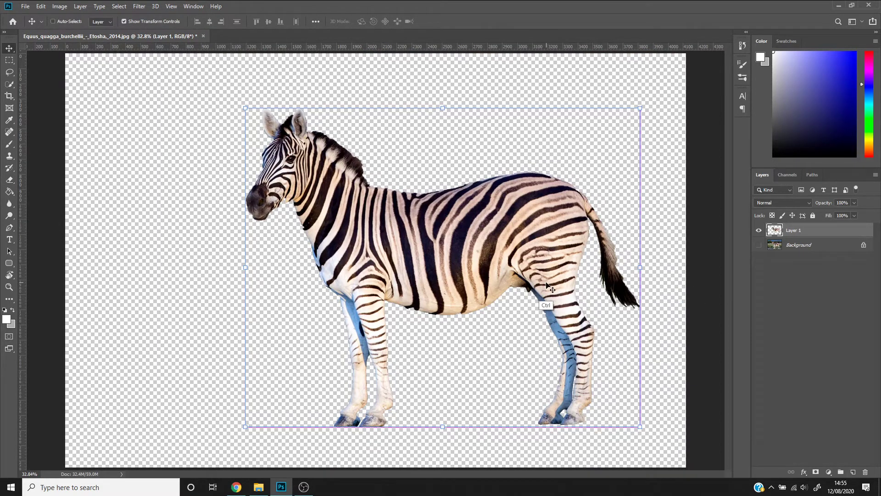
{"action": "key", "text": "ctrl+j"}
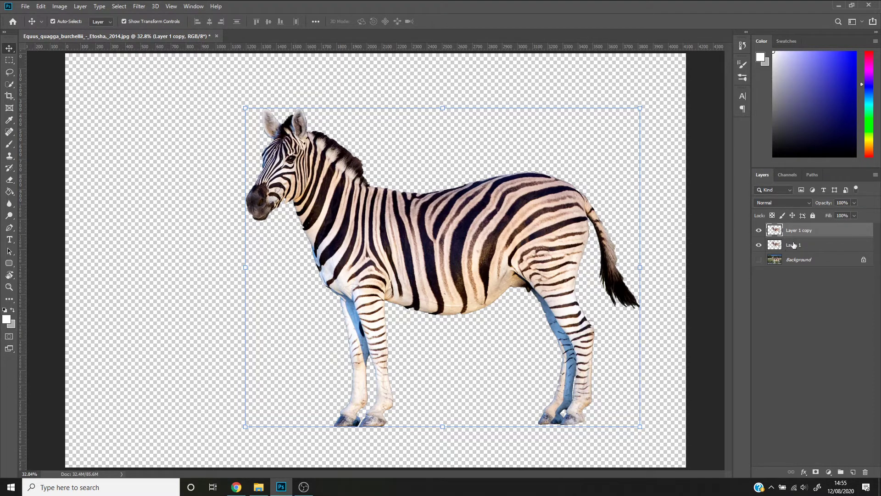
{"action": "left_click", "coordinate": [759, 244]}
{"action": "key", "text": "ctrl"}
Step: Convert Layer 1 copy to greyscale with Image > Adjustments > Black & White
{"action": "key", "text": "ctrl+alt+shift+b"}
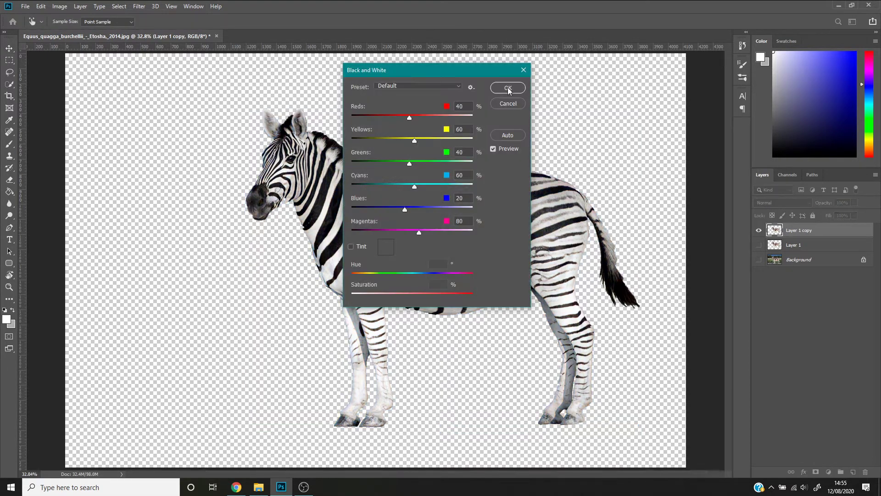
{"action": "left_click", "coordinate": [524, 70]}
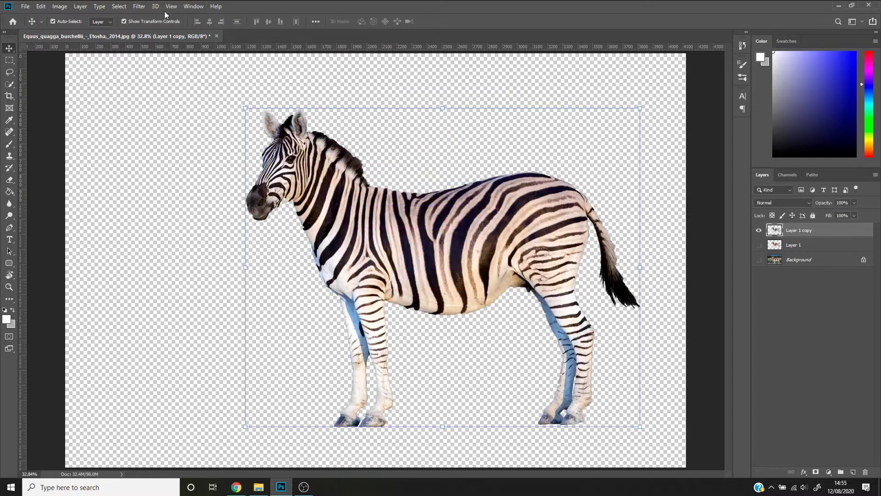
{"action": "left_click", "coordinate": [61, 7]}
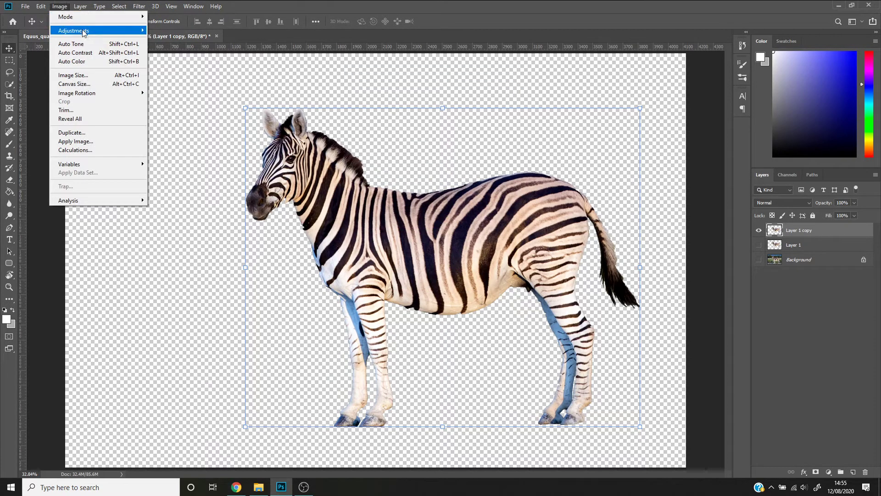
{"action": "mouse_move", "coordinate": [90, 31]}
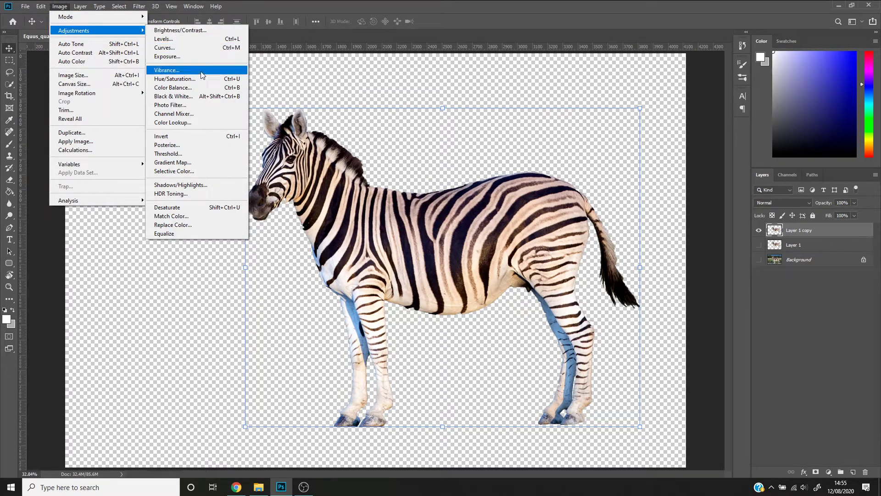
{"action": "left_click", "coordinate": [230, 98]}
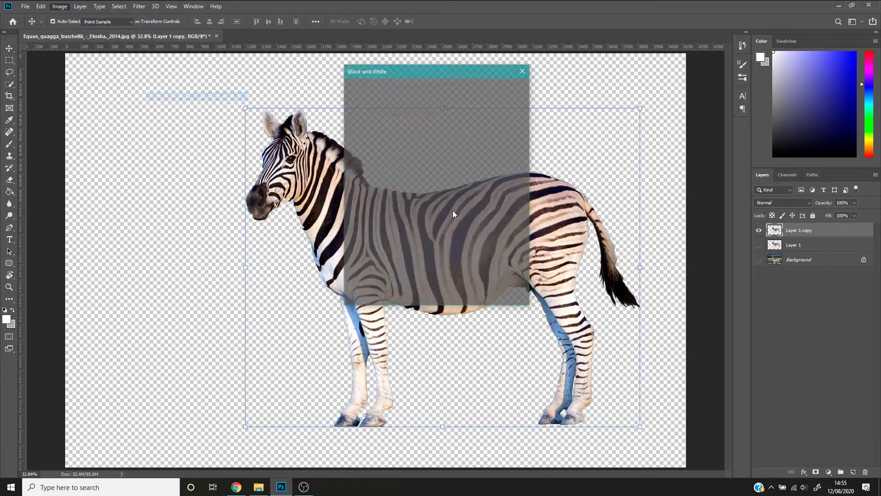
{"action": "left_click", "coordinate": [508, 88]}
{"action": "key", "text": "v"}
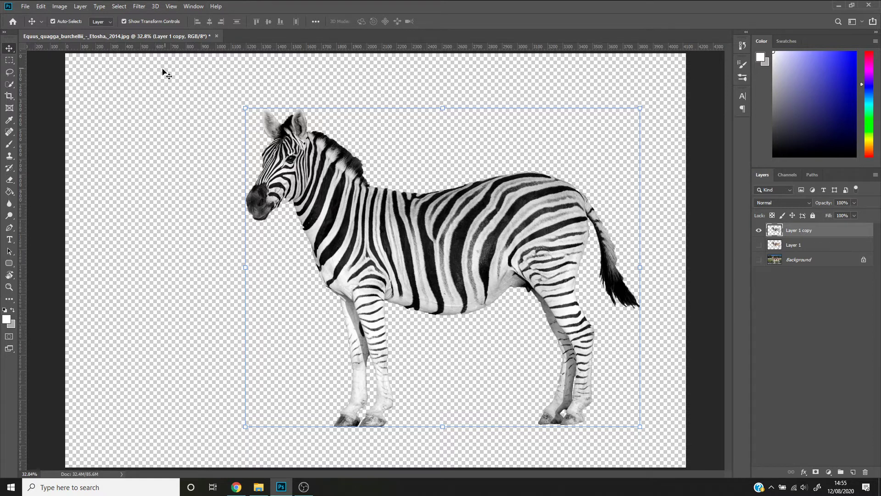
Step: Apply a Threshold adjustment, testing levels between 50 and higher, and settle on 140
{"action": "left_click", "coordinate": [59, 7]}
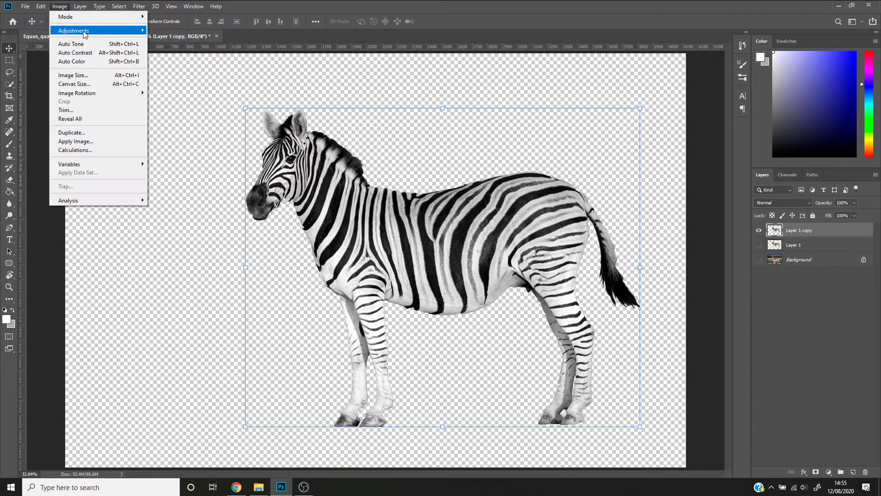
{"action": "mouse_move", "coordinate": [85, 31]}
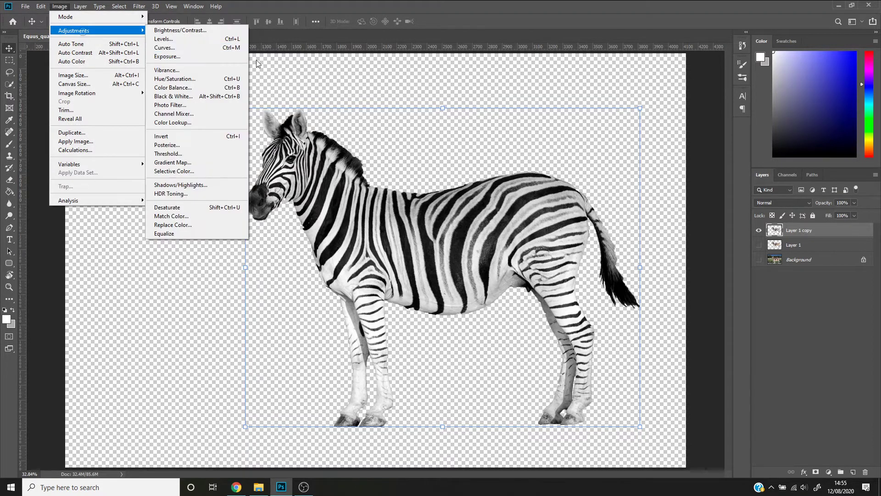
{"action": "left_click", "coordinate": [188, 153]}
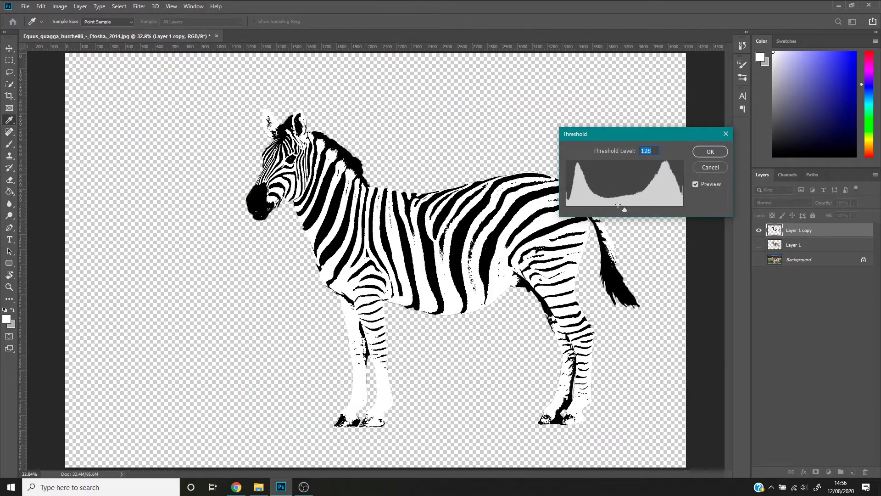
{"action": "left_click_drag", "start_coordinate": [610, 133], "coordinate": [597, 121]}
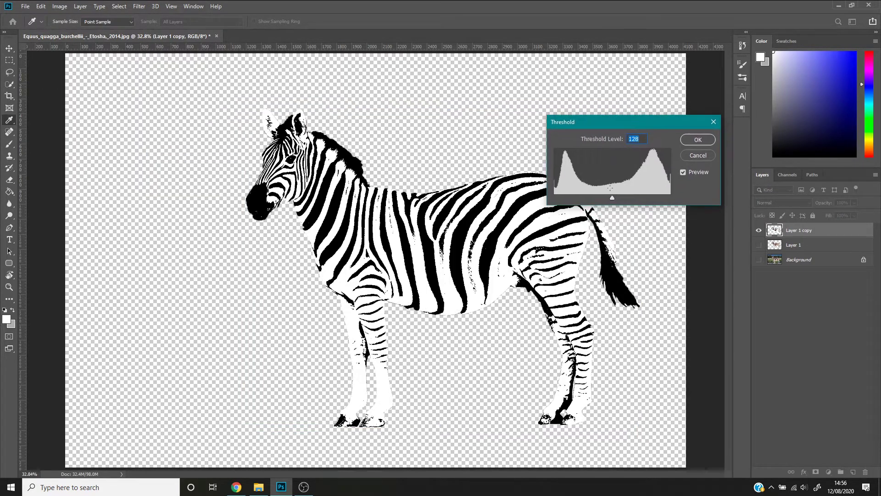
{"action": "mouse_move", "coordinate": [613, 197]}
{"action": "left_mouse_down"}
{"action": "mouse_move", "coordinate": [563, 191]}
{"action": "mouse_move", "coordinate": [666, 199]}
{"action": "mouse_move", "coordinate": [616, 199]}
{"action": "mouse_move", "coordinate": [624, 199]}
{"action": "left_mouse_up"}
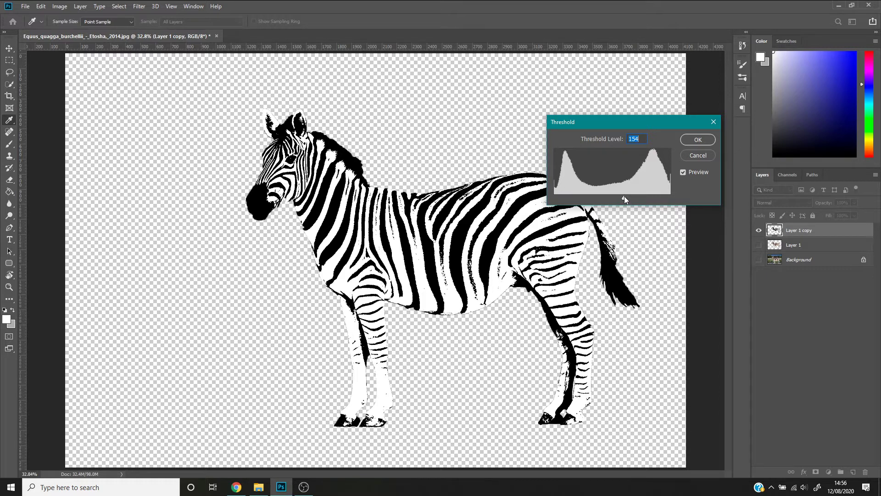
{"action": "left_click_drag", "start_coordinate": [624, 196], "coordinate": [649, 197]}
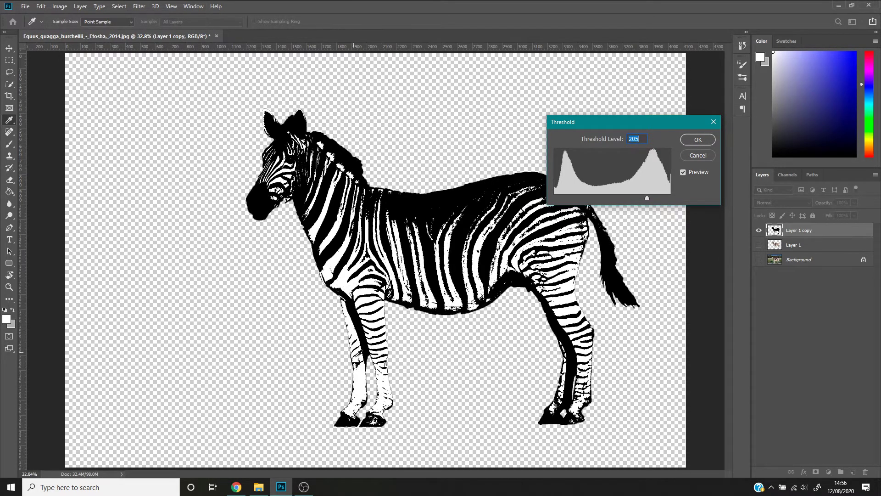
{"action": "left_click_drag", "start_coordinate": [644, 199], "coordinate": [577, 198]}
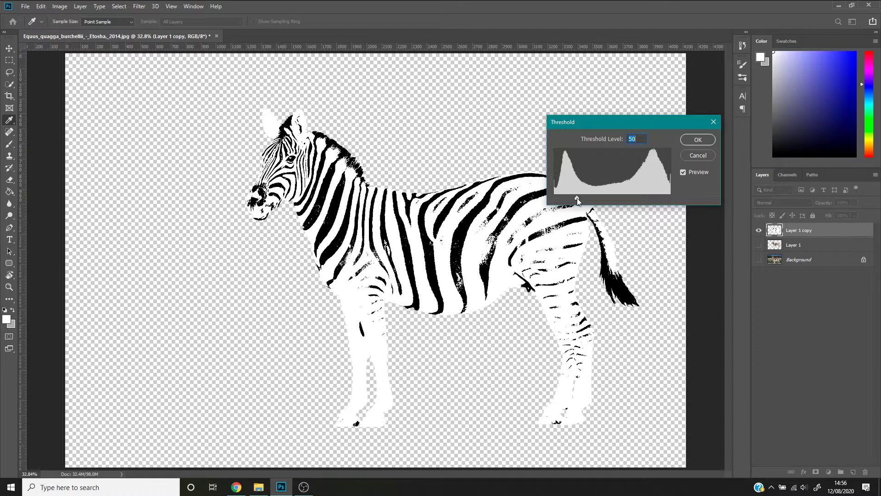
{"action": "left_click_drag", "start_coordinate": [576, 198], "coordinate": [617, 197]}
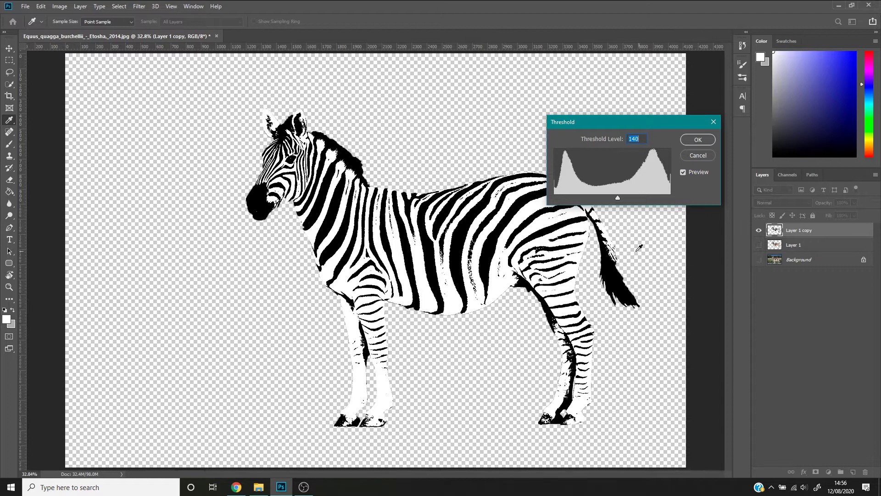
{"action": "left_click_drag", "start_coordinate": [610, 122], "coordinate": [600, 85]}
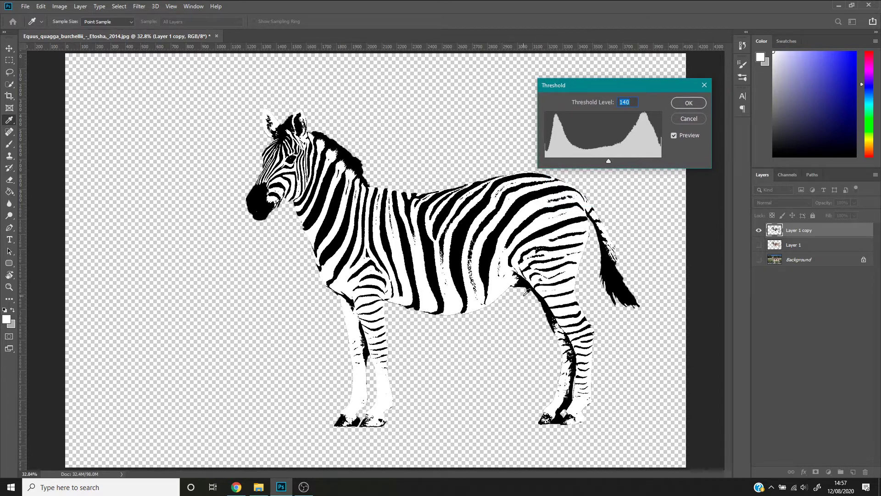
{"action": "left_click", "coordinate": [691, 102]}
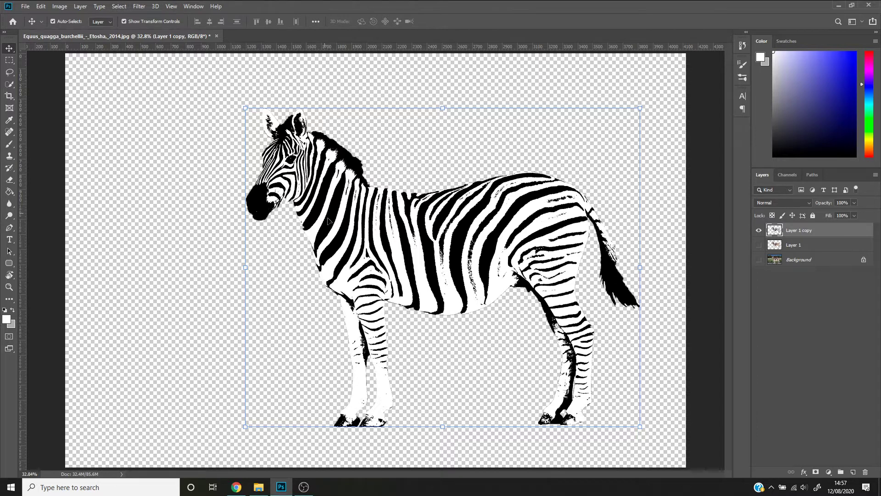
Step: Select the Highlights with Color Range and delete them, leaving only the black stripes
{"action": "left_click", "coordinate": [121, 6]}
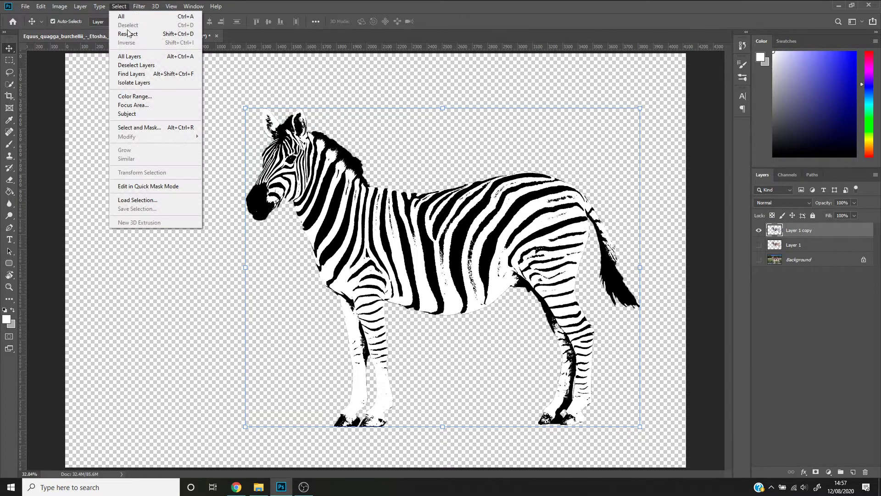
{"action": "left_click", "coordinate": [147, 97]}
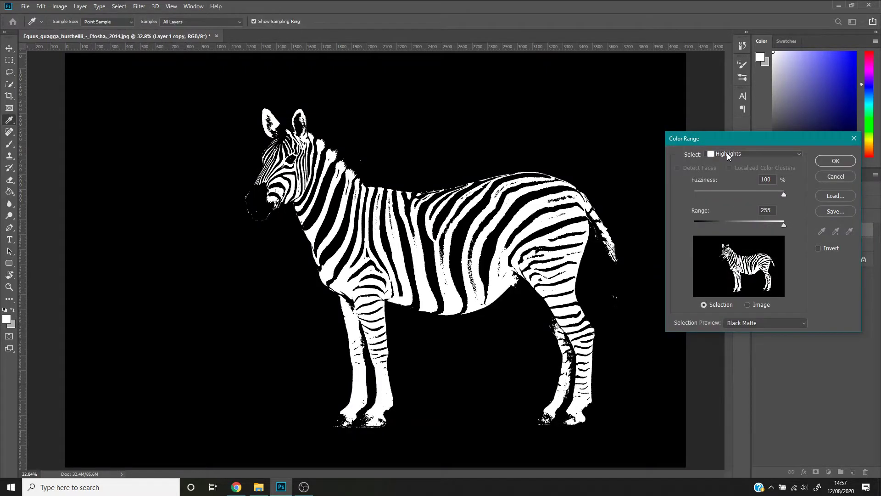
{"action": "left_click", "coordinate": [727, 153]}
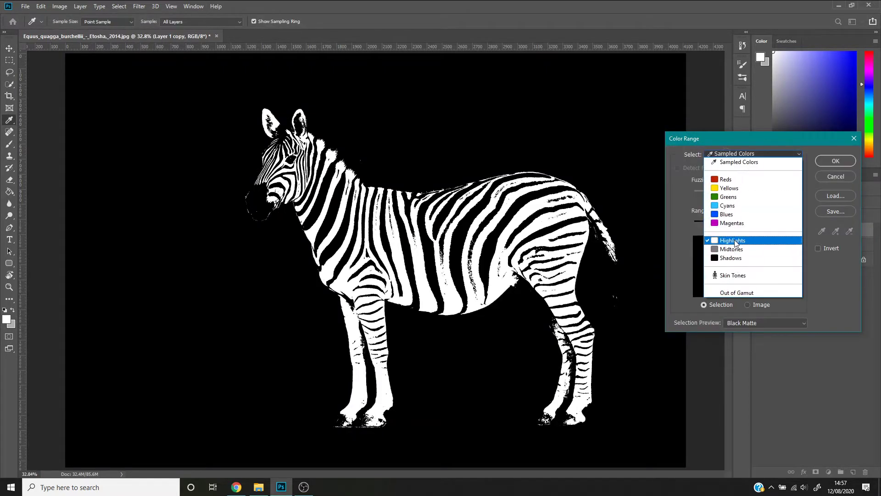
{"action": "left_click", "coordinate": [734, 241]}
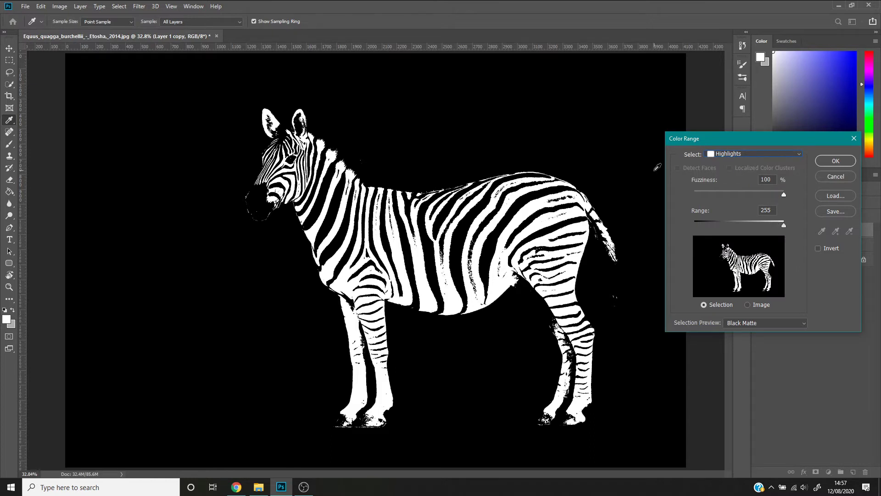
{"action": "left_click", "coordinate": [834, 161]}
{"action": "key", "text": "v"}
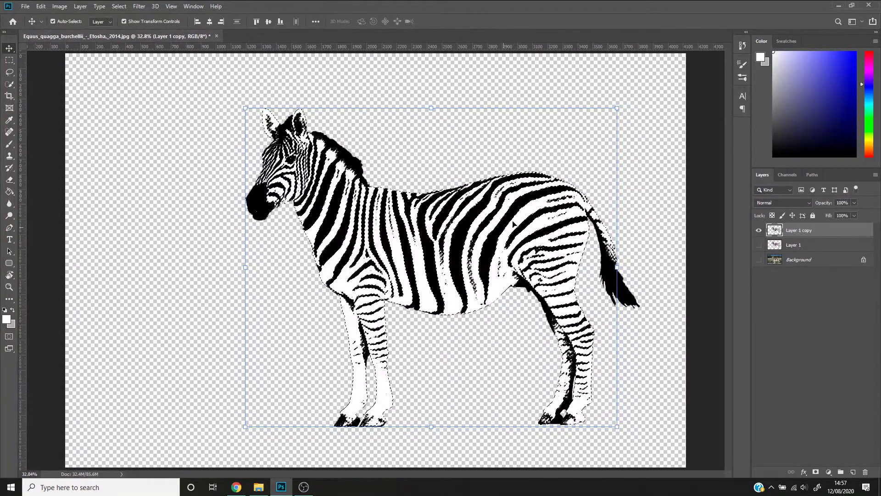
{"action": "key", "text": "Delete"}
{"action": "key", "text": "ctrl+d"}
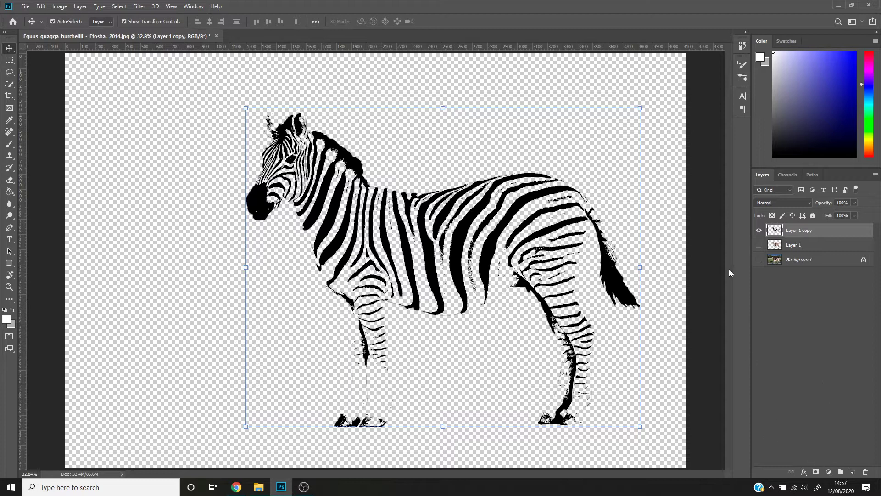
Step: Add Layer 2 above Background, fill it bright green, and reselect Layer 1 copy
{"action": "left_click", "coordinate": [798, 260]}
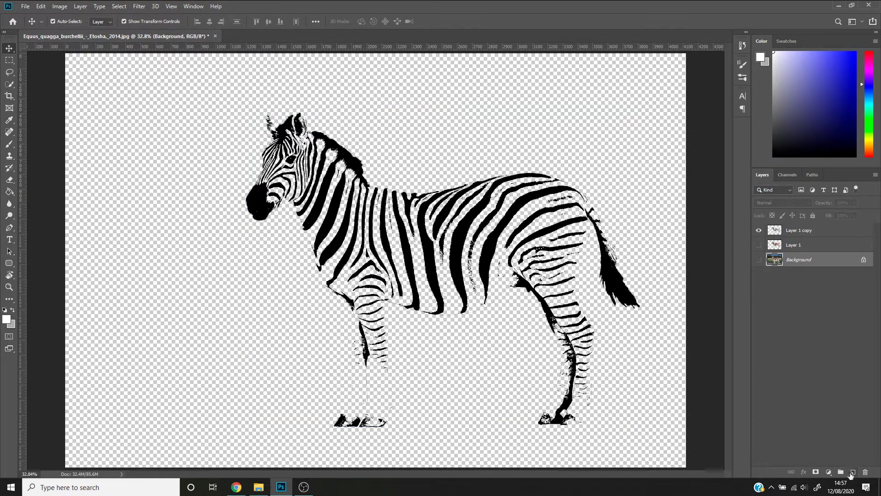
{"action": "left_click", "coordinate": [852, 472]}
{"action": "left_click", "coordinate": [870, 121]}
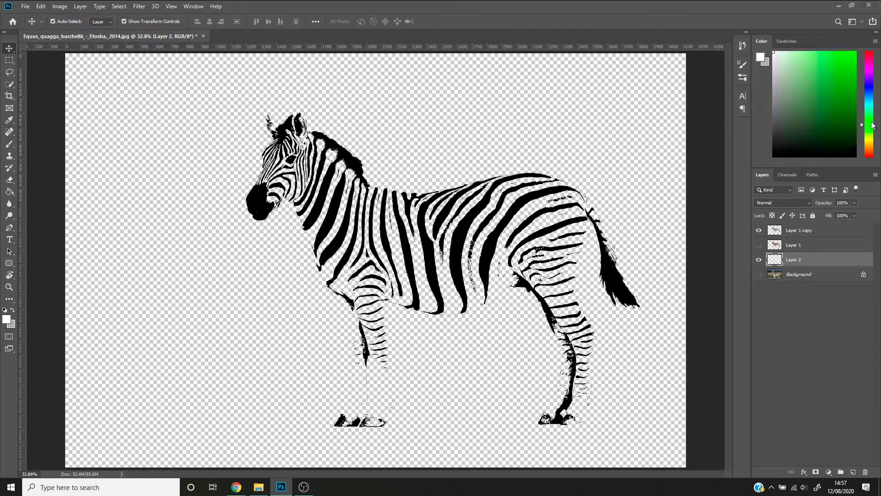
{"action": "left_click", "coordinate": [854, 52]}
{"action": "key", "text": "g"}
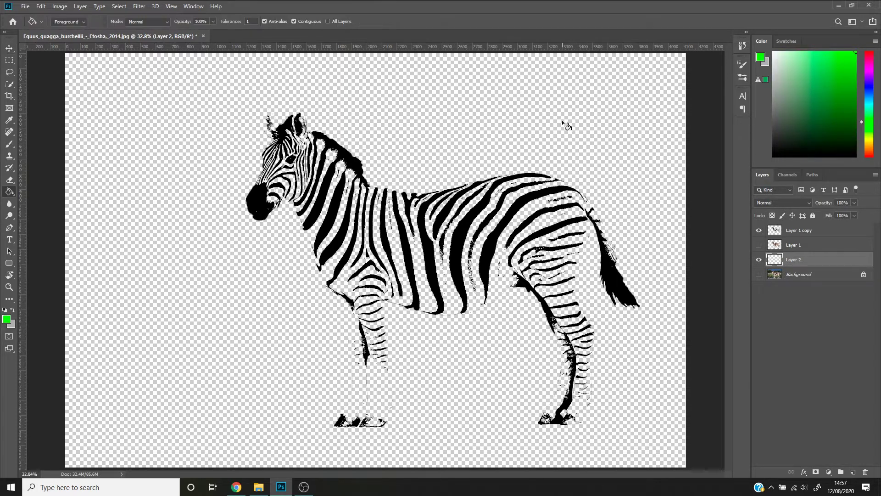
{"action": "left_click", "coordinate": [570, 137]}
{"action": "key", "text": "b"}
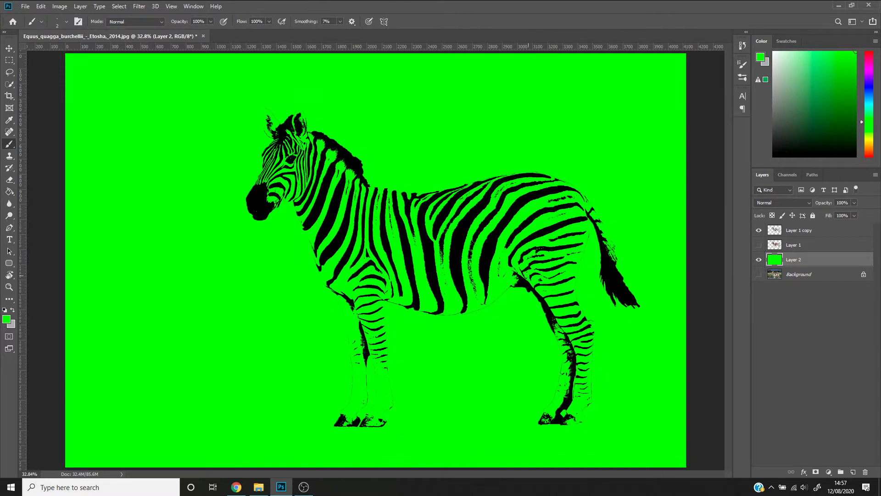
{"action": "left_click", "coordinate": [795, 231]}
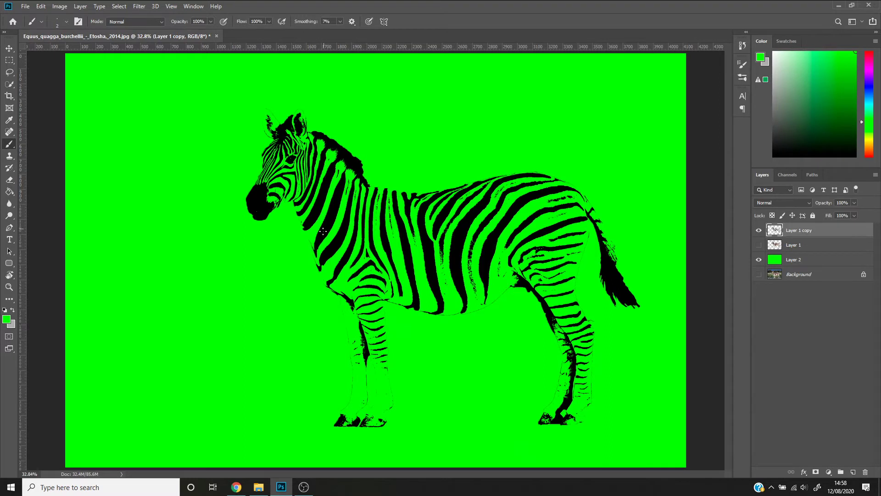
{"action": "key", "text": "e"}
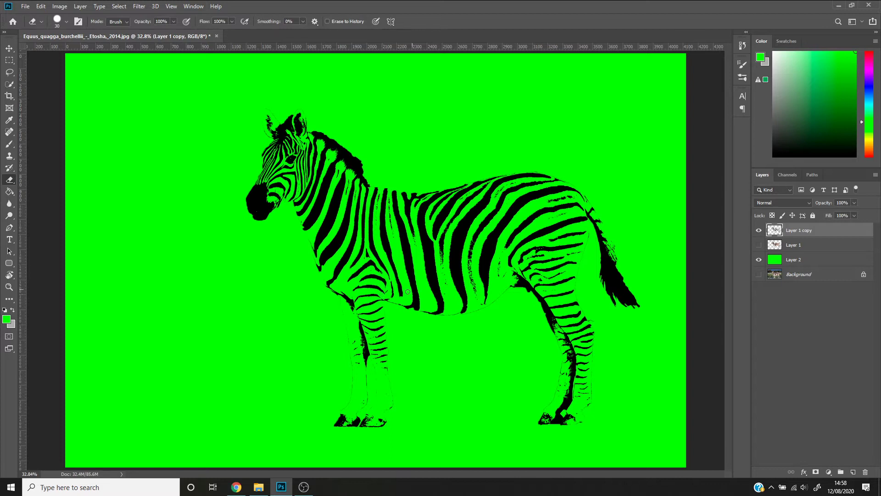
Step: Zoom in on the belly and erase the thin black line running along it
{"action": "key", "text": "z"}
{"action": "mouse_move", "coordinate": [398, 299]}
{"action": "left_mouse_down"}
{"action": "mouse_move", "coordinate": [469, 384]}
{"action": "mouse_move", "coordinate": [496, 349]}
{"action": "mouse_move", "coordinate": [432, 350]}
{"action": "mouse_move", "coordinate": [437, 369]}
{"action": "left_mouse_up"}
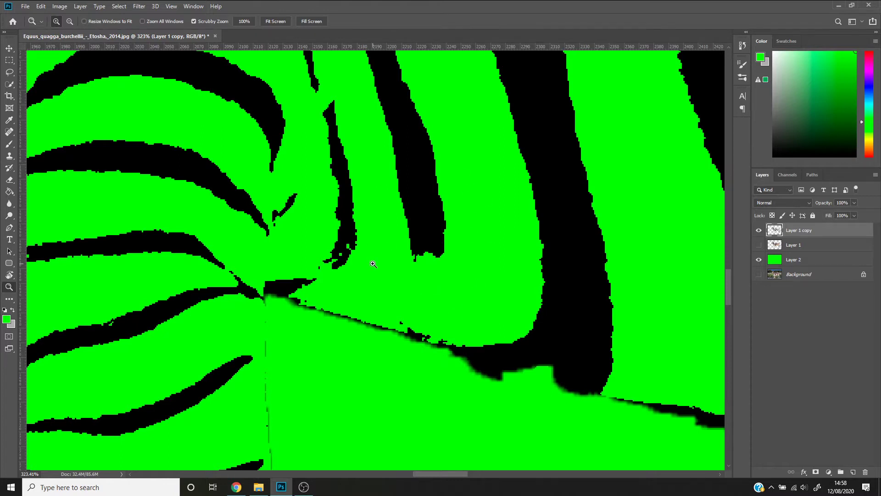
{"action": "left_click_drag", "start_coordinate": [449, 299], "coordinate": [480, 146]}
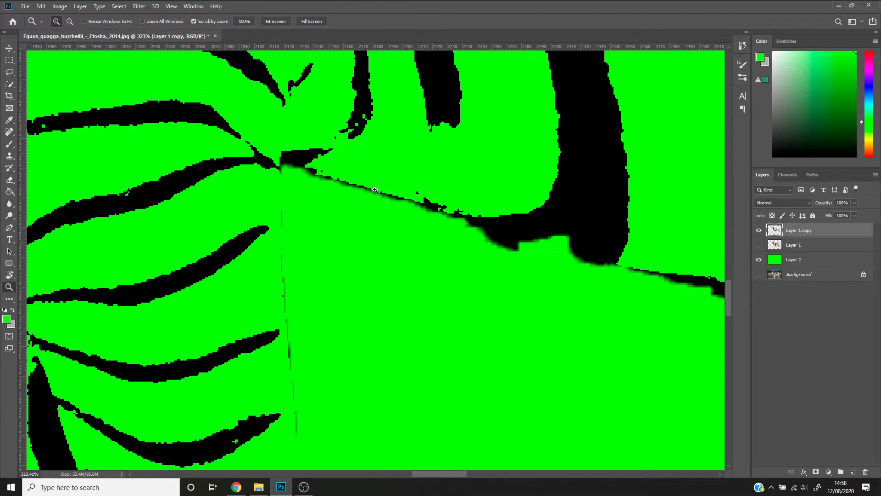
{"action": "scroll", "coordinate": [319, 172], "scroll_direction": "up", "scroll_amount": 5}
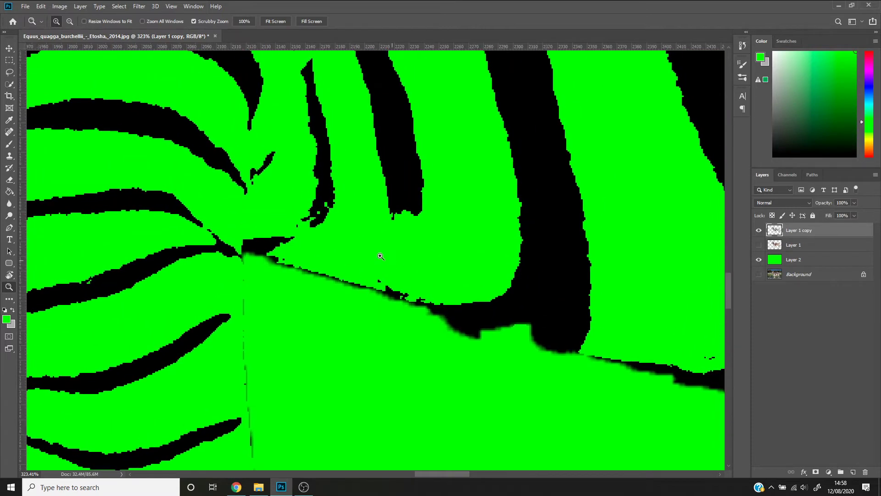
{"action": "scroll", "coordinate": [370, 263], "scroll_direction": "up", "scroll_amount": 1}
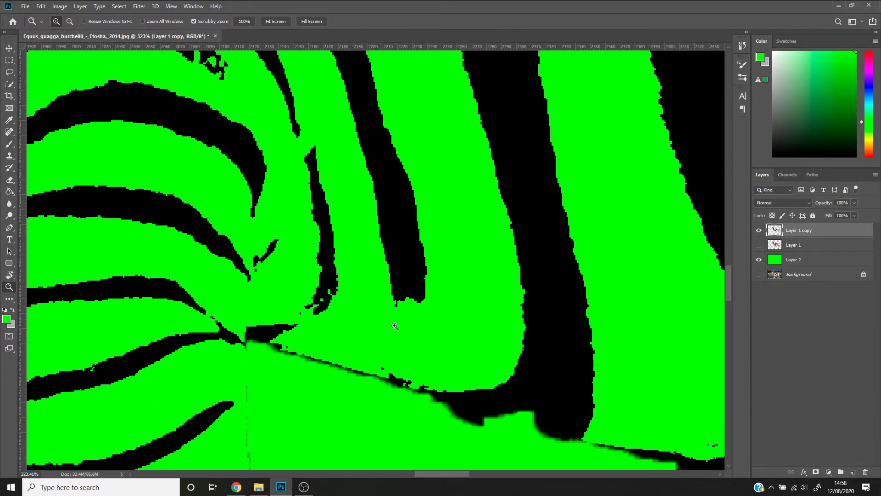
{"action": "scroll", "coordinate": [448, 274], "scroll_direction": "down", "scroll_amount": 4}
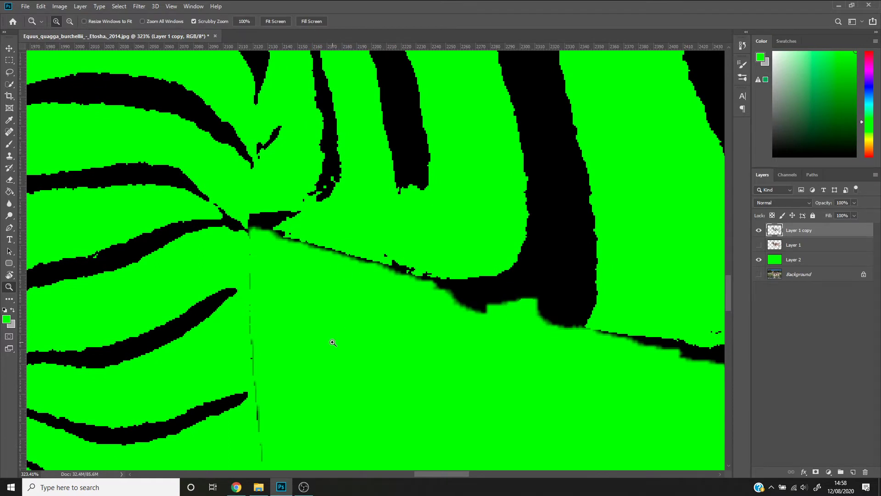
{"action": "key", "text": "e"}
{"action": "mouse_move", "coordinate": [276, 236]}
{"action": "left_mouse_down"}
{"action": "mouse_move", "coordinate": [340, 242]}
{"action": "mouse_move", "coordinate": [318, 250]}
{"action": "mouse_move", "coordinate": [384, 252]}
{"action": "mouse_move", "coordinate": [438, 276]}
{"action": "left_mouse_up"}
{"action": "mouse_move", "coordinate": [379, 278]}
{"action": "left_mouse_down"}
{"action": "mouse_move", "coordinate": [398, 187]}
{"action": "mouse_move", "coordinate": [418, 154]}
{"action": "left_mouse_up"}
Step: Erase the faint vertical seam line down its full length
{"action": "mouse_move", "coordinate": [305, 138]}
{"action": "left_mouse_down"}
{"action": "mouse_move", "coordinate": [299, 226]}
{"action": "mouse_move", "coordinate": [311, 324]}
{"action": "mouse_move", "coordinate": [344, 380]}
{"action": "left_mouse_up"}
{"action": "left_click_drag", "start_coordinate": [409, 315], "coordinate": [442, 98]}
{"action": "mouse_move", "coordinate": [352, 202]}
{"action": "left_mouse_down"}
{"action": "mouse_move", "coordinate": [357, 319]}
{"action": "mouse_move", "coordinate": [395, 389]}
{"action": "mouse_move", "coordinate": [427, 210]}
{"action": "mouse_move", "coordinate": [392, 246]}
{"action": "mouse_move", "coordinate": [384, 338]}
{"action": "mouse_move", "coordinate": [388, 331]}
{"action": "left_mouse_up"}
{"action": "left_click_drag", "start_coordinate": [446, 319], "coordinate": [497, 128]}
{"action": "left_click_drag", "start_coordinate": [435, 220], "coordinate": [444, 195]}
{"action": "scroll", "coordinate": [554, 290], "scroll_direction": "down", "scroll_amount": 3}
{"action": "left_click_drag", "start_coordinate": [554, 291], "coordinate": [532, 194]}
Step: Erase the faint seams and dark outlines running up the zebra's leg
{"action": "key", "text": "e"}
{"action": "mouse_move", "coordinate": [490, 250]}
{"action": "left_mouse_down"}
{"action": "mouse_move", "coordinate": [494, 315]}
{"action": "mouse_move", "coordinate": [482, 346]}
{"action": "mouse_move", "coordinate": [459, 352]}
{"action": "mouse_move", "coordinate": [454, 368]}
{"action": "mouse_move", "coordinate": [464, 390]}
{"action": "left_mouse_up"}
{"action": "mouse_move", "coordinate": [412, 332]}
{"action": "left_mouse_down"}
{"action": "mouse_move", "coordinate": [366, 353]}
{"action": "mouse_move", "coordinate": [409, 303]}
{"action": "mouse_move", "coordinate": [414, 228]}
{"action": "mouse_move", "coordinate": [382, 88]}
{"action": "mouse_move", "coordinate": [381, 144]}
{"action": "mouse_move", "coordinate": [360, 150]}
{"action": "left_mouse_up"}
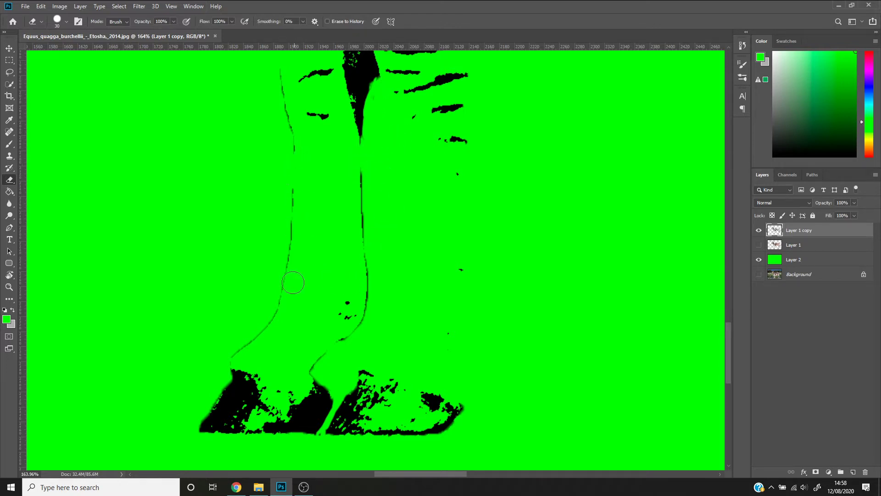
{"action": "mouse_move", "coordinate": [289, 312]}
{"action": "left_mouse_down"}
{"action": "mouse_move", "coordinate": [268, 313]}
{"action": "mouse_move", "coordinate": [239, 349]}
{"action": "mouse_move", "coordinate": [305, 234]}
{"action": "left_mouse_up"}
{"action": "scroll", "coordinate": [355, 246], "scroll_direction": "up", "scroll_amount": 3}
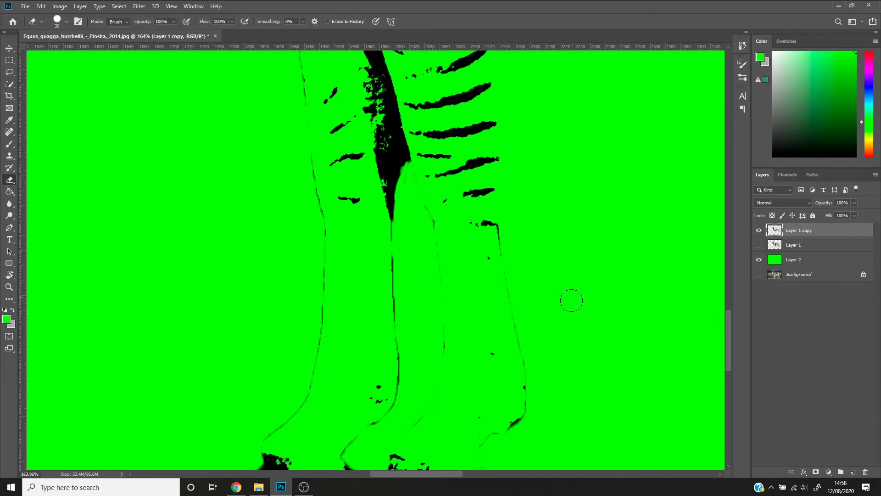
{"action": "left_click_drag", "start_coordinate": [570, 303], "coordinate": [577, 179]}
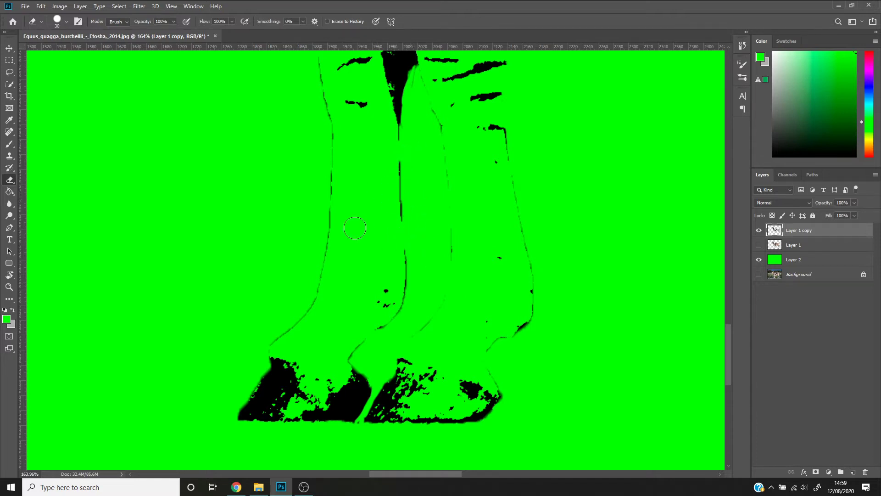
{"action": "mouse_move", "coordinate": [333, 266]}
{"action": "left_mouse_down"}
{"action": "mouse_move", "coordinate": [308, 323]}
{"action": "mouse_move", "coordinate": [298, 316]}
{"action": "left_mouse_up"}
{"action": "left_click_drag", "start_coordinate": [376, 347], "coordinate": [360, 342]}
{"action": "mouse_move", "coordinate": [361, 225]}
{"action": "left_mouse_down"}
{"action": "mouse_move", "coordinate": [356, 314]}
{"action": "mouse_move", "coordinate": [410, 459]}
{"action": "left_mouse_up"}
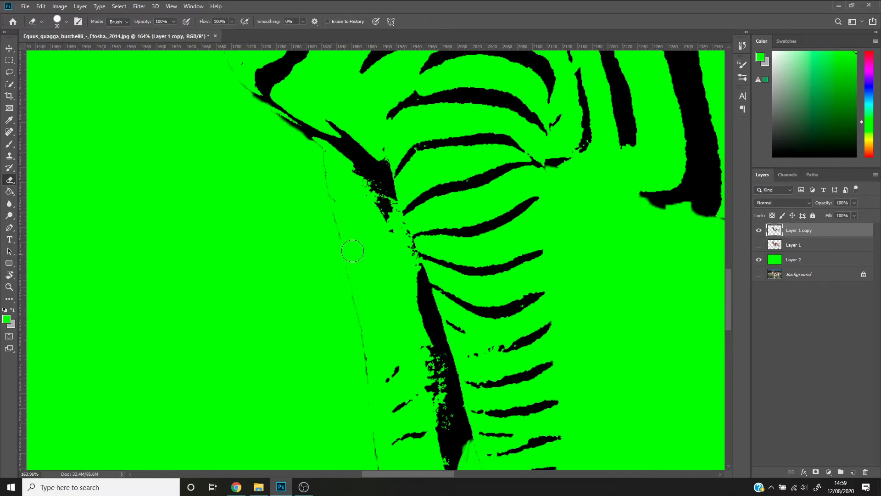
Step: Pan across the head, neck and back, erasing the specks and grey fringe at a stripe tip
{"action": "mouse_move", "coordinate": [324, 160]}
{"action": "left_mouse_down"}
{"action": "mouse_move", "coordinate": [351, 197]}
{"action": "mouse_move", "coordinate": [368, 301]}
{"action": "left_mouse_up"}
{"action": "mouse_move", "coordinate": [301, 202]}
{"action": "left_mouse_down"}
{"action": "mouse_move", "coordinate": [407, 335]}
{"action": "mouse_move", "coordinate": [441, 409]}
{"action": "left_mouse_up"}
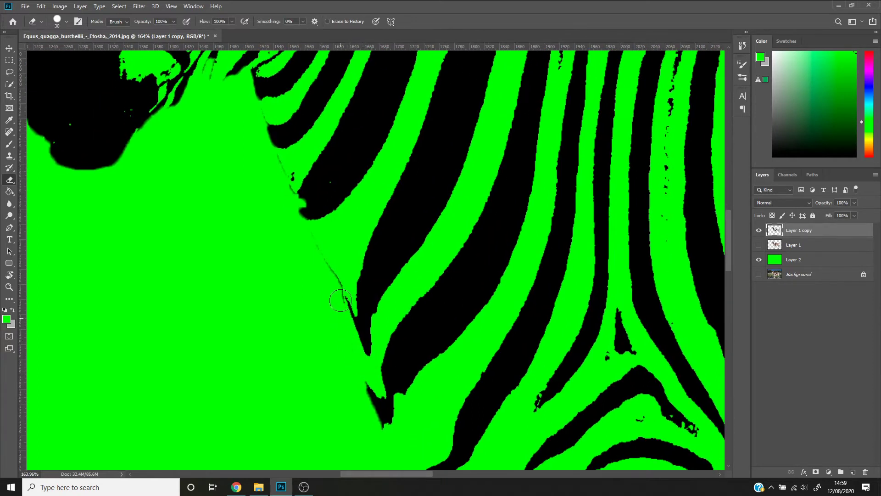
{"action": "left_click_drag", "start_coordinate": [309, 240], "coordinate": [373, 350]}
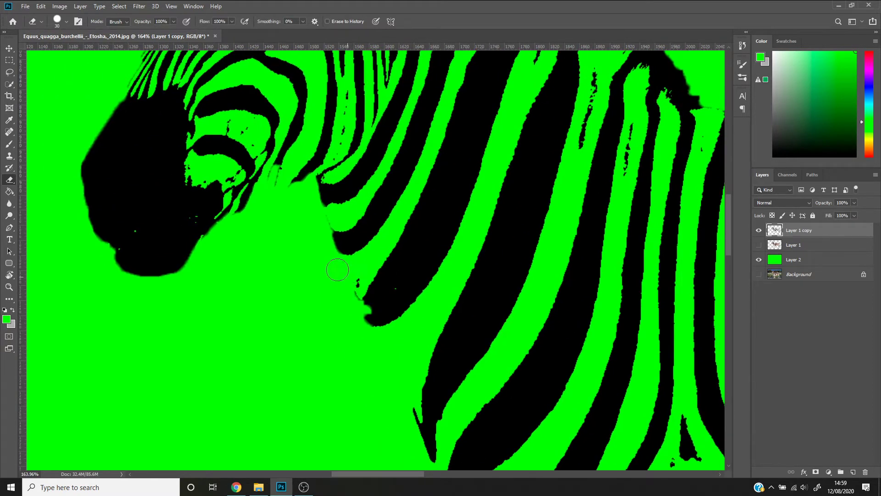
{"action": "left_click_drag", "start_coordinate": [318, 170], "coordinate": [387, 337]}
{"action": "mouse_move", "coordinate": [468, 115]}
{"action": "left_mouse_down"}
{"action": "mouse_move", "coordinate": [326, 210]}
{"action": "mouse_move", "coordinate": [151, 92]}
{"action": "left_mouse_up"}
{"action": "left_click_drag", "start_coordinate": [596, 275], "coordinate": [321, 183]}
{"action": "left_click_drag", "start_coordinate": [597, 229], "coordinate": [321, 275]}
{"action": "mouse_move", "coordinate": [689, 207]}
{"action": "left_mouse_down"}
{"action": "mouse_move", "coordinate": [520, 210]}
{"action": "mouse_move", "coordinate": [597, 138]}
{"action": "mouse_move", "coordinate": [637, 291]}
{"action": "mouse_move", "coordinate": [413, 184]}
{"action": "mouse_move", "coordinate": [350, 246]}
{"action": "mouse_move", "coordinate": [367, 239]}
{"action": "mouse_move", "coordinate": [372, 271]}
{"action": "left_mouse_up"}
{"action": "left_click_drag", "start_coordinate": [570, 321], "coordinate": [595, 196]}
{"action": "mouse_move", "coordinate": [455, 324]}
{"action": "left_mouse_down"}
{"action": "mouse_move", "coordinate": [452, 351]}
{"action": "mouse_move", "coordinate": [464, 375]}
{"action": "left_mouse_up"}
{"action": "left_click_drag", "start_coordinate": [588, 320], "coordinate": [613, 140]}
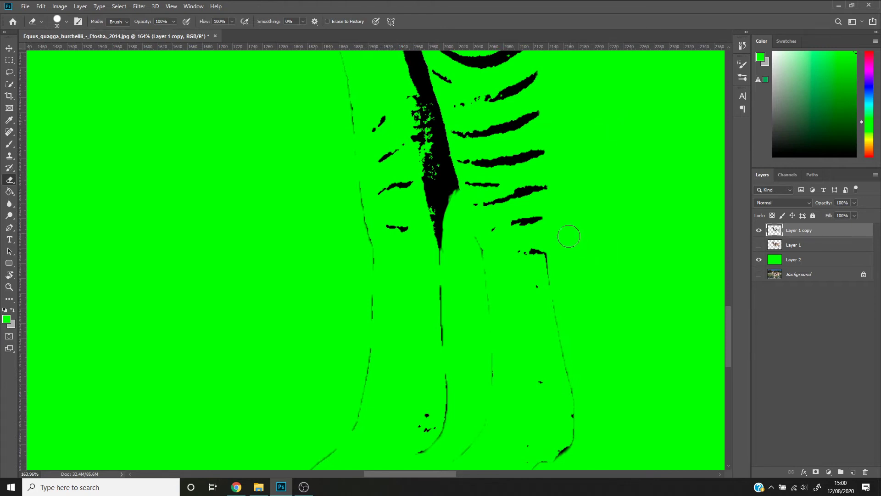
Step: Set black as the brush colour and erase a narrow streak through the long leg stripe
{"action": "key", "text": "b"}
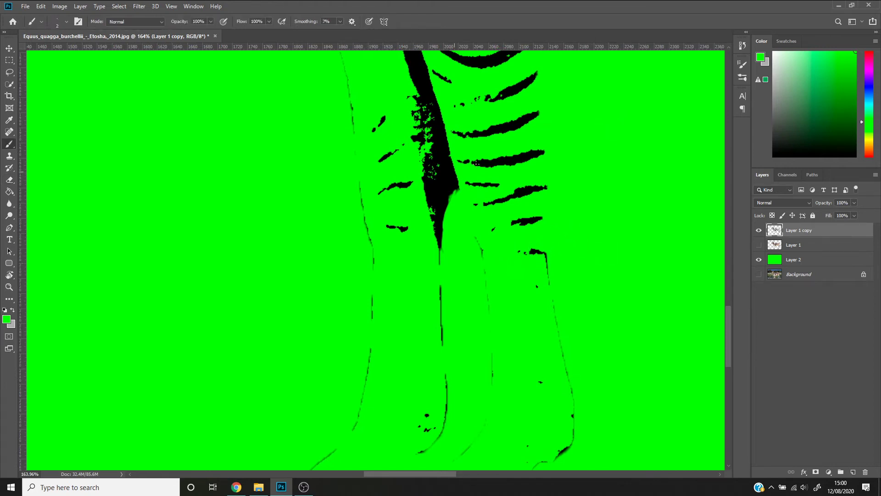
{"action": "key", "text": "d"}
{"action": "left_click_drag", "start_coordinate": [496, 159], "coordinate": [454, 170]}
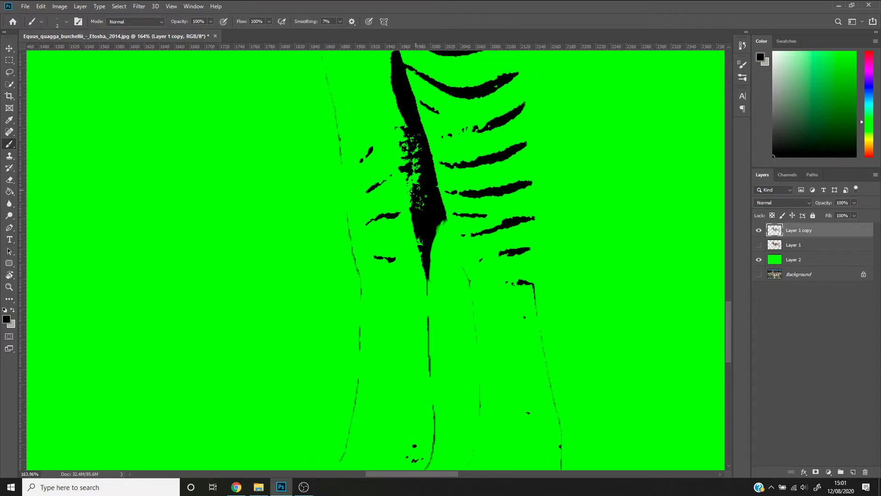
{"action": "key", "text": "e"}
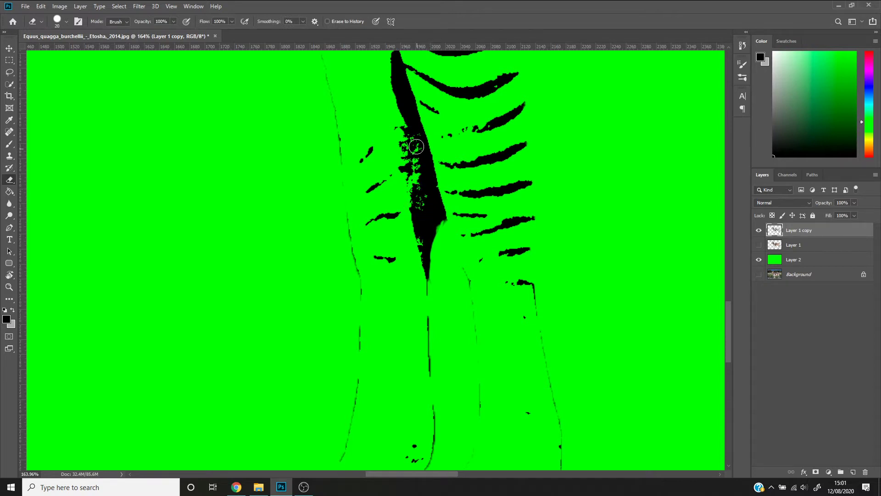
{"action": "left_click_drag", "start_coordinate": [416, 144], "coordinate": [417, 180]}
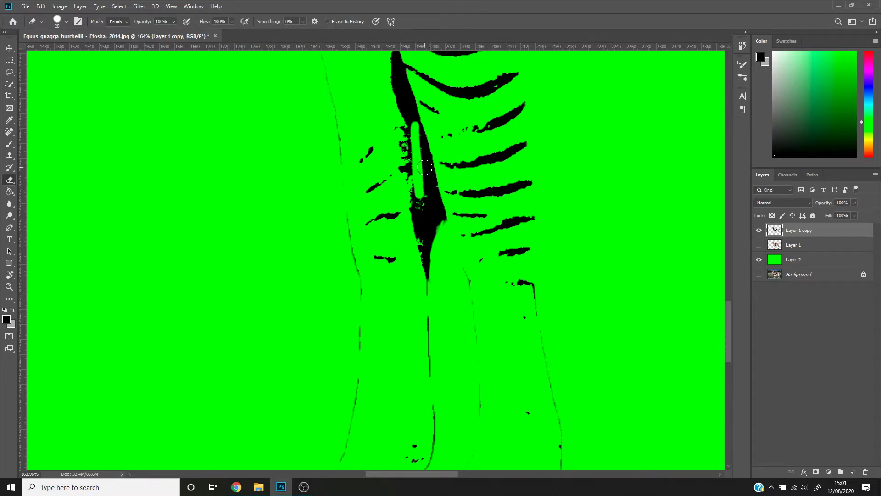
Step: Repaint the stripe's green specks black with a size-35 brush, undoing the widened blob
{"action": "key", "text": "b"}
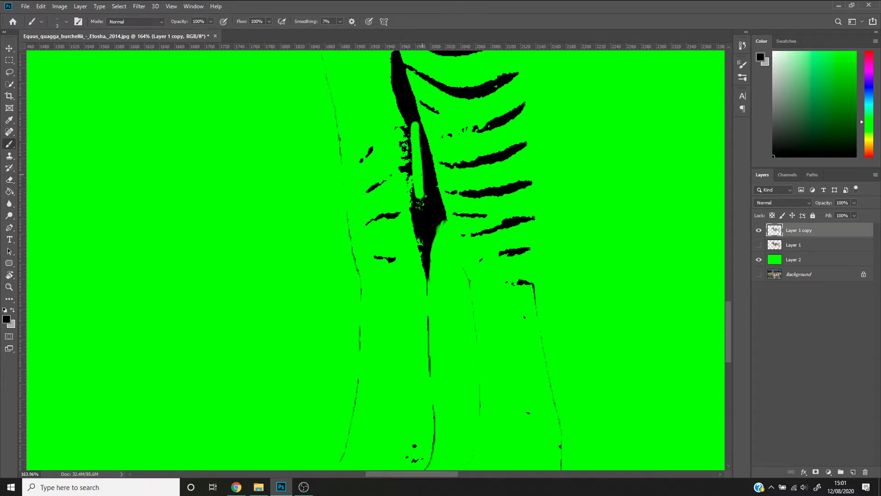
{"action": "key", "text": "bracketright"}
{"action": "key", "text": "bracketright"}
{"action": "key", "text": "bracketright"}
{"action": "mouse_move", "coordinate": [413, 110]}
{"action": "left_mouse_down"}
{"action": "mouse_move", "coordinate": [423, 216]}
{"action": "mouse_move", "coordinate": [428, 193]}
{"action": "left_mouse_up"}
{"action": "key", "text": "bracketleft"}
{"action": "key", "text": "bracketleft"}
{"action": "key", "text": "bracketleft"}
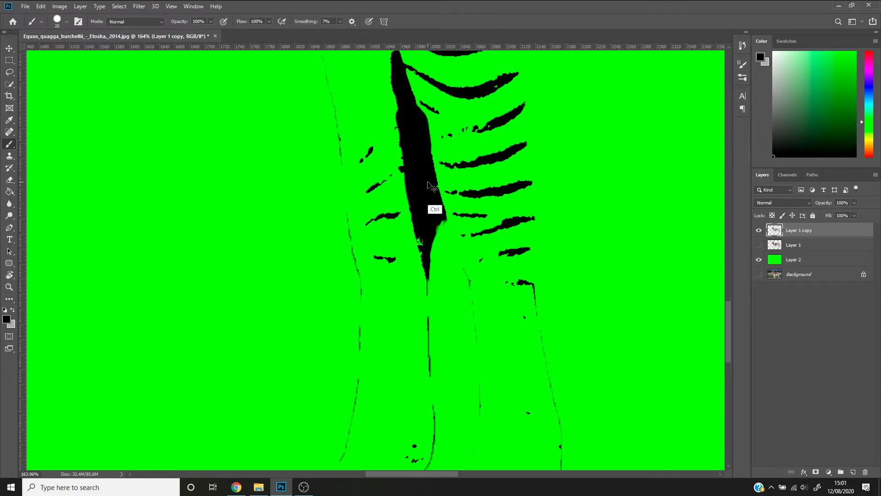
{"action": "key", "text": "ctrl+z"}
{"action": "key", "text": "ctrl+z"}
{"action": "mouse_move", "coordinate": [413, 113]}
{"action": "left_mouse_down"}
{"action": "mouse_move", "coordinate": [418, 198]}
{"action": "mouse_move", "coordinate": [403, 132]}
{"action": "mouse_move", "coordinate": [423, 252]}
{"action": "mouse_move", "coordinate": [434, 223]}
{"action": "left_mouse_up"}
{"action": "key", "text": "ctrl+z"}
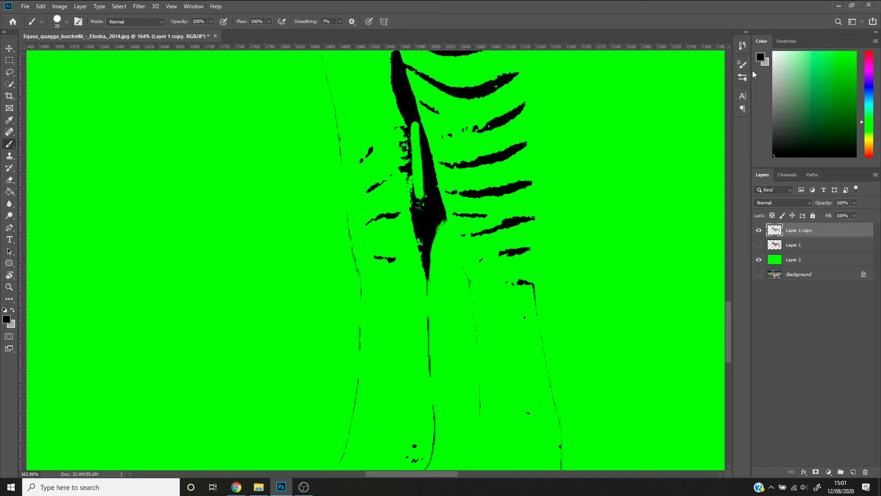
Step: Choose the Hard Round Pressure Size brush from the Brushes panel
{"action": "right_click", "coordinate": [744, 79]}
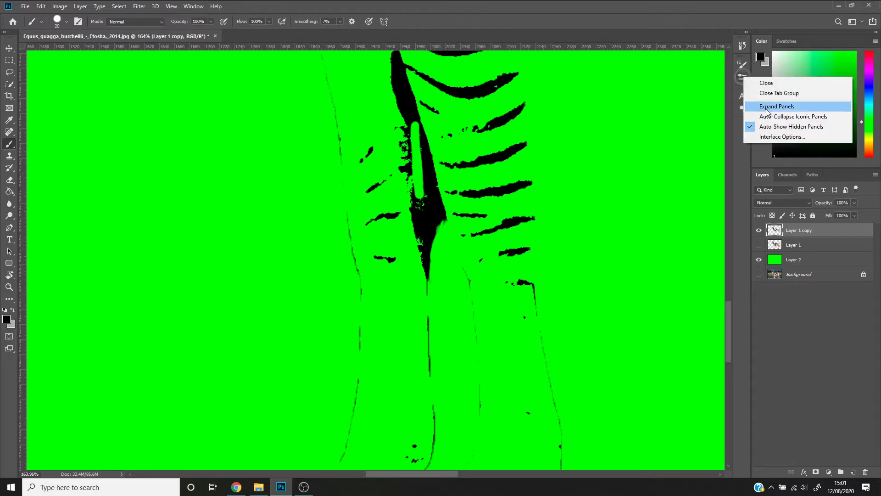
{"action": "left_click", "coordinate": [743, 81]}
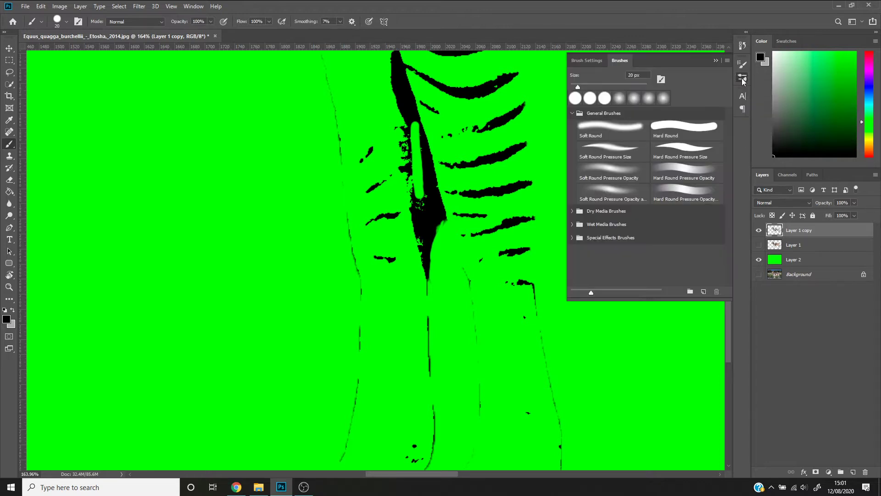
{"action": "left_click", "coordinate": [587, 61]}
{"action": "left_click", "coordinate": [660, 78]}
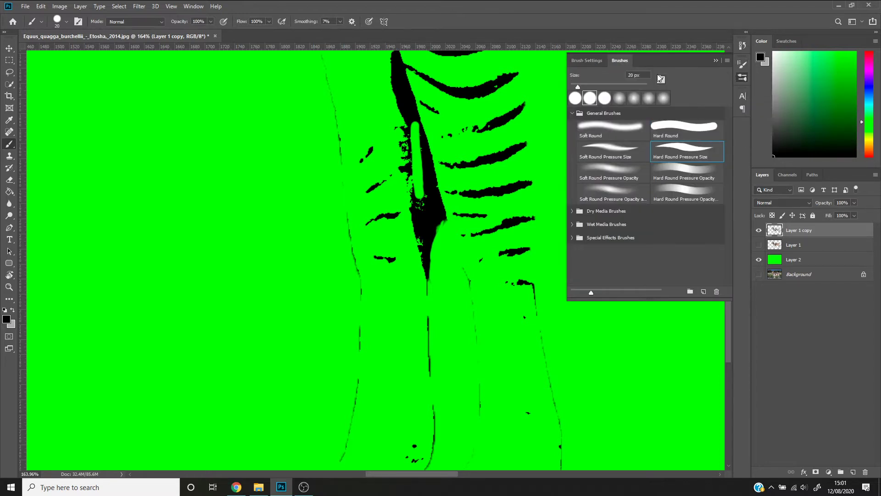
{"action": "left_click", "coordinate": [716, 61]}
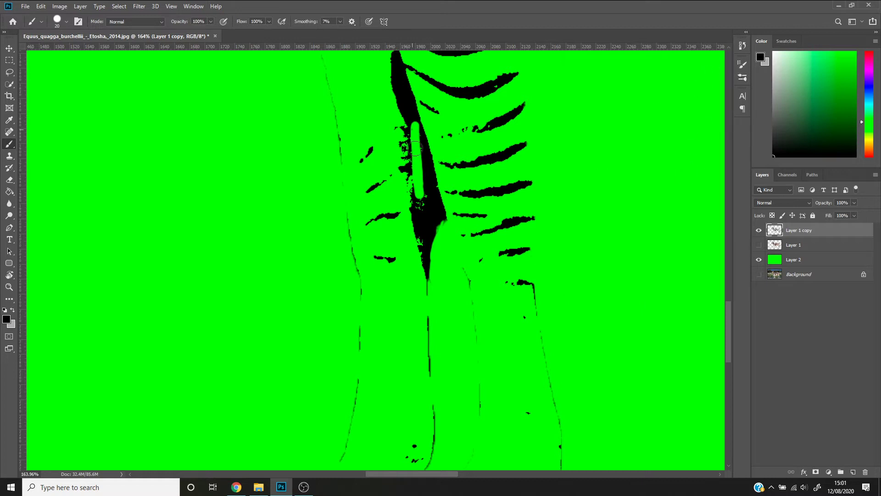
Step: Paint the green streaks and specks in the leg stripe black and join small marks to it
{"action": "mouse_move", "coordinate": [415, 146]}
{"action": "left_mouse_down"}
{"action": "mouse_move", "coordinate": [417, 122]}
{"action": "mouse_move", "coordinate": [419, 170]}
{"action": "mouse_move", "coordinate": [406, 158]}
{"action": "mouse_move", "coordinate": [404, 132]}
{"action": "left_mouse_up"}
{"action": "mouse_move", "coordinate": [420, 195]}
{"action": "left_mouse_down"}
{"action": "mouse_move", "coordinate": [408, 179]}
{"action": "mouse_move", "coordinate": [425, 207]}
{"action": "mouse_move", "coordinate": [421, 250]}
{"action": "left_mouse_up"}
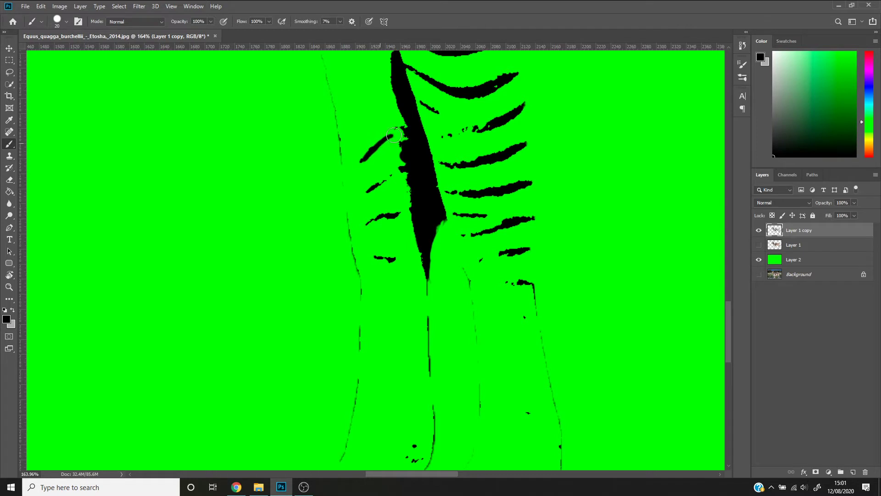
{"action": "left_click_drag", "start_coordinate": [367, 225], "coordinate": [384, 217]}
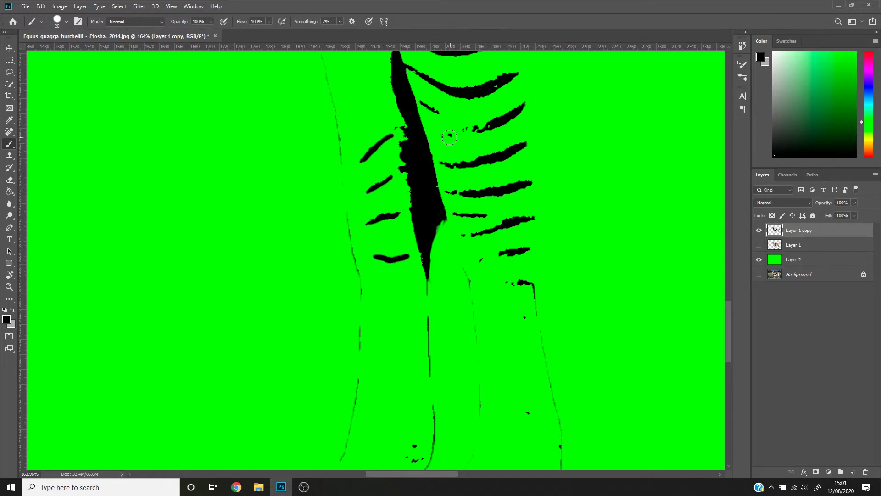
{"action": "left_click_drag", "start_coordinate": [449, 136], "coordinate": [479, 129]}
{"action": "left_click_drag", "start_coordinate": [487, 95], "coordinate": [466, 146]}
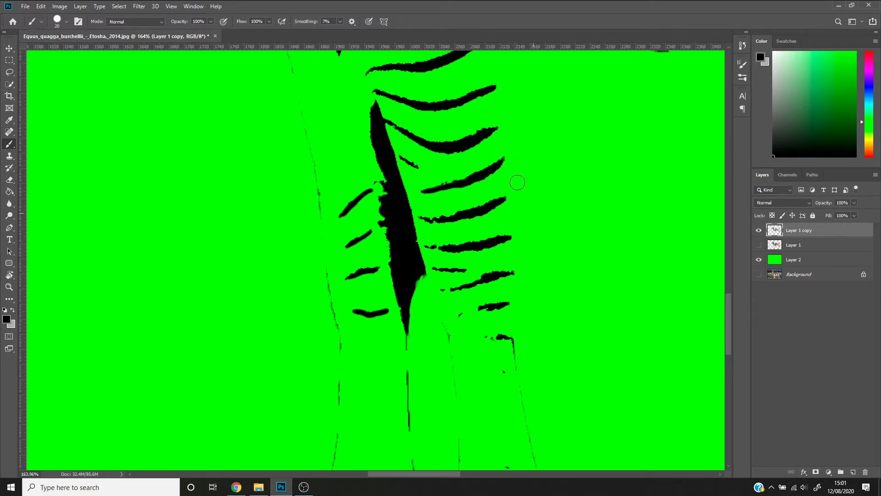
Step: Extend the short lower stripes to join the next ones and fill remaining speckles black
{"action": "key", "text": "e"}
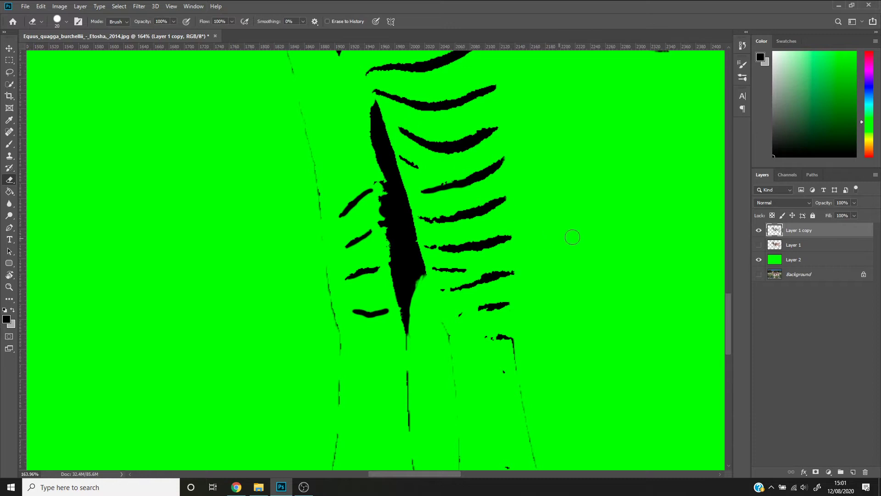
{"action": "key", "text": "b"}
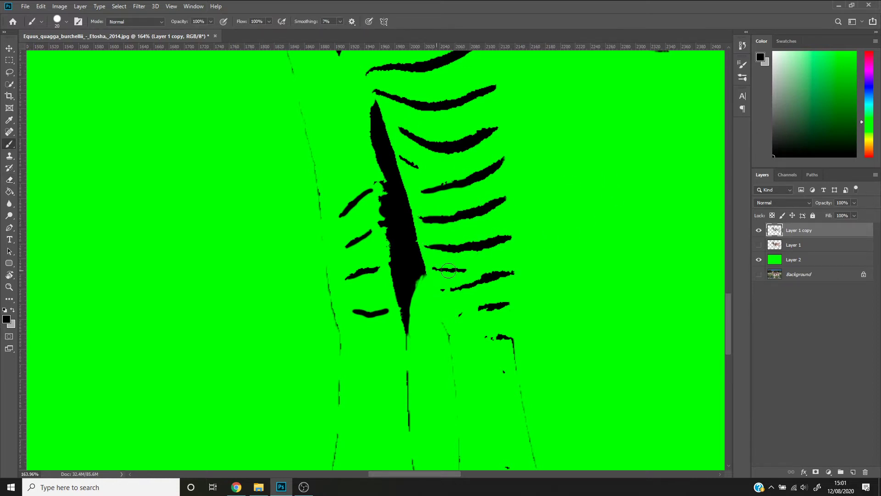
{"action": "left_click_drag", "start_coordinate": [440, 291], "coordinate": [495, 275]}
{"action": "left_click_drag", "start_coordinate": [466, 313], "coordinate": [506, 306]}
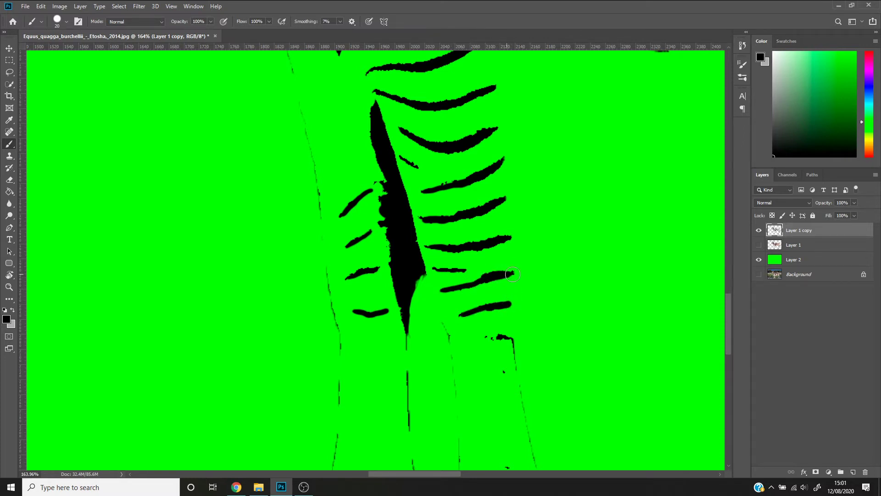
{"action": "scroll", "coordinate": [551, 201], "scroll_direction": "up", "scroll_amount": 5}
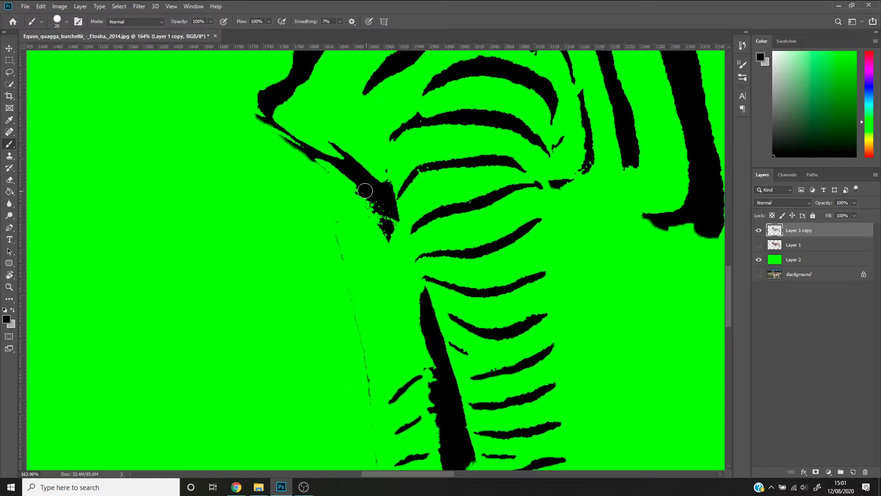
{"action": "left_click_drag", "start_coordinate": [374, 207], "coordinate": [387, 219]}
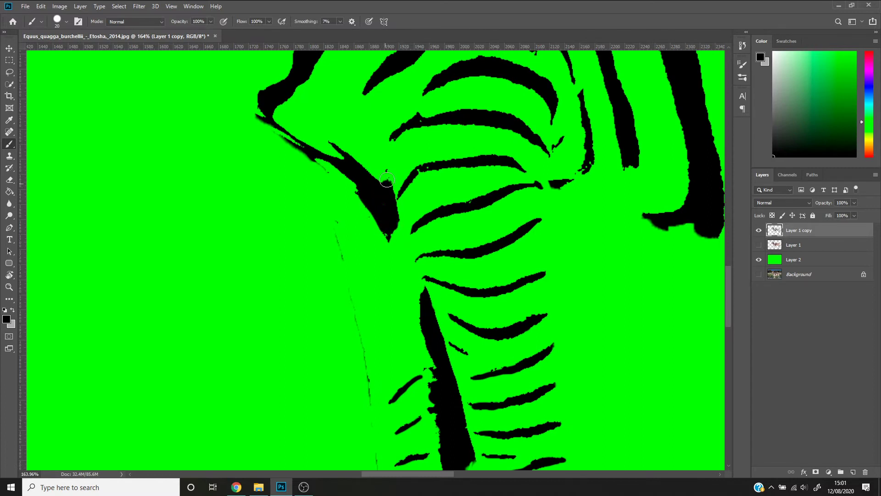
Step: Erase part of the thin black stripe and fill green specks along the belly edge black
{"action": "key", "text": "e"}
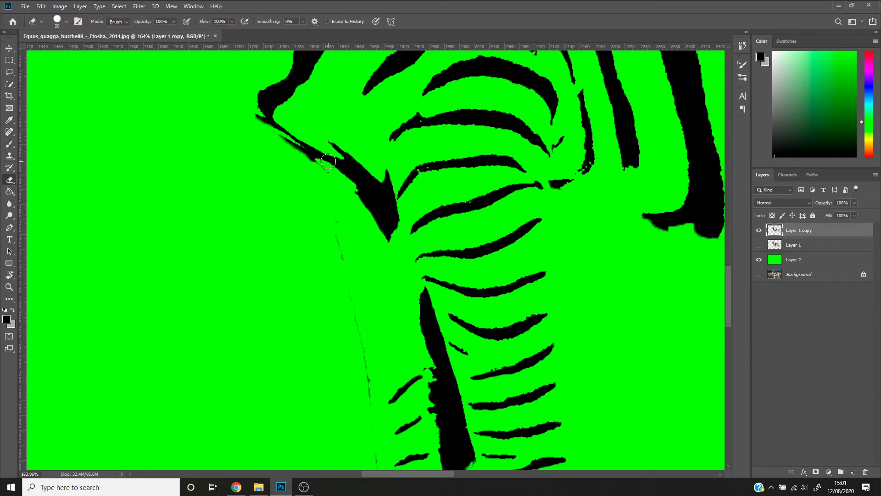
{"action": "mouse_move", "coordinate": [333, 170]}
{"action": "left_mouse_down"}
{"action": "mouse_move", "coordinate": [315, 160]}
{"action": "mouse_move", "coordinate": [317, 267]}
{"action": "mouse_move", "coordinate": [230, 285]}
{"action": "mouse_move", "coordinate": [404, 271]}
{"action": "mouse_move", "coordinate": [322, 390]}
{"action": "mouse_move", "coordinate": [257, 431]}
{"action": "mouse_move", "coordinate": [321, 238]}
{"action": "mouse_move", "coordinate": [382, 317]}
{"action": "mouse_move", "coordinate": [243, 317]}
{"action": "mouse_move", "coordinate": [69, 257]}
{"action": "left_mouse_up"}
{"action": "key", "text": "b"}
{"action": "mouse_move", "coordinate": [459, 257]}
{"action": "left_mouse_down"}
{"action": "mouse_move", "coordinate": [281, 184]}
{"action": "mouse_move", "coordinate": [367, 330]}
{"action": "mouse_move", "coordinate": [367, 101]}
{"action": "left_mouse_up"}
{"action": "mouse_move", "coordinate": [363, 441]}
{"action": "left_mouse_down"}
{"action": "mouse_move", "coordinate": [363, 394]}
{"action": "mouse_move", "coordinate": [403, 246]}
{"action": "mouse_move", "coordinate": [399, 197]}
{"action": "mouse_move", "coordinate": [553, 188]}
{"action": "mouse_move", "coordinate": [712, 276]}
{"action": "left_mouse_up"}
Step: Touch up the black marks around the zebra's ears
{"action": "key", "text": "e"}
{"action": "left_click_drag", "start_coordinate": [138, 229], "coordinate": [597, 322]}
{"action": "key", "text": "b"}
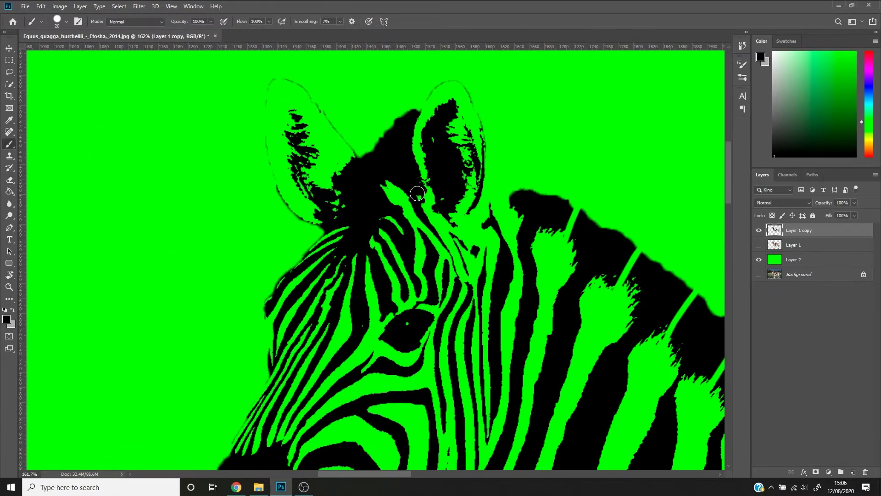
{"action": "left_click_drag", "start_coordinate": [299, 193], "coordinate": [312, 115]}
{"action": "left_click_drag", "start_coordinate": [449, 138], "coordinate": [465, 126]}
Step: Zoom out to bring the zebra's snout, head and neck into view
{"action": "left_click_drag", "start_coordinate": [458, 207], "coordinate": [597, 114]}
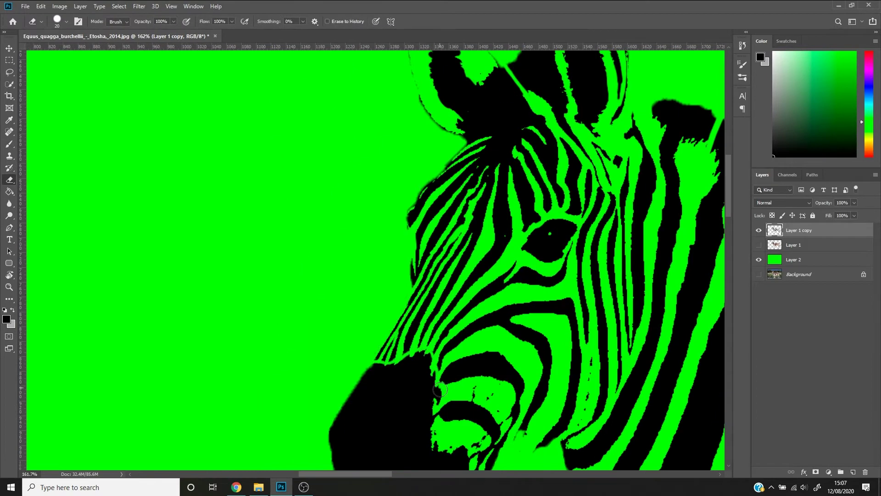
{"action": "left_click_drag", "start_coordinate": [649, 323], "coordinate": [639, 254]}
{"action": "key", "text": "e"}
{"action": "key", "text": "ctrl+minus"}
{"action": "key", "text": "z"}
{"action": "left_click_drag", "start_coordinate": [527, 221], "coordinate": [343, 93]}
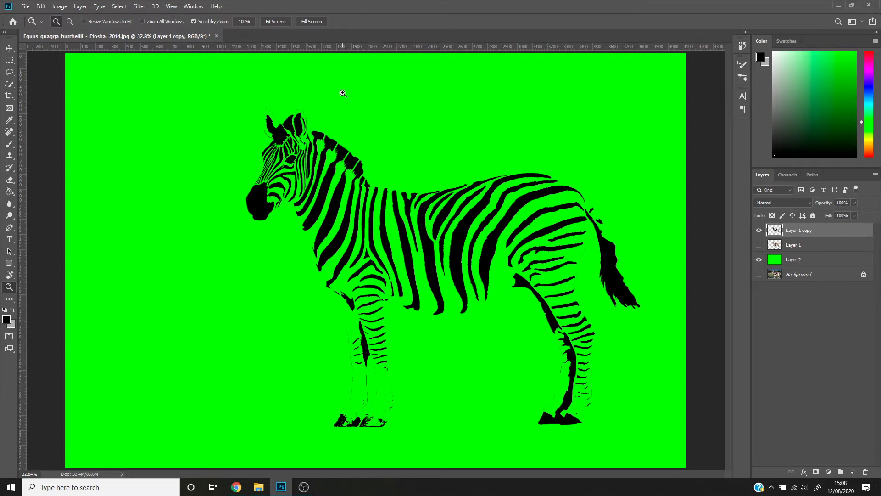
Step: Zoom in on the head and erase stray black along the nose top and near the eye
{"action": "left_click_drag", "start_coordinate": [280, 174], "coordinate": [473, 304]}
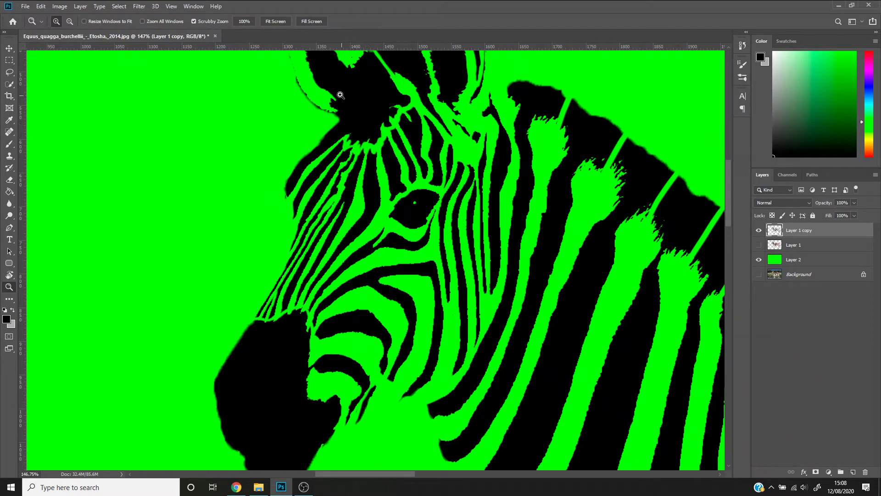
{"action": "key", "text": "e"}
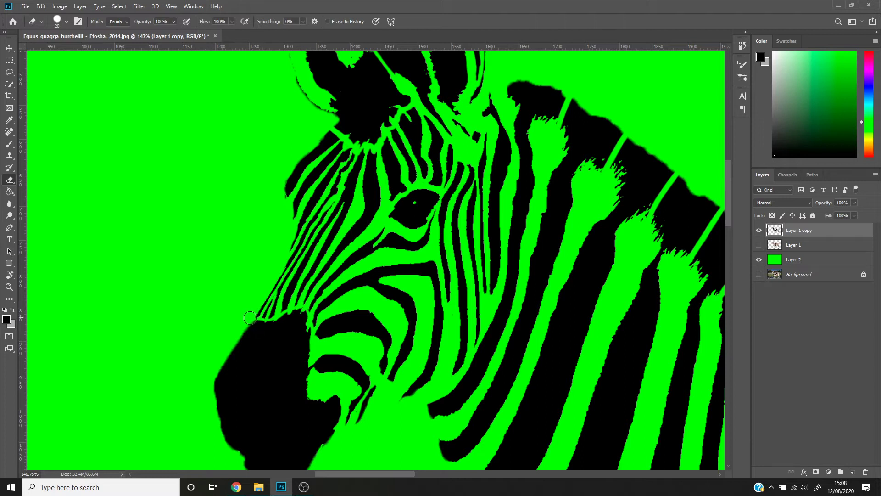
{"action": "mouse_move", "coordinate": [270, 319]}
{"action": "left_mouse_down"}
{"action": "mouse_move", "coordinate": [286, 313]}
{"action": "mouse_move", "coordinate": [310, 366]}
{"action": "left_mouse_up"}
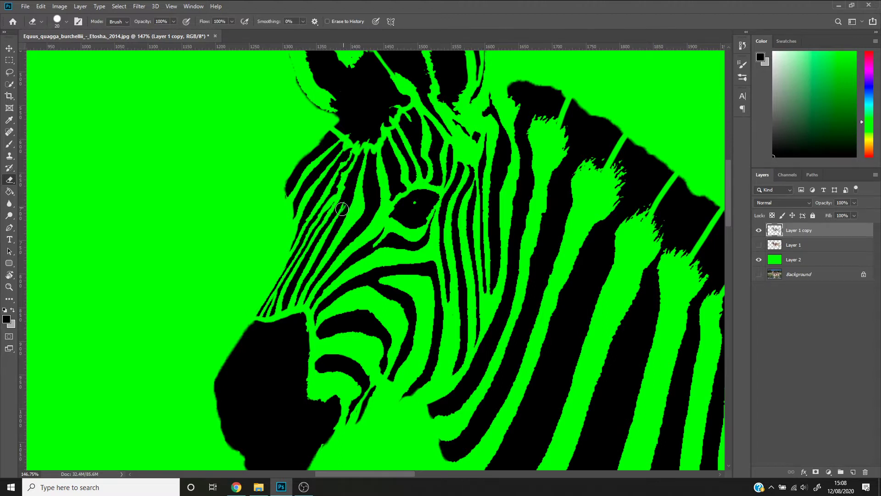
{"action": "left_click_drag", "start_coordinate": [340, 210], "coordinate": [349, 199]}
Step: Paint the thin green muzzle stripe black
{"action": "key", "text": "b"}
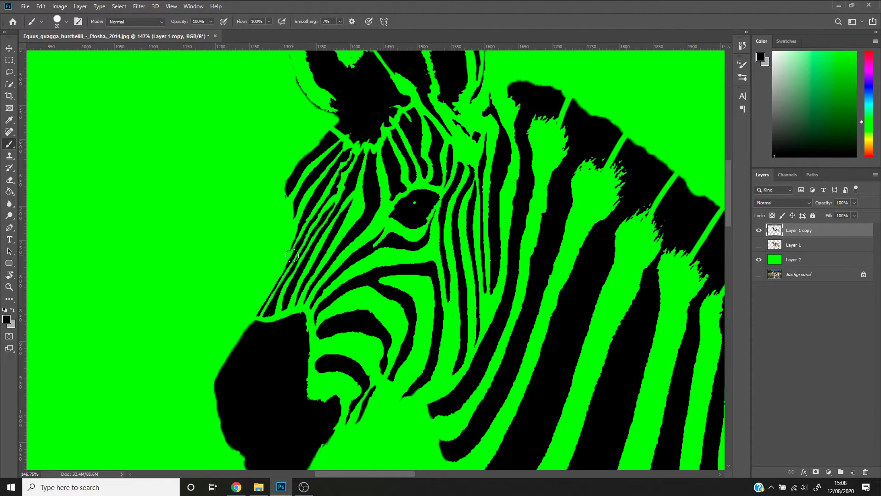
{"action": "left_click_drag", "start_coordinate": [292, 255], "coordinate": [342, 167]}
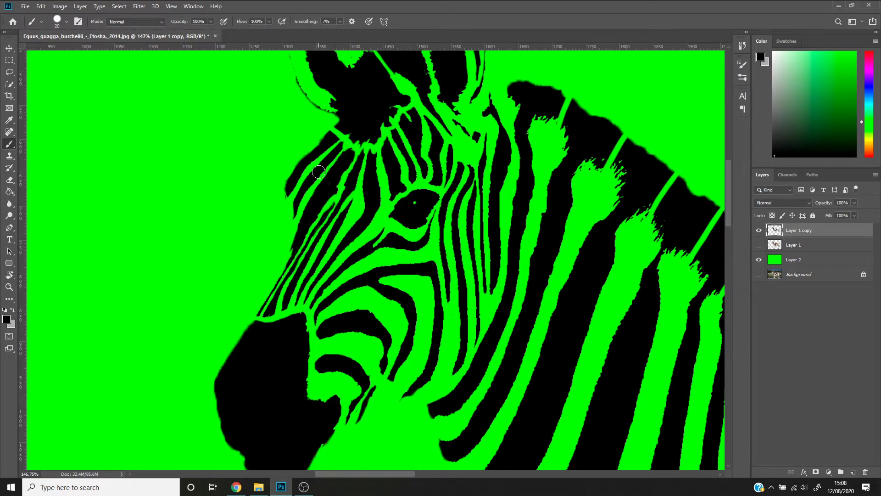
{"action": "mouse_move", "coordinate": [343, 214]}
{"action": "left_mouse_down"}
{"action": "mouse_move", "coordinate": [347, 197]}
{"action": "mouse_move", "coordinate": [290, 303]}
{"action": "left_mouse_up"}
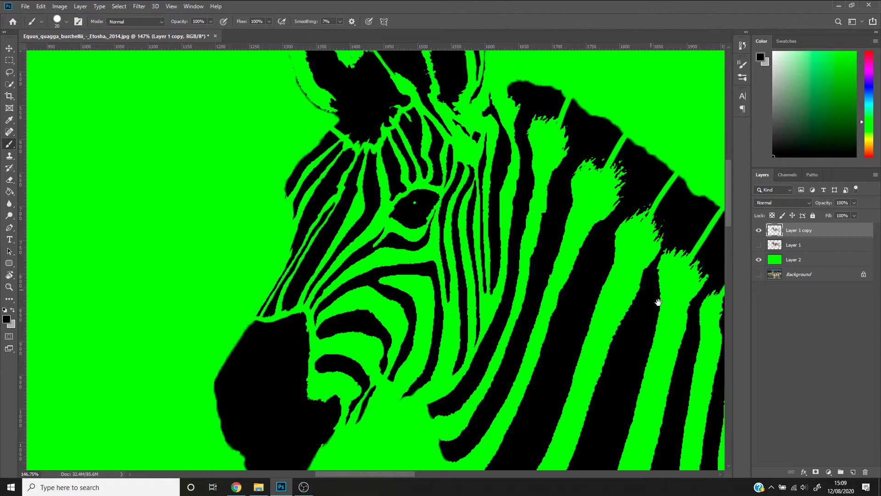
Step: Paint over the ragged edges of the neck and mane stripes to smooth them
{"action": "mouse_move", "coordinate": [678, 320]}
{"action": "left_mouse_down"}
{"action": "mouse_move", "coordinate": [568, 315]}
{"action": "mouse_move", "coordinate": [495, 359]}
{"action": "left_mouse_up"}
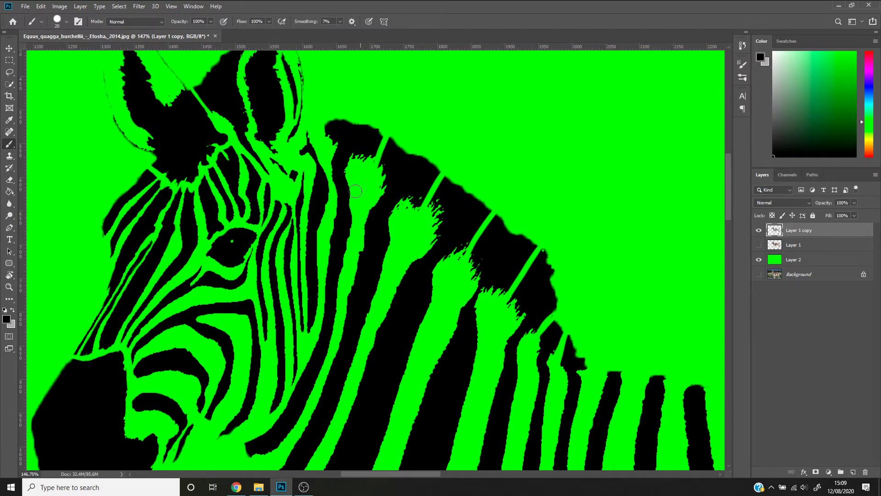
{"action": "scroll", "coordinate": [361, 139], "scroll_direction": "down", "scroll_amount": 2}
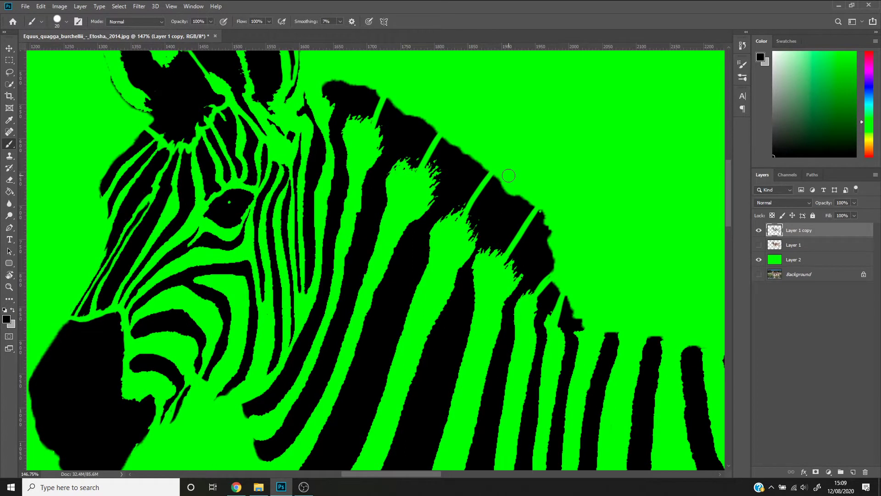
{"action": "mouse_move", "coordinate": [434, 173]}
{"action": "left_mouse_down"}
{"action": "mouse_move", "coordinate": [435, 158]}
{"action": "mouse_move", "coordinate": [434, 206]}
{"action": "left_mouse_up"}
{"action": "left_click_drag", "start_coordinate": [397, 151], "coordinate": [415, 159]}
{"action": "mouse_move", "coordinate": [354, 108]}
{"action": "left_mouse_down"}
{"action": "mouse_move", "coordinate": [340, 132]}
{"action": "mouse_move", "coordinate": [369, 109]}
{"action": "mouse_move", "coordinate": [382, 122]}
{"action": "mouse_move", "coordinate": [379, 166]}
{"action": "left_mouse_up"}
{"action": "mouse_move", "coordinate": [472, 222]}
{"action": "left_mouse_down"}
{"action": "mouse_move", "coordinate": [454, 207]}
{"action": "mouse_move", "coordinate": [466, 203]}
{"action": "mouse_move", "coordinate": [459, 214]}
{"action": "mouse_move", "coordinate": [477, 214]}
{"action": "mouse_move", "coordinate": [472, 253]}
{"action": "mouse_move", "coordinate": [510, 244]}
{"action": "mouse_move", "coordinate": [511, 267]}
{"action": "mouse_move", "coordinate": [523, 262]}
{"action": "mouse_move", "coordinate": [517, 290]}
{"action": "left_mouse_up"}
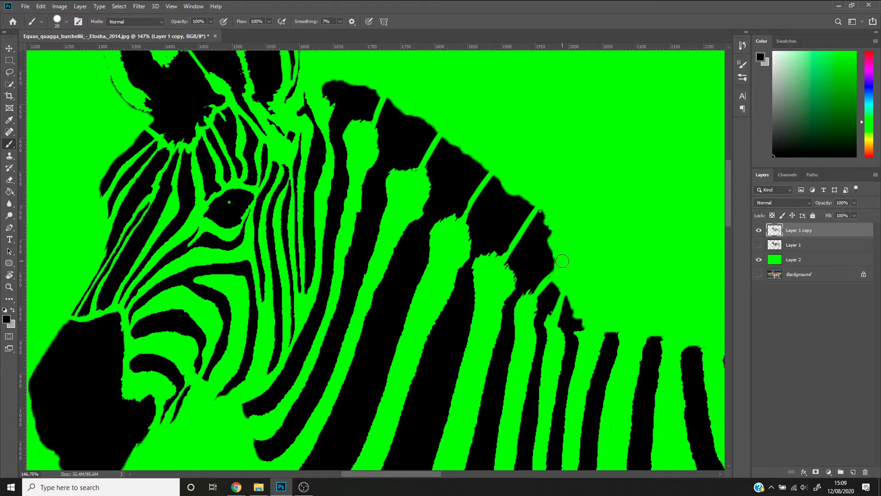
Step: Trim the black spikes off the shoulder stripe tips, then return to the head and ears
{"action": "key", "text": "e"}
{"action": "left_click_drag", "start_coordinate": [526, 291], "coordinate": [554, 151]}
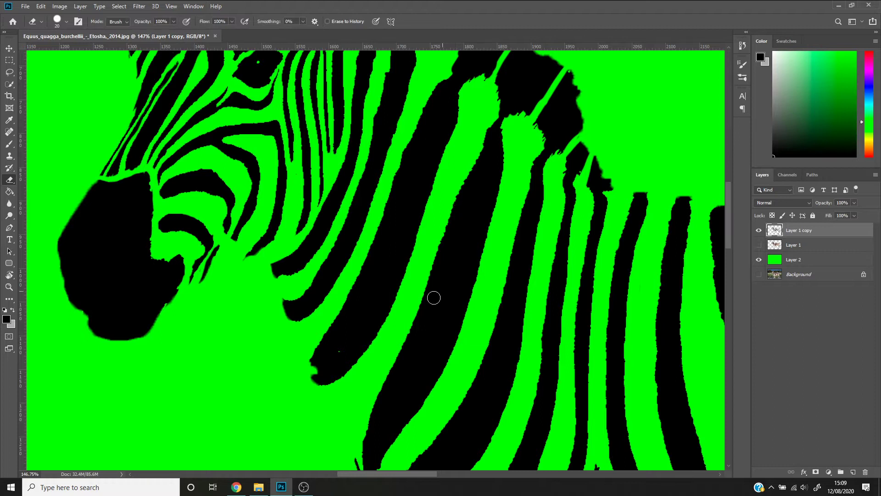
{"action": "key", "text": "b"}
{"action": "left_click_drag", "start_coordinate": [425, 351], "coordinate": [474, 236]}
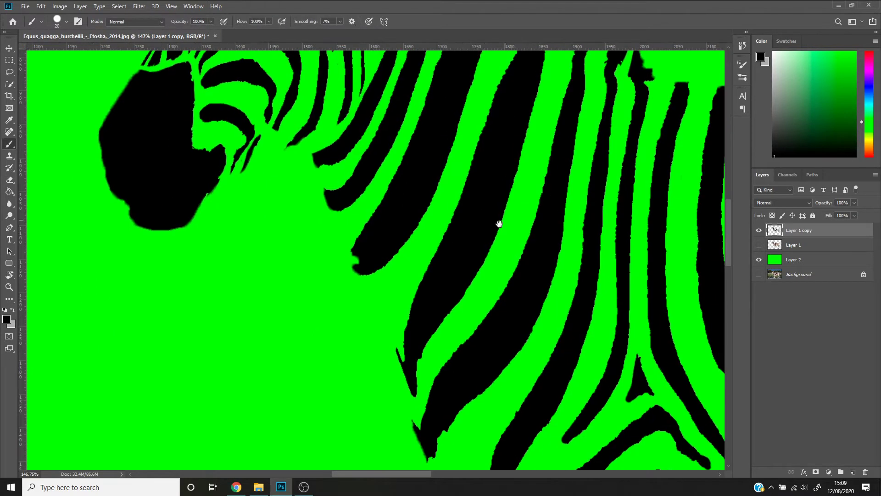
{"action": "scroll", "coordinate": [513, 214], "scroll_direction": "down", "scroll_amount": 2}
{"action": "key", "text": "e"}
{"action": "mouse_move", "coordinate": [403, 307]}
{"action": "left_mouse_down"}
{"action": "mouse_move", "coordinate": [425, 410]}
{"action": "mouse_move", "coordinate": [422, 372]}
{"action": "mouse_move", "coordinate": [424, 400]}
{"action": "left_mouse_up"}
{"action": "mouse_move", "coordinate": [489, 126]}
{"action": "left_mouse_down"}
{"action": "mouse_move", "coordinate": [505, 289]}
{"action": "mouse_move", "coordinate": [599, 198]}
{"action": "mouse_move", "coordinate": [610, 250]}
{"action": "mouse_move", "coordinate": [633, 191]}
{"action": "mouse_move", "coordinate": [645, 118]}
{"action": "mouse_move", "coordinate": [607, 94]}
{"action": "mouse_move", "coordinate": [574, 108]}
{"action": "mouse_move", "coordinate": [598, 123]}
{"action": "left_mouse_up"}
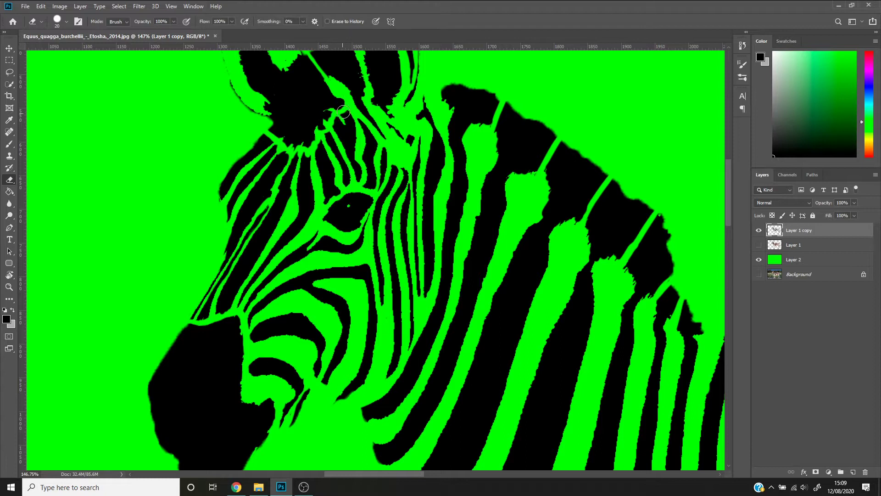
{"action": "scroll", "coordinate": [333, 138], "scroll_direction": "up", "scroll_amount": 2}
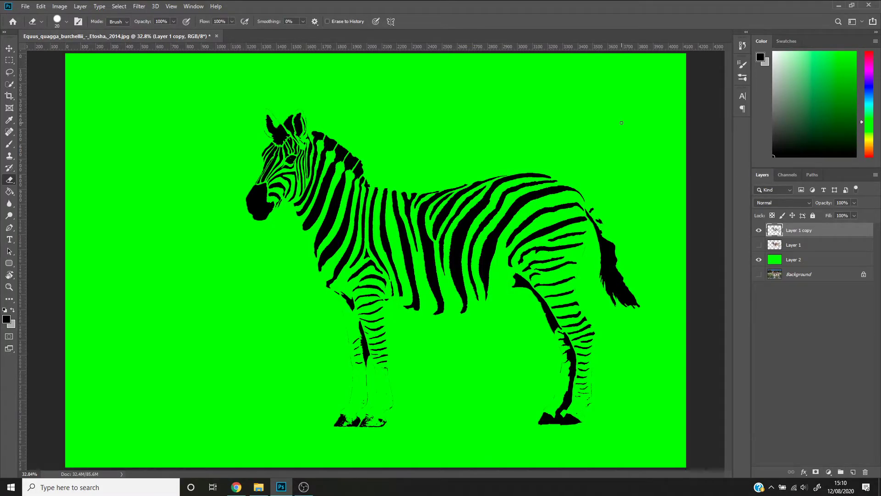
Step: Duplicate the stripes layer and select only the black stripes by inverting a background selection
{"action": "right_click", "coordinate": [759, 230]}
{"action": "key", "text": "Escape"}
{"action": "key", "text": "ctrl"}
{"action": "key", "text": "ctrl+j"}
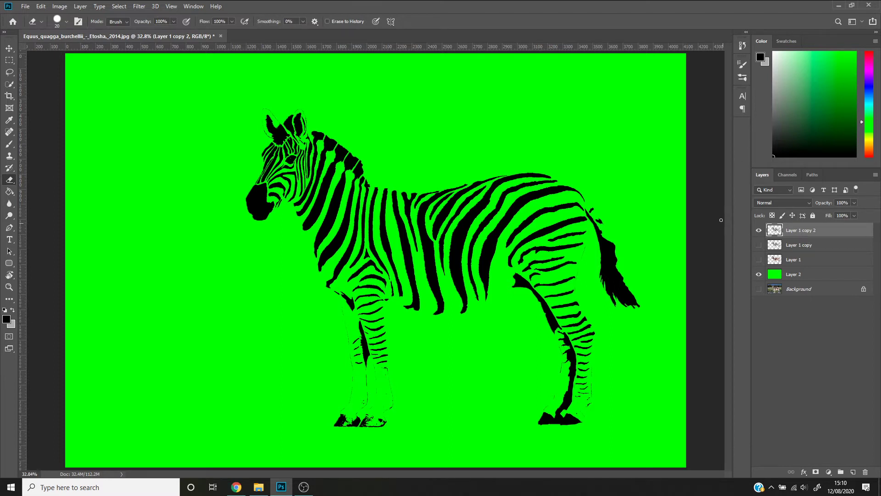
{"action": "key", "text": "w"}
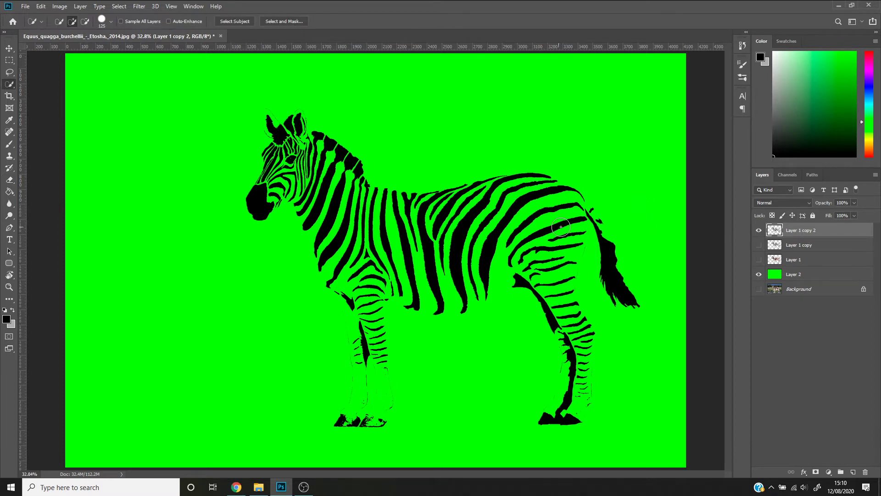
{"action": "key", "text": "bracketright"}
{"action": "key", "text": "bracketright"}
{"action": "key", "text": "bracketright"}
{"action": "key", "text": "bracketright"}
{"action": "key", "text": "bracketright"}
{"action": "key", "text": "bracketright"}
{"action": "key", "text": "bracketright"}
{"action": "key", "text": "bracketright"}
{"action": "mouse_move", "coordinate": [563, 227]}
{"action": "left_mouse_down"}
{"action": "mouse_move", "coordinate": [595, 253]}
{"action": "mouse_move", "coordinate": [599, 276]}
{"action": "mouse_move", "coordinate": [598, 229]}
{"action": "mouse_move", "coordinate": [597, 274]}
{"action": "mouse_move", "coordinate": [566, 322]}
{"action": "mouse_move", "coordinate": [532, 338]}
{"action": "mouse_move", "coordinate": [473, 241]}
{"action": "mouse_move", "coordinate": [408, 173]}
{"action": "mouse_move", "coordinate": [352, 186]}
{"action": "mouse_move", "coordinate": [298, 130]}
{"action": "mouse_move", "coordinate": [256, 419]}
{"action": "mouse_move", "coordinate": [328, 371]}
{"action": "mouse_move", "coordinate": [428, 409]}
{"action": "mouse_move", "coordinate": [543, 406]}
{"action": "left_mouse_up"}
{"action": "key", "text": "ctrl+shift+i"}
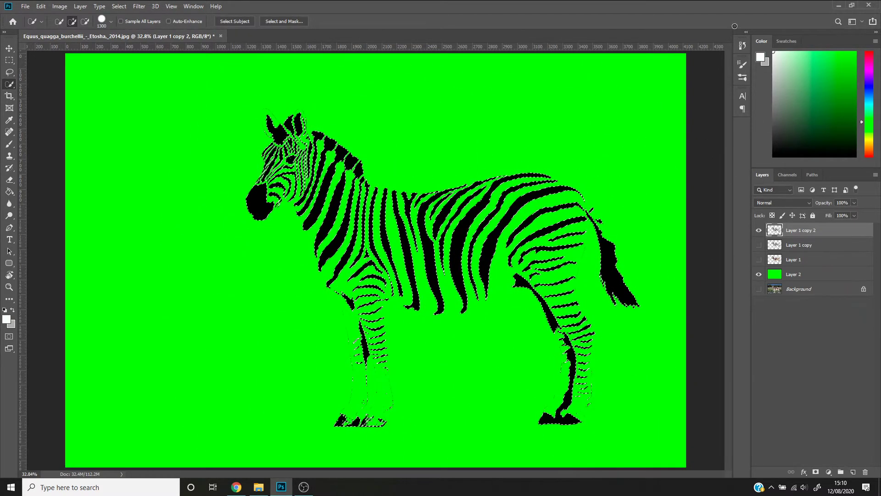
Step: Paint the selected stripes white with a size-900 brush, deselect, and select Layer 2
{"action": "key", "text": "b"}
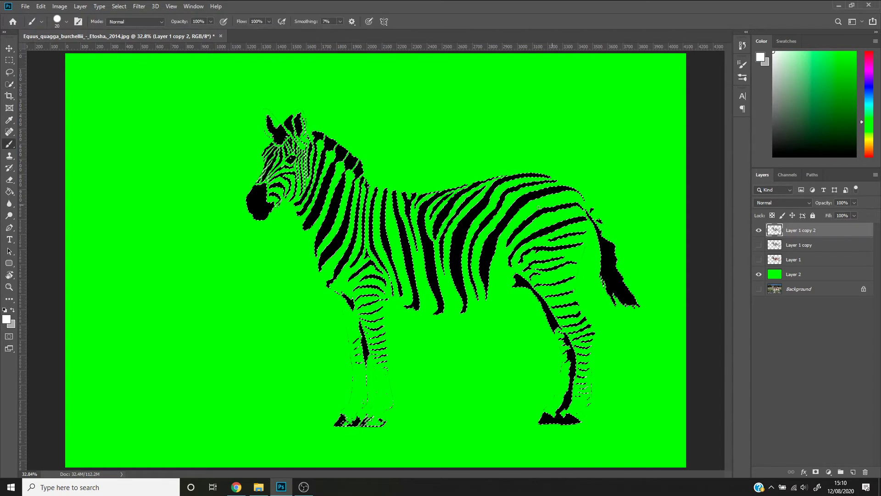
{"action": "key", "text": "bracketright"}
{"action": "key", "text": "bracketright"}
{"action": "key", "text": "bracketright"}
{"action": "key", "text": "bracketright"}
{"action": "key", "text": "bracketright"}
{"action": "key", "text": "bracketright"}
{"action": "key", "text": "bracketright"}
{"action": "key", "text": "bracketright"}
{"action": "key", "text": "bracketright"}
{"action": "key", "text": "bracketright"}
{"action": "key", "text": "bracketright"}
{"action": "key", "text": "bracketright"}
{"action": "key", "text": "bracketright"}
{"action": "key", "text": "bracketright"}
{"action": "key", "text": "bracketright"}
{"action": "key", "text": "bracketright"}
{"action": "key", "text": "bracketright"}
{"action": "key", "text": "bracketright"}
{"action": "key", "text": "bracketright"}
{"action": "key", "text": "bracketright"}
{"action": "left_click", "coordinate": [608, 243]}
{"action": "mouse_move", "coordinate": [609, 389]}
{"action": "left_mouse_down"}
{"action": "mouse_move", "coordinate": [578, 378]}
{"action": "mouse_move", "coordinate": [536, 314]}
{"action": "mouse_move", "coordinate": [508, 223]}
{"action": "mouse_move", "coordinate": [405, 223]}
{"action": "mouse_move", "coordinate": [395, 187]}
{"action": "mouse_move", "coordinate": [353, 214]}
{"action": "mouse_move", "coordinate": [334, 332]}
{"action": "mouse_move", "coordinate": [286, 303]}
{"action": "mouse_move", "coordinate": [246, 242]}
{"action": "mouse_move", "coordinate": [259, 176]}
{"action": "mouse_move", "coordinate": [245, 178]}
{"action": "mouse_move", "coordinate": [278, 165]}
{"action": "mouse_move", "coordinate": [237, 180]}
{"action": "mouse_move", "coordinate": [363, 400]}
{"action": "left_mouse_up"}
{"action": "key", "text": "ctrl+d"}
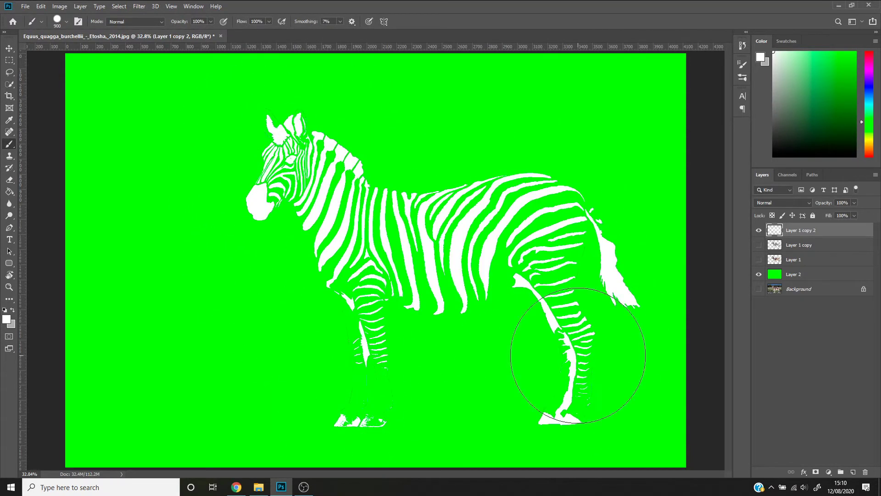
{"action": "left_click", "coordinate": [794, 275]}
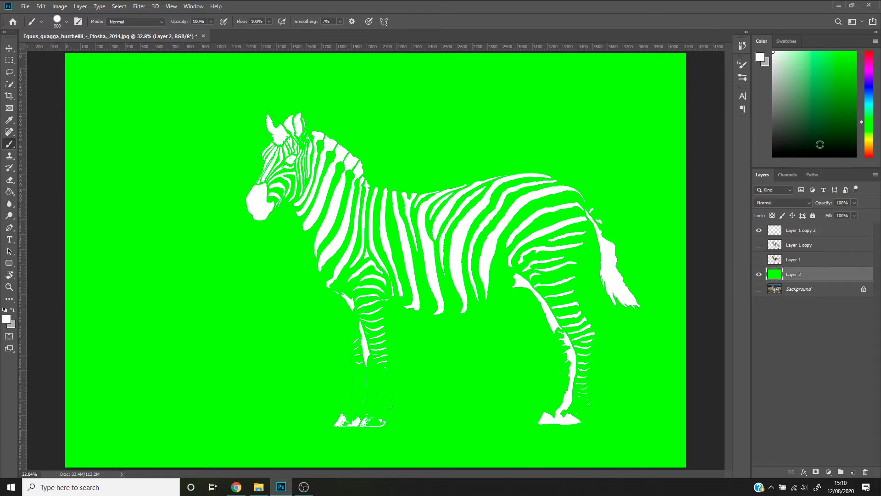
Step: Fill Layer 2 white and check the faint neck outline before fitting the image to view
{"action": "key", "text": "g"}
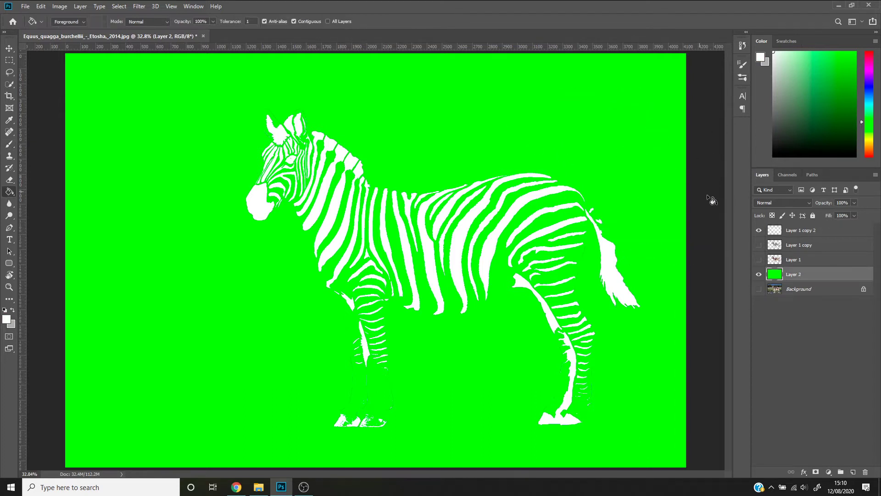
{"action": "key", "text": "alt+BackSpace"}
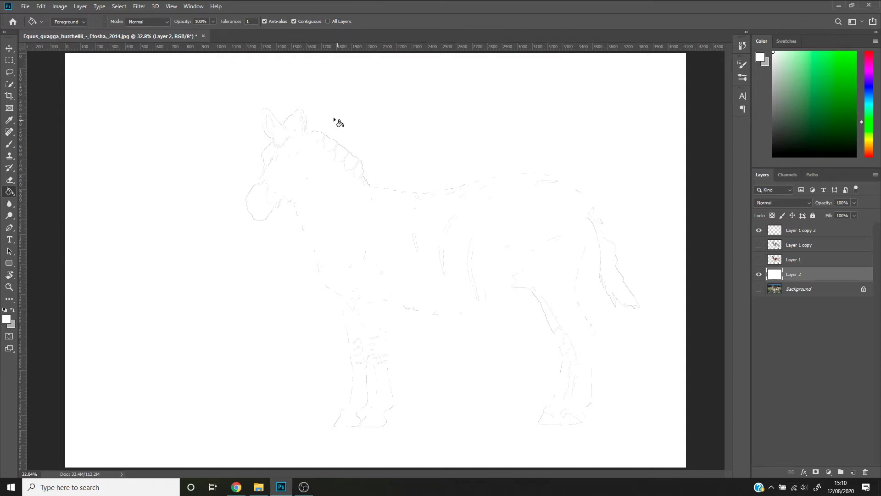
{"action": "key", "text": "z"}
{"action": "left_click_drag", "start_coordinate": [342, 142], "coordinate": [412, 227]}
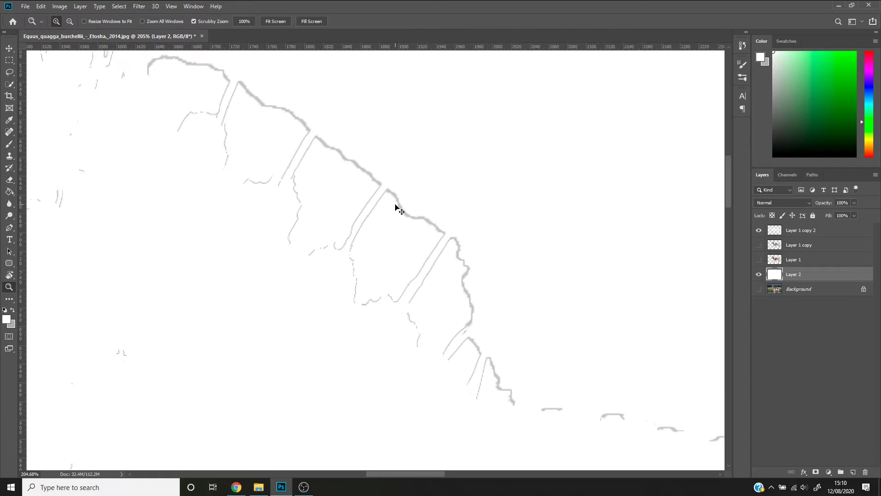
{"action": "key", "text": "ctrl+0"}
Step: Make Layer 1 copy 2 the active layer, keeping its name unchanged
{"action": "key", "text": "v"}
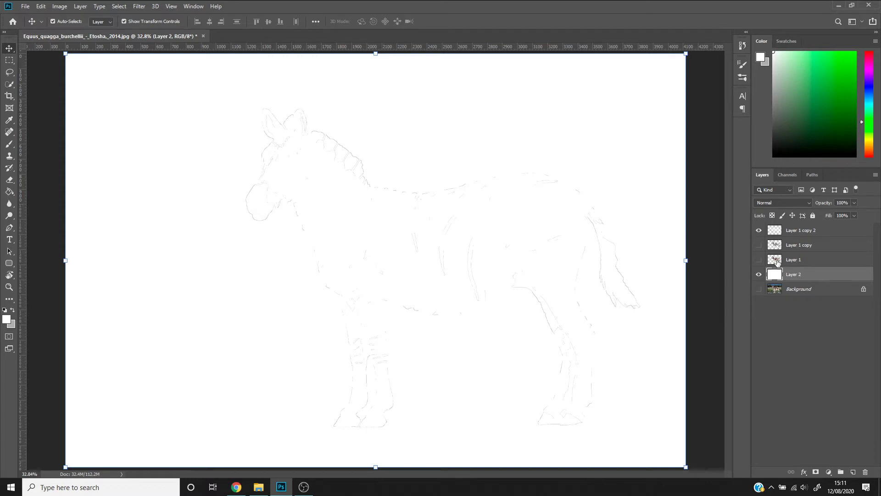
{"action": "left_click", "coordinate": [798, 230]}
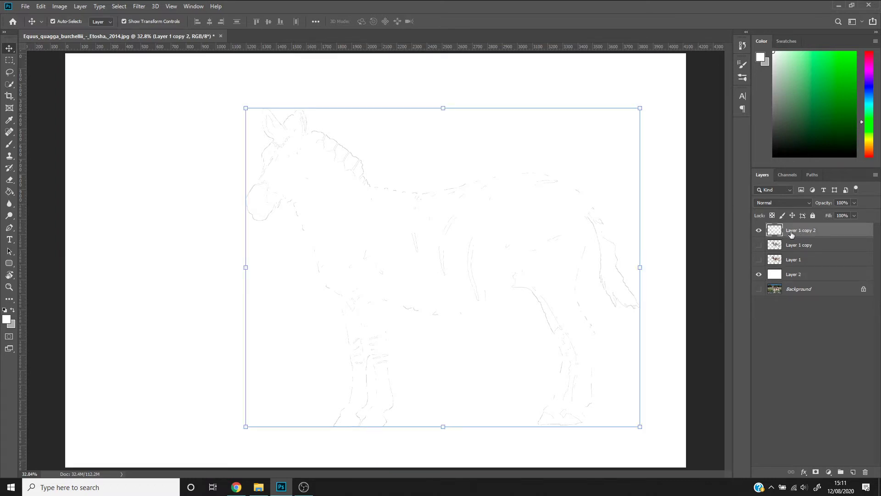
{"action": "double_click", "coordinate": [799, 231]}
{"action": "key", "text": "Return"}
Step: Enable an outside Stroke on Layer 1 copy 2, initially with Lighten blend at 21 px
{"action": "double_click", "coordinate": [771, 231]}
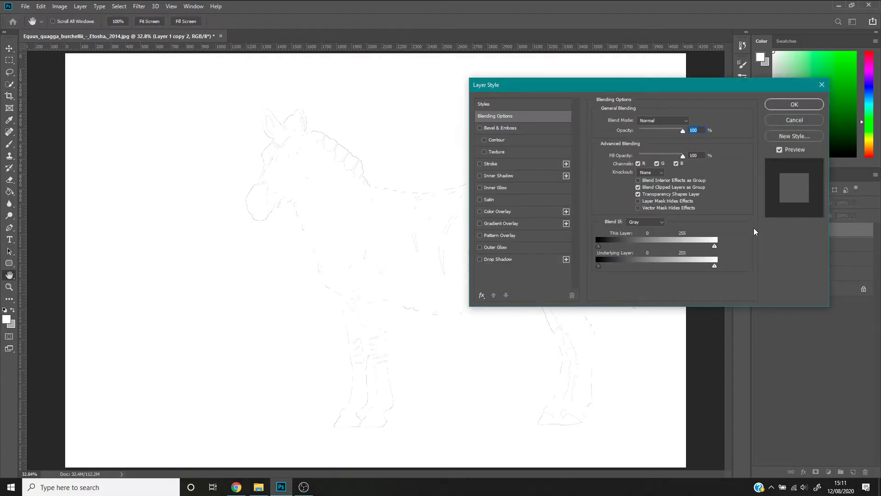
{"action": "left_click_drag", "start_coordinate": [617, 92], "coordinate": [618, 84]}
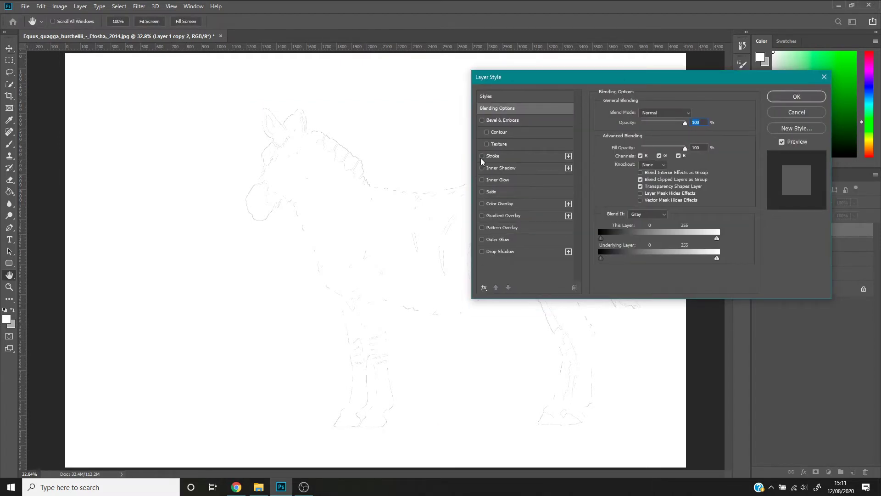
{"action": "left_click", "coordinate": [482, 156]}
{"action": "left_click", "coordinate": [507, 157]}
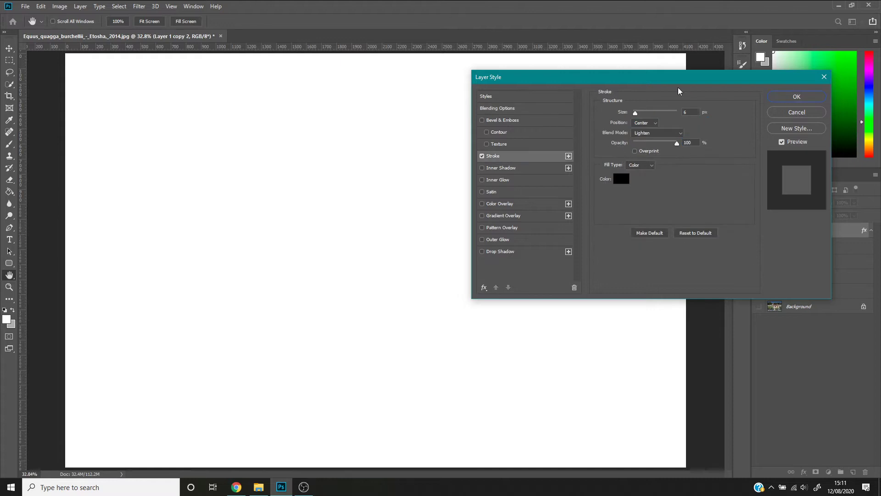
{"action": "left_click", "coordinate": [653, 123]}
{"action": "left_click", "coordinate": [654, 133]}
{"action": "left_click", "coordinate": [659, 132]}
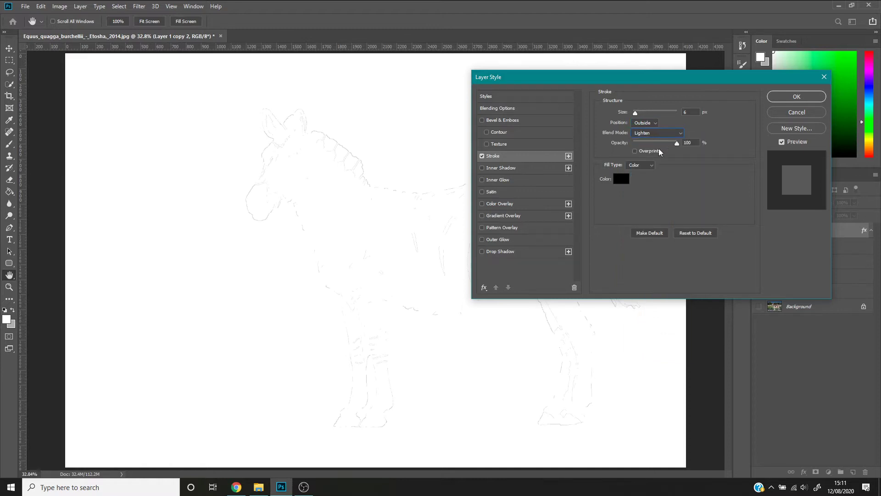
{"action": "left_click_drag", "start_coordinate": [635, 114], "coordinate": [639, 112]}
Step: Finalize the stroke as solid black colour, Normal blend mode, 6 px, and apply it
{"action": "left_click", "coordinate": [647, 165]}
{"action": "left_click", "coordinate": [646, 163]}
{"action": "left_click", "coordinate": [670, 133]}
{"action": "left_click", "coordinate": [656, 144]}
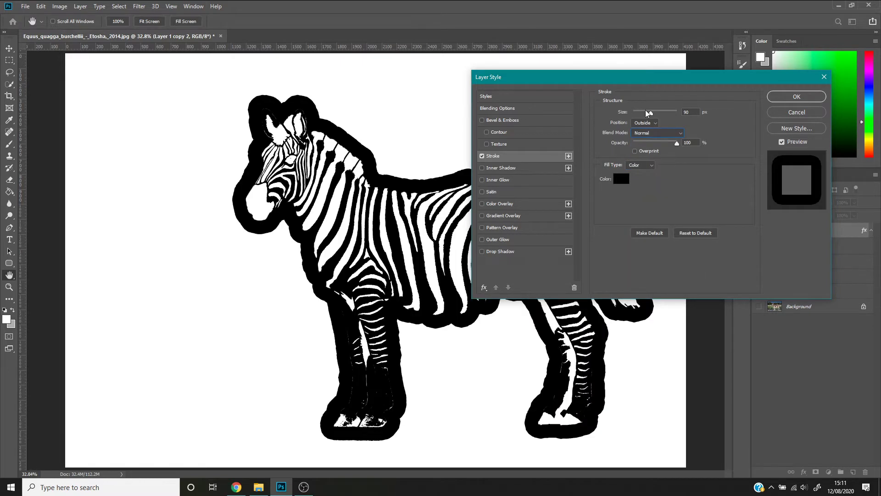
{"action": "left_click_drag", "start_coordinate": [642, 113], "coordinate": [637, 110]}
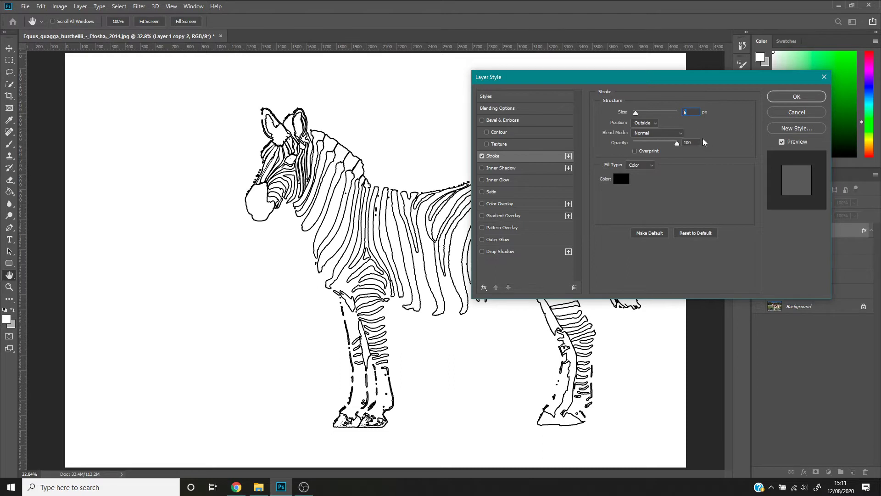
{"action": "key", "text": "Return"}
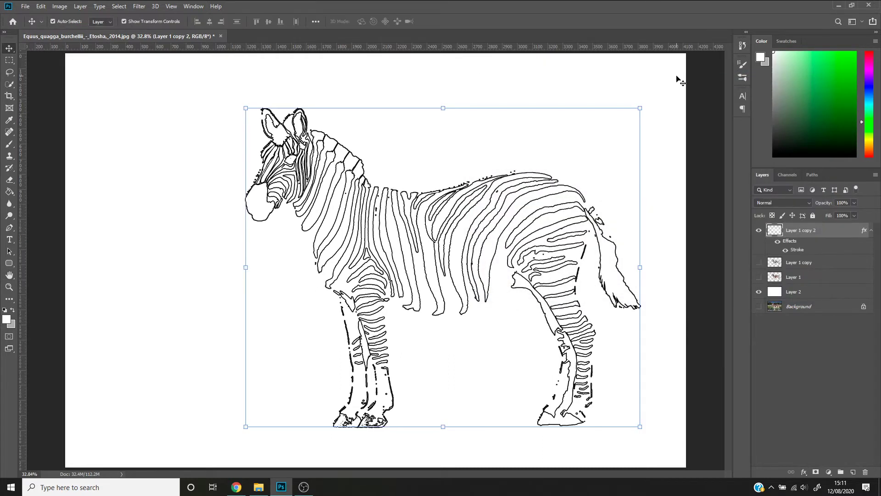
Step: Zoom in on the neck and erase the stray black dots and blobs between the stripes
{"action": "key", "text": "z"}
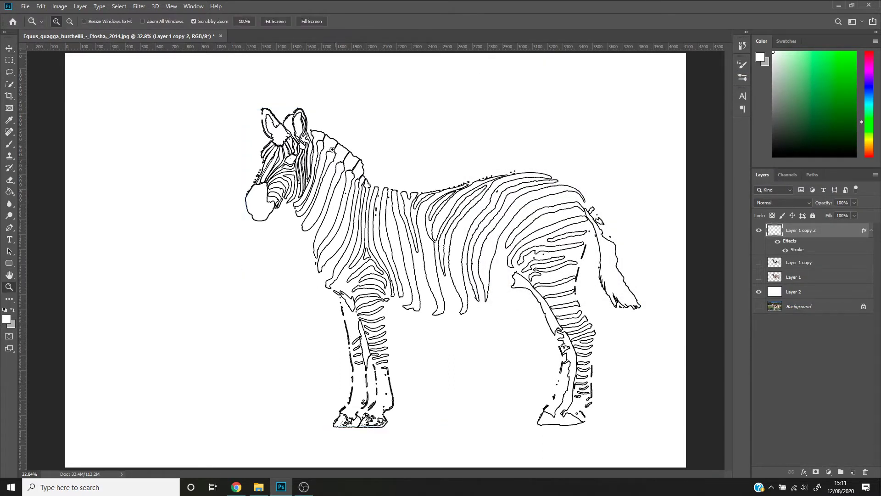
{"action": "left_click_drag", "start_coordinate": [333, 150], "coordinate": [484, 147]}
{"action": "left_click_drag", "start_coordinate": [444, 264], "coordinate": [541, 155]}
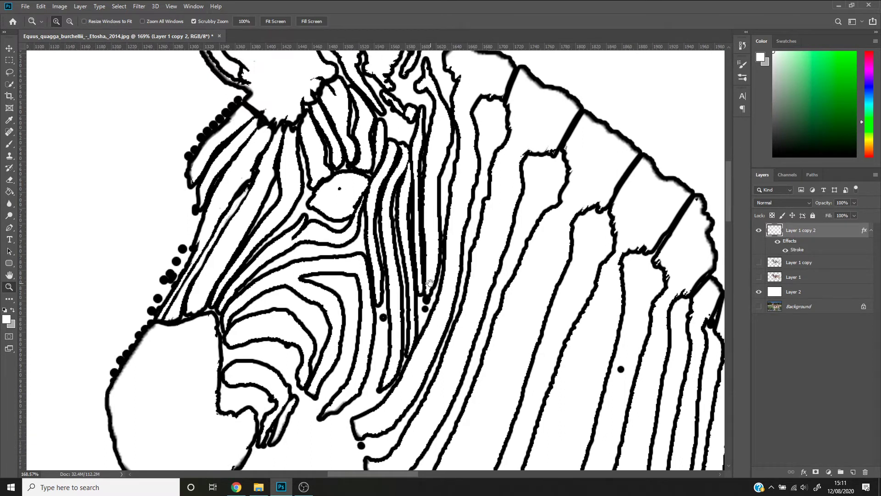
{"action": "left_click_drag", "start_coordinate": [429, 282], "coordinate": [542, 79]}
{"action": "mouse_move", "coordinate": [610, 256]}
{"action": "left_mouse_down"}
{"action": "mouse_move", "coordinate": [576, 240]}
{"action": "mouse_move", "coordinate": [573, 177]}
{"action": "mouse_move", "coordinate": [555, 205]}
{"action": "left_mouse_up"}
{"action": "key", "text": "e"}
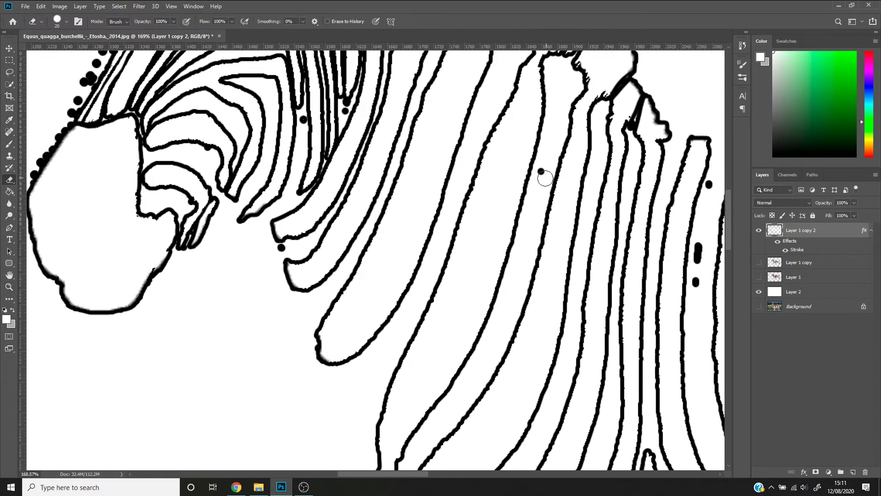
{"action": "scroll", "coordinate": [544, 179], "scroll_direction": "down", "scroll_amount": 2}
{"action": "scroll", "coordinate": [543, 180], "scroll_direction": "right", "scroll_amount": 3}
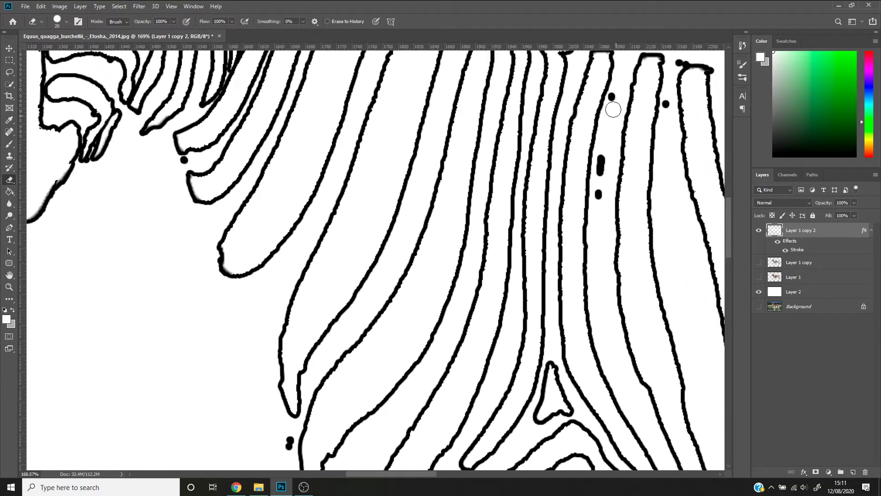
{"action": "left_click", "coordinate": [612, 97]}
{"action": "mouse_move", "coordinate": [600, 159]}
{"action": "left_mouse_down"}
{"action": "mouse_move", "coordinate": [598, 193]}
{"action": "mouse_move", "coordinate": [600, 170]}
{"action": "left_mouse_up"}
{"action": "left_click", "coordinate": [665, 105]}
{"action": "mouse_move", "coordinate": [567, 268]}
{"action": "left_mouse_down"}
{"action": "mouse_move", "coordinate": [581, 268]}
{"action": "mouse_move", "coordinate": [606, 153]}
{"action": "left_mouse_up"}
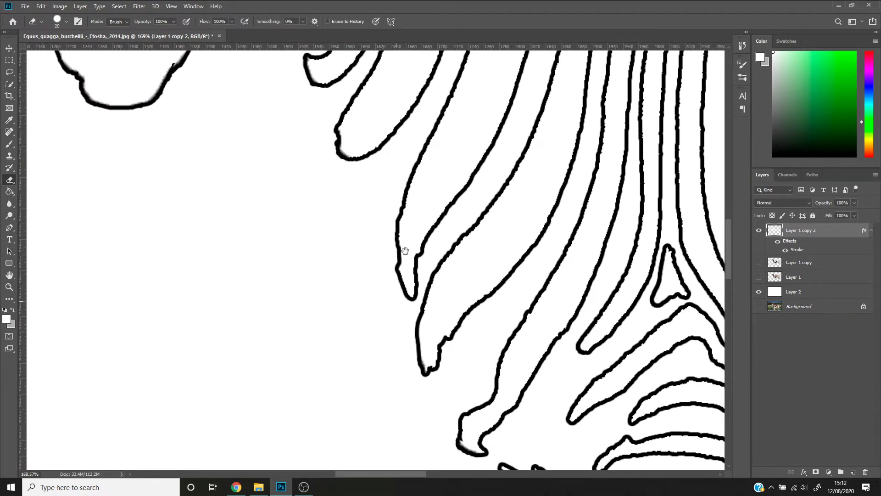
{"action": "left_click_drag", "start_coordinate": [426, 180], "coordinate": [477, 222]}
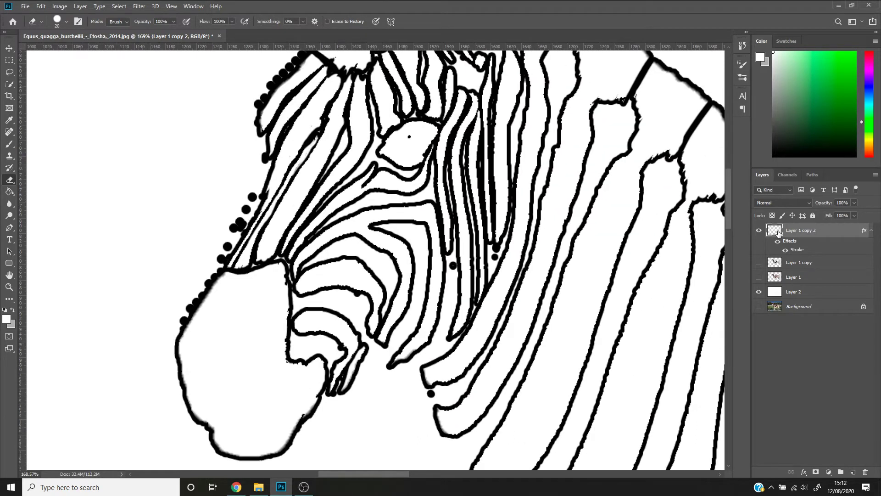
Step: Reduce the outline layer's stroke size to 3 px
{"action": "key", "text": "h"}
{"action": "double_click", "coordinate": [775, 230]}
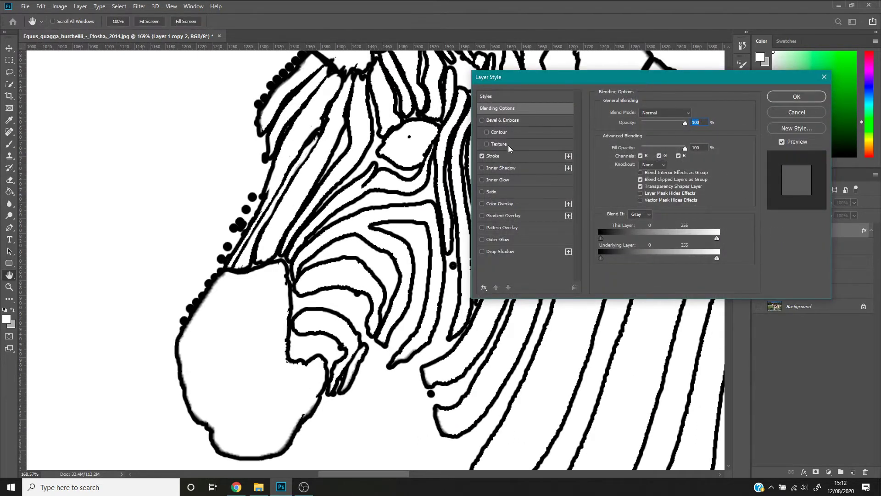
{"action": "left_click", "coordinate": [508, 156]}
{"action": "double_click", "coordinate": [691, 115]}
{"action": "type", "text": "3"}
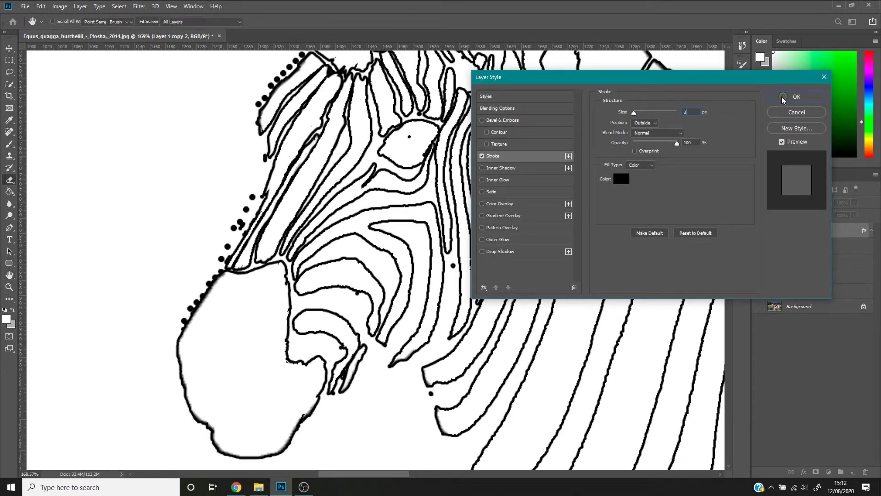
{"action": "left_click", "coordinate": [781, 97]}
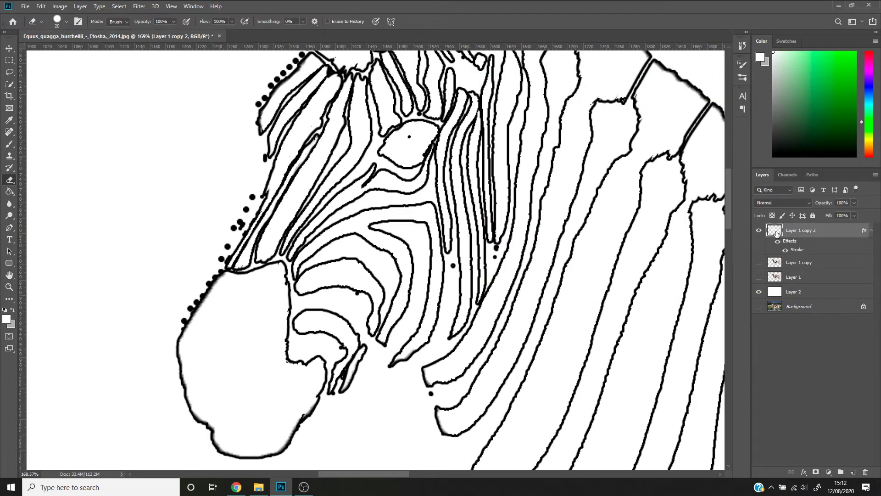
Step: Thin the stroke further to 2 px
{"action": "double_click", "coordinate": [776, 231]}
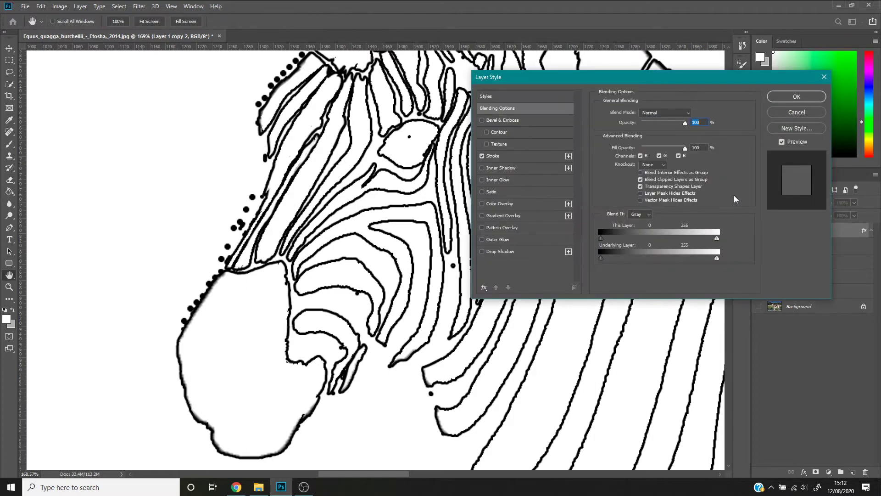
{"action": "left_click", "coordinate": [508, 156]}
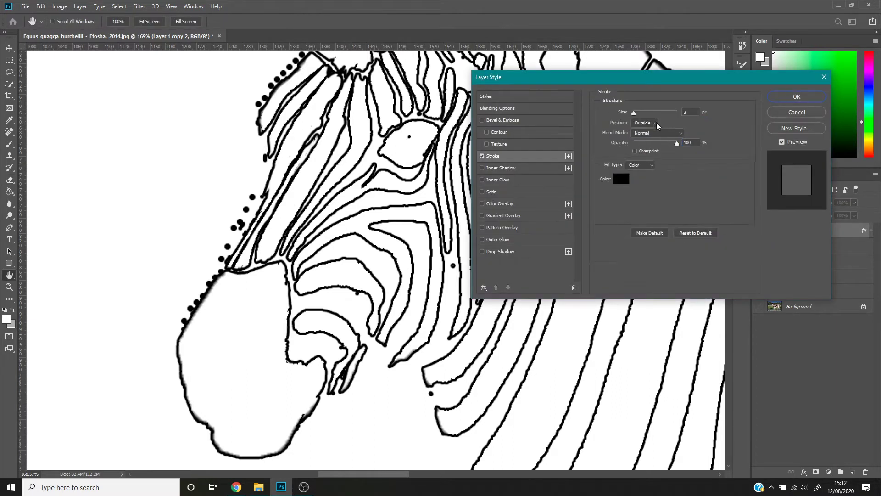
{"action": "left_click", "coordinate": [688, 112]}
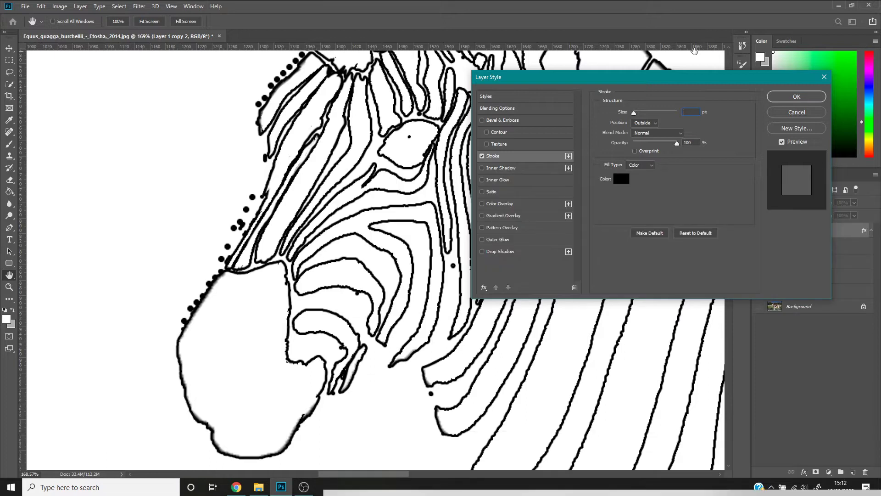
{"action": "type", "text": "2"}
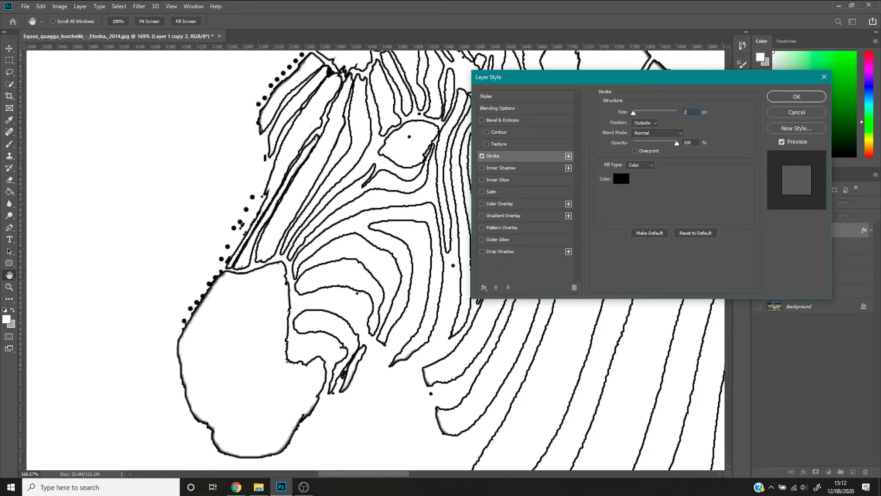
{"action": "left_click", "coordinate": [796, 97]}
Step: Toggle the outline layer Layer 1 copy 2 off and on to compare it with the solid zebra
{"action": "key", "text": "e"}
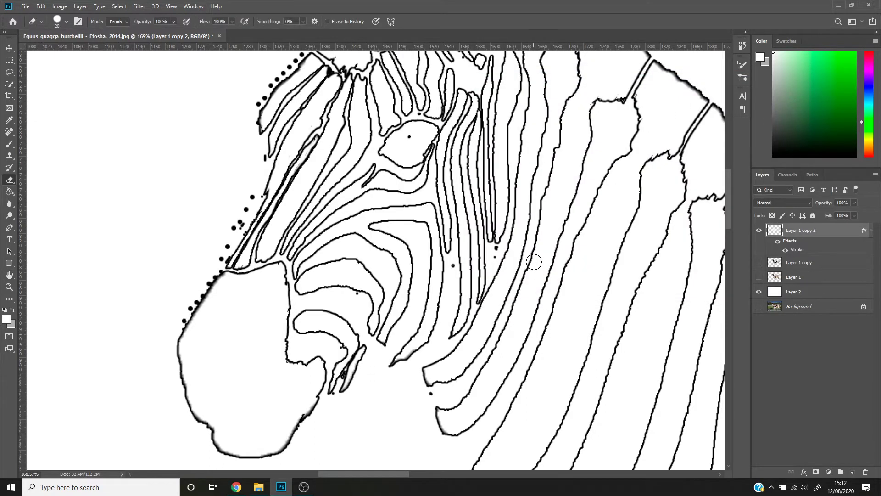
{"action": "scroll", "coordinate": [542, 211], "scroll_direction": "up", "scroll_amount": 1}
{"action": "left_click_drag", "start_coordinate": [537, 204], "coordinate": [535, 215]}
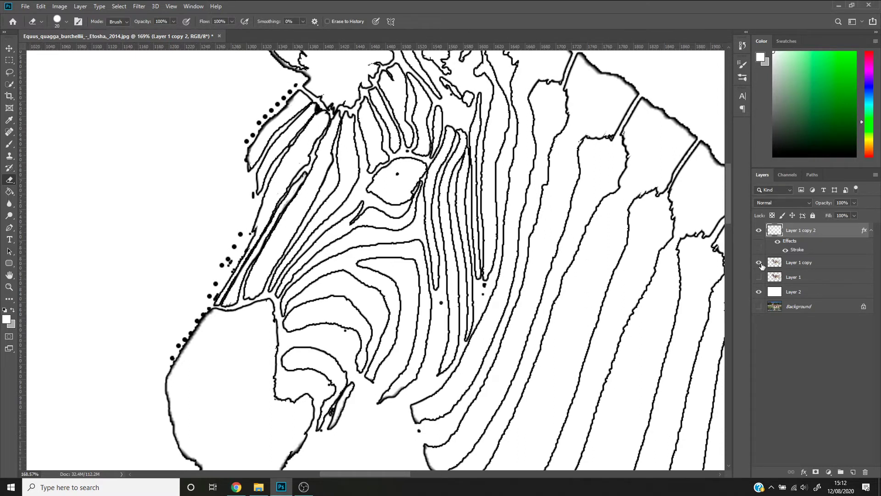
{"action": "left_click", "coordinate": [760, 229]}
{"action": "left_click", "coordinate": [759, 230]}
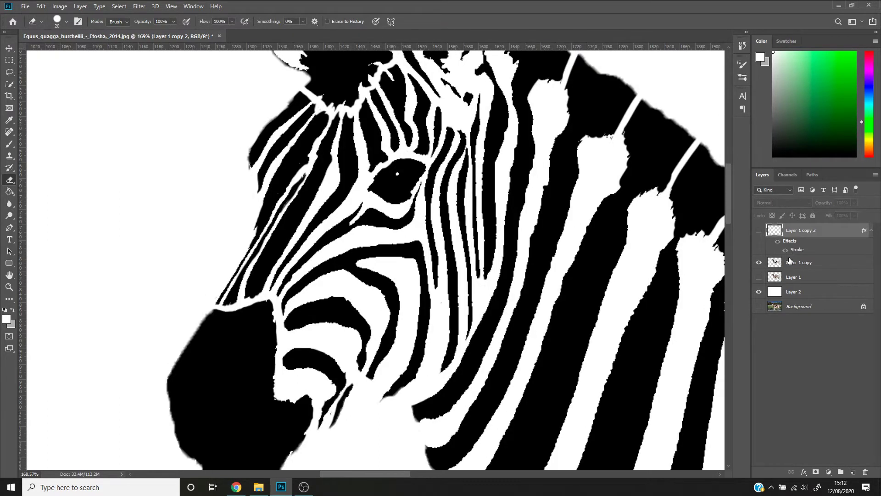
{"action": "left_click", "coordinate": [759, 230]}
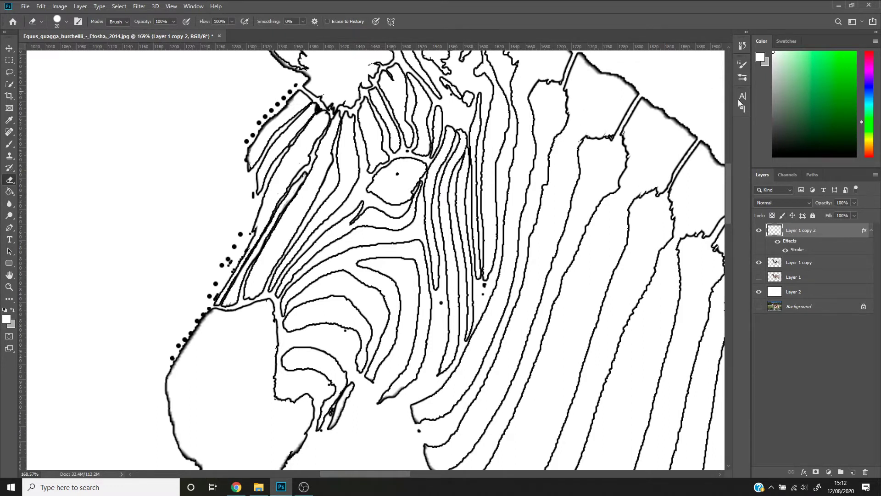
Step: Set up a black brush at size 20 and compare the outline layer again
{"action": "key", "text": "d"}
{"action": "key", "text": "b"}
{"action": "key", "text": "bracketleft"}
{"action": "key", "text": "bracketleft"}
{"action": "key", "text": "bracketleft"}
{"action": "key", "text": "bracketleft"}
{"action": "key", "text": "bracketleft"}
{"action": "key", "text": "bracketleft"}
{"action": "key", "text": "bracketleft"}
{"action": "key", "text": "bracketleft"}
{"action": "key", "text": "bracketleft"}
{"action": "key", "text": "bracketleft"}
{"action": "key", "text": "bracketleft"}
{"action": "key", "text": "bracketleft"}
{"action": "key", "text": "bracketleft"}
{"action": "key", "text": "bracketleft"}
{"action": "key", "text": "bracketleft"}
{"action": "key", "text": "bracketleft"}
{"action": "key", "text": "bracketleft"}
{"action": "key", "text": "bracketleft"}
{"action": "key", "text": "bracketleft"}
{"action": "key", "text": "bracketleft"}
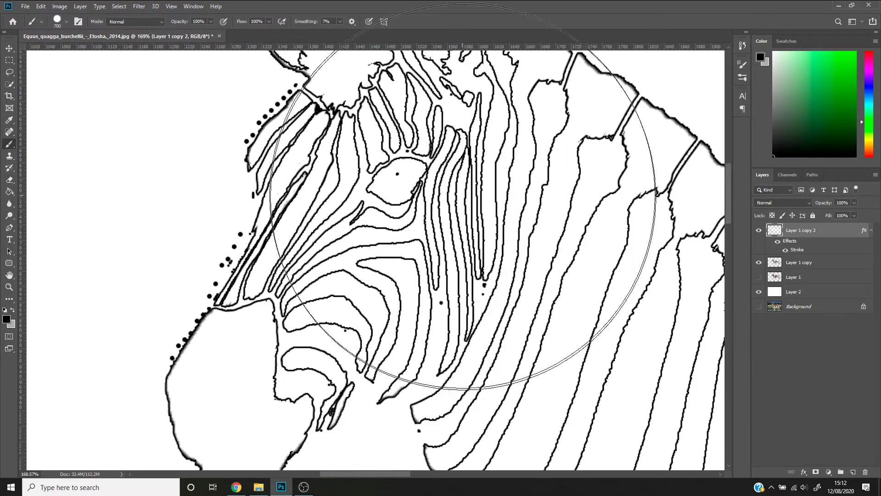
{"action": "key", "text": "bracketleft"}
{"action": "key", "text": "bracketleft"}
{"action": "key", "text": "bracketleft"}
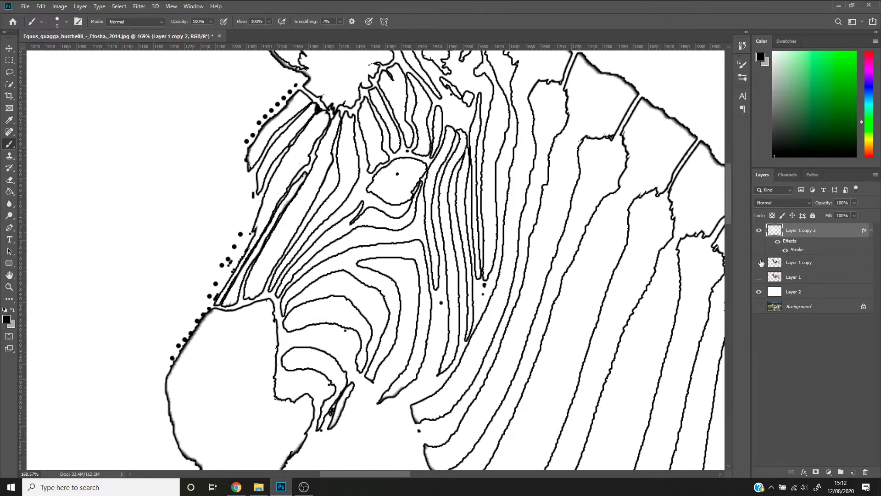
{"action": "left_click", "coordinate": [759, 231]}
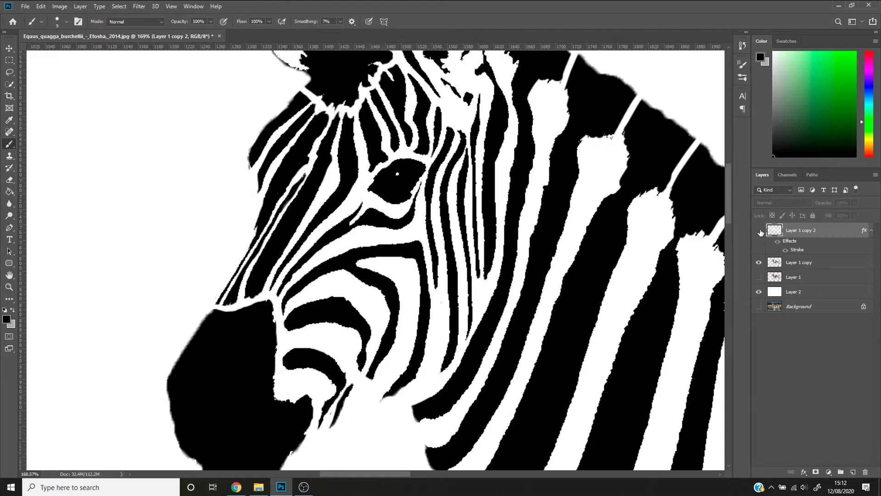
{"action": "left_click", "coordinate": [759, 231]}
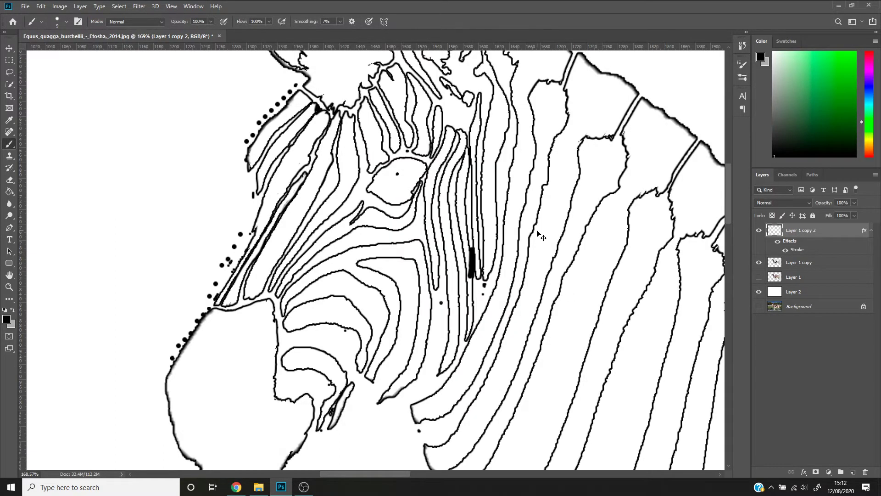
Step: Test black strokes down a stripe, undo them, and hide Layer 1 copy 2
{"action": "key", "text": "ctrl+z"}
{"action": "mouse_move", "coordinate": [470, 159]}
{"action": "left_mouse_down"}
{"action": "mouse_move", "coordinate": [461, 204]}
{"action": "mouse_move", "coordinate": [467, 221]}
{"action": "left_mouse_up"}
{"action": "left_click_drag", "start_coordinate": [472, 174], "coordinate": [464, 248]}
{"action": "key", "text": "ctrl+z"}
{"action": "key", "text": "ctrl+z"}
{"action": "left_click", "coordinate": [759, 230]}
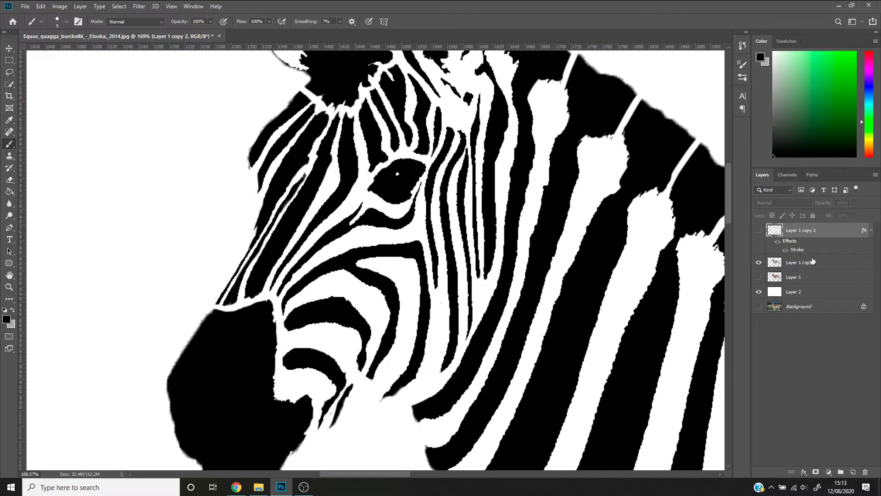
Step: On Layer 1 copy, fill the white gap near the eye black and erase thin lines below the eye and along the muzzle
{"action": "left_click", "coordinate": [799, 266]}
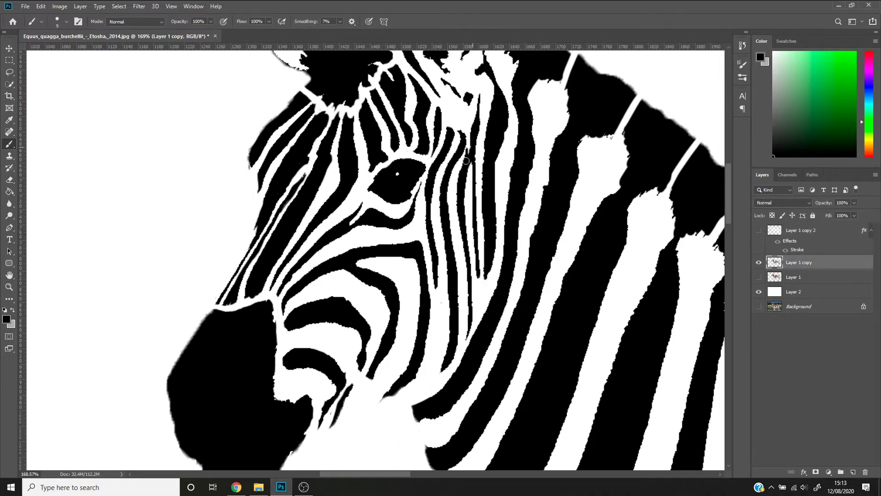
{"action": "mouse_move", "coordinate": [467, 182]}
{"action": "left_mouse_down"}
{"action": "mouse_move", "coordinate": [469, 230]}
{"action": "mouse_move", "coordinate": [471, 172]}
{"action": "mouse_move", "coordinate": [467, 221]}
{"action": "left_mouse_up"}
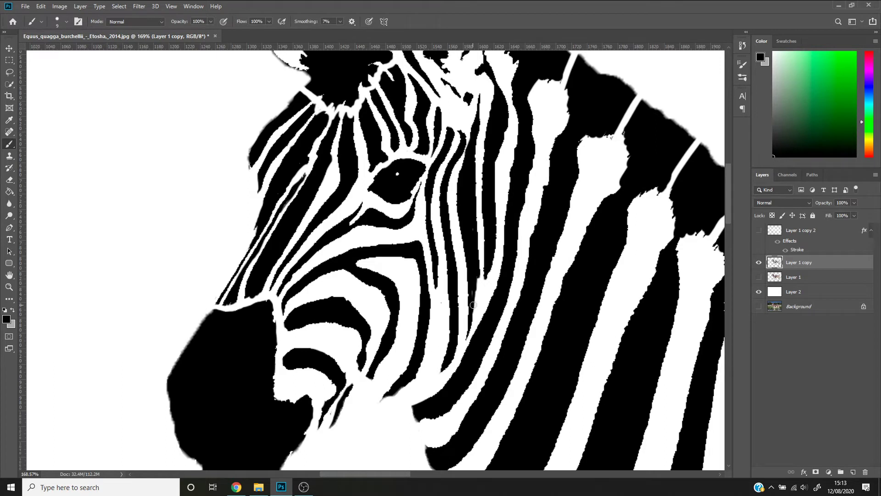
{"action": "key", "text": "e"}
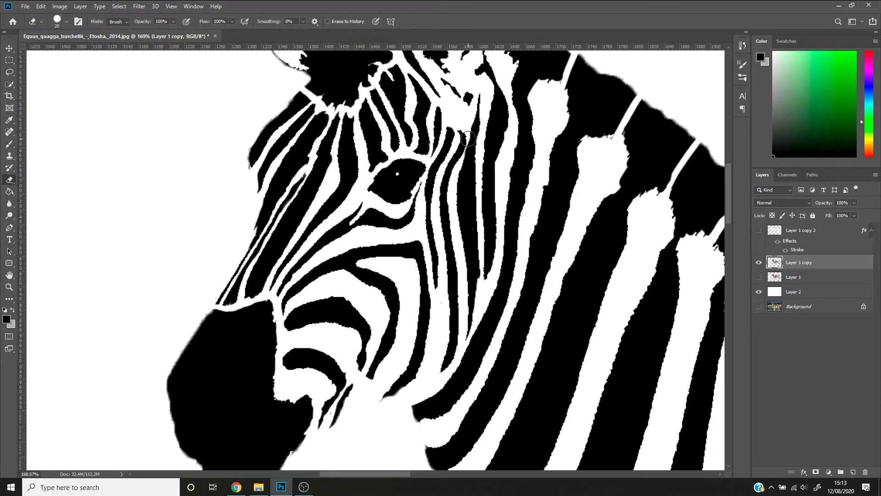
{"action": "mouse_move", "coordinate": [467, 137]}
{"action": "left_mouse_down"}
{"action": "mouse_move", "coordinate": [458, 166]}
{"action": "mouse_move", "coordinate": [460, 135]}
{"action": "left_mouse_up"}
{"action": "left_click_drag", "start_coordinate": [413, 203], "coordinate": [424, 183]}
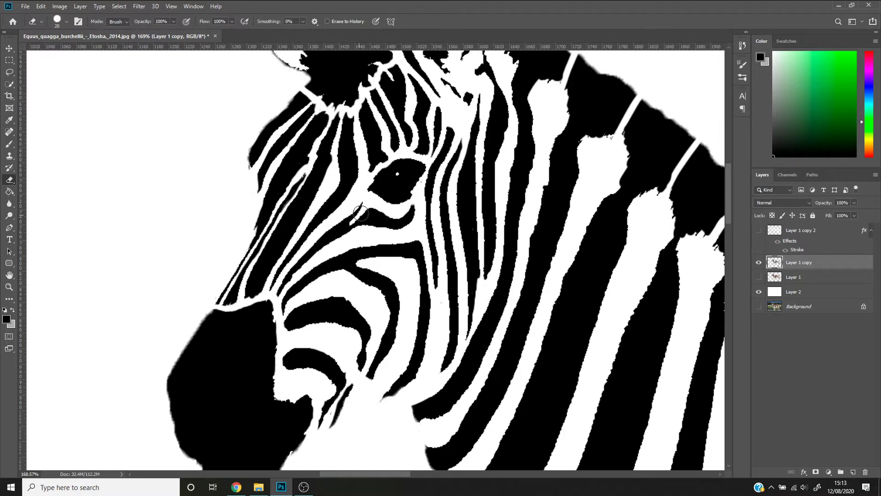
{"action": "left_click_drag", "start_coordinate": [365, 204], "coordinate": [351, 230]}
{"action": "mouse_move", "coordinate": [305, 176]}
{"action": "left_mouse_down"}
{"action": "mouse_move", "coordinate": [250, 261]}
{"action": "mouse_move", "coordinate": [265, 235]}
{"action": "mouse_move", "coordinate": [248, 254]}
{"action": "mouse_move", "coordinate": [226, 305]}
{"action": "mouse_move", "coordinate": [242, 282]}
{"action": "left_mouse_up"}
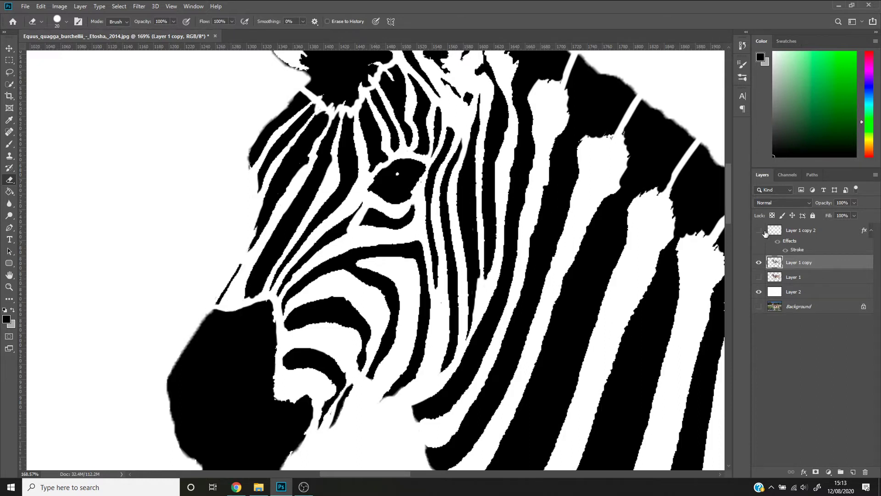
{"action": "key", "text": "ctrl+z"}
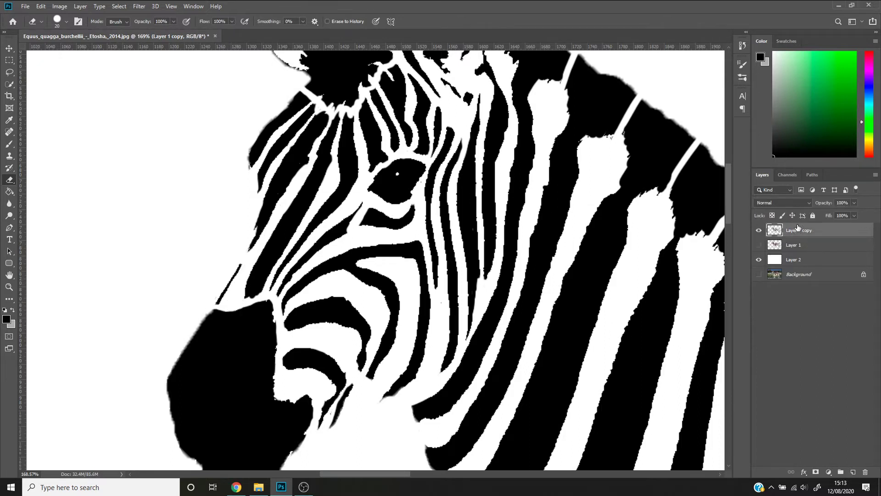
{"action": "key", "text": "ctrl+j"}
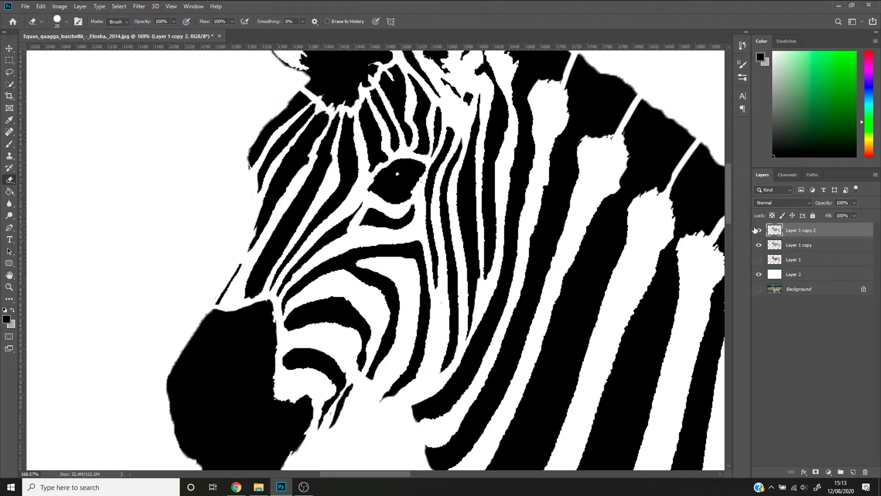
{"action": "left_click", "coordinate": [759, 245]}
{"action": "key", "text": "ctrl+0"}
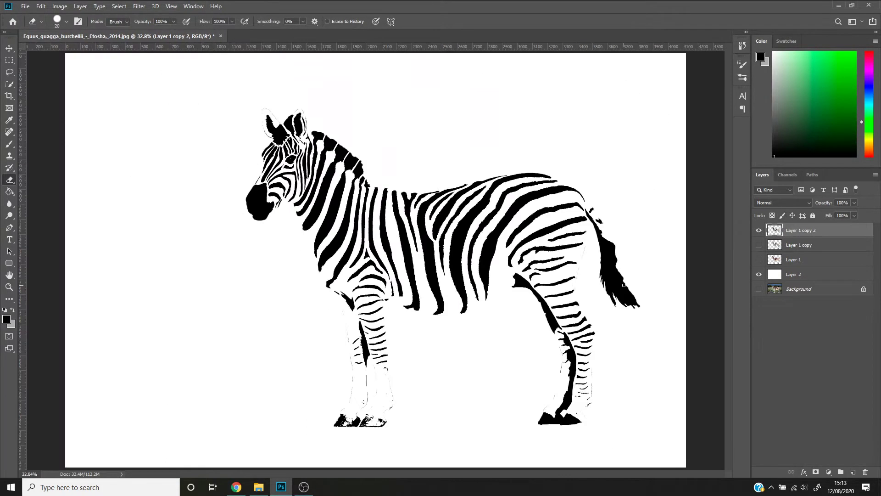
{"action": "key", "text": "w"}
{"action": "mouse_move", "coordinate": [580, 207]}
{"action": "left_mouse_down"}
{"action": "mouse_move", "coordinate": [585, 357]}
{"action": "mouse_move", "coordinate": [483, 321]}
{"action": "mouse_move", "coordinate": [388, 328]}
{"action": "mouse_move", "coordinate": [298, 309]}
{"action": "mouse_move", "coordinate": [353, 424]}
{"action": "mouse_move", "coordinate": [501, 309]}
{"action": "mouse_move", "coordinate": [574, 283]}
{"action": "mouse_move", "coordinate": [599, 331]}
{"action": "mouse_move", "coordinate": [482, 240]}
{"action": "mouse_move", "coordinate": [513, 217]}
{"action": "mouse_move", "coordinate": [596, 256]}
{"action": "mouse_move", "coordinate": [698, 265]}
{"action": "left_mouse_up"}
{"action": "key", "text": "b"}
{"action": "left_click", "coordinate": [773, 52]}
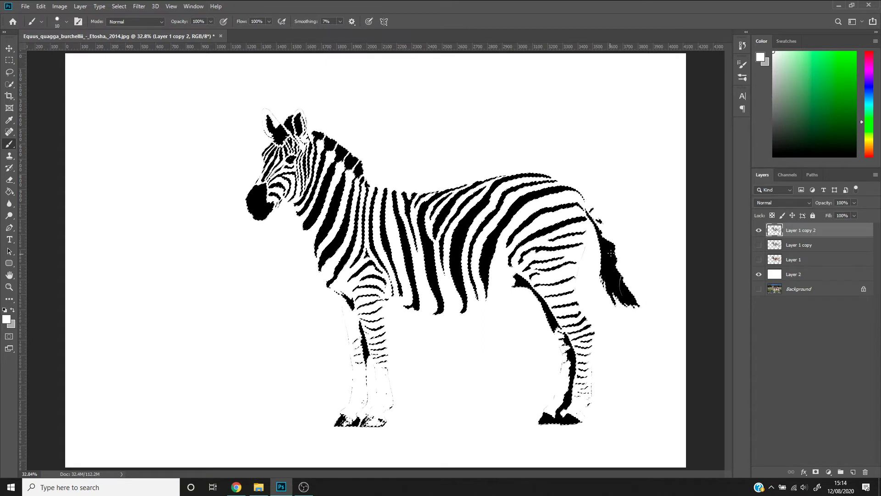
{"action": "key", "text": "bracketright"}
{"action": "key", "text": "bracketright"}
{"action": "key", "text": "bracketright"}
{"action": "key", "text": "bracketright"}
{"action": "key", "text": "bracketright"}
{"action": "key", "text": "bracketright"}
{"action": "key", "text": "bracketright"}
{"action": "key", "text": "bracketright"}
{"action": "key", "text": "bracketright"}
{"action": "key", "text": "bracketright"}
{"action": "key", "text": "bracketright"}
{"action": "key", "text": "bracketright"}
{"action": "key", "text": "bracketright"}
{"action": "key", "text": "bracketright"}
{"action": "key", "text": "bracketright"}
{"action": "key", "text": "bracketright"}
{"action": "key", "text": "bracketright"}
{"action": "key", "text": "bracketright"}
{"action": "key", "text": "bracketright"}
{"action": "key", "text": "bracketright"}
{"action": "mouse_move", "coordinate": [633, 319]}
{"action": "left_mouse_down"}
{"action": "mouse_move", "coordinate": [616, 314]}
{"action": "mouse_move", "coordinate": [609, 223]}
{"action": "mouse_move", "coordinate": [572, 330]}
{"action": "mouse_move", "coordinate": [545, 332]}
{"action": "mouse_move", "coordinate": [495, 176]}
{"action": "mouse_move", "coordinate": [454, 459]}
{"action": "mouse_move", "coordinate": [391, 233]}
{"action": "mouse_move", "coordinate": [339, 275]}
{"action": "mouse_move", "coordinate": [319, 342]}
{"action": "mouse_move", "coordinate": [275, 118]}
{"action": "left_mouse_up"}
{"action": "key", "text": "ctrl+d"}
{"action": "key", "text": "v"}
{"action": "double_click", "coordinate": [776, 233]}
{"action": "left_click", "coordinate": [482, 156]}
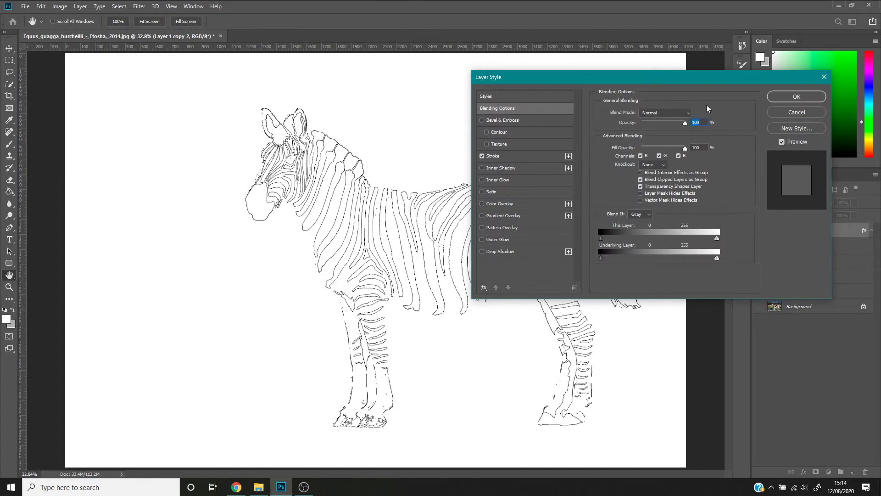
{"action": "left_click", "coordinate": [518, 158]}
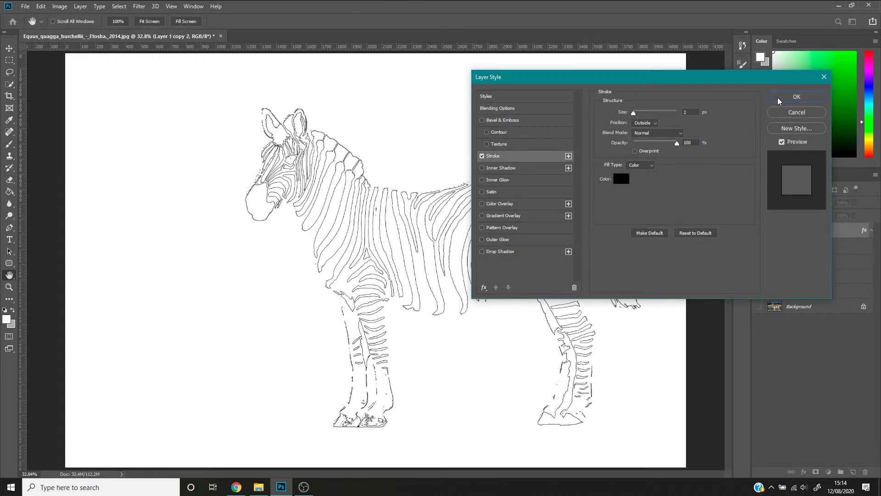
{"action": "left_click", "coordinate": [788, 93]}
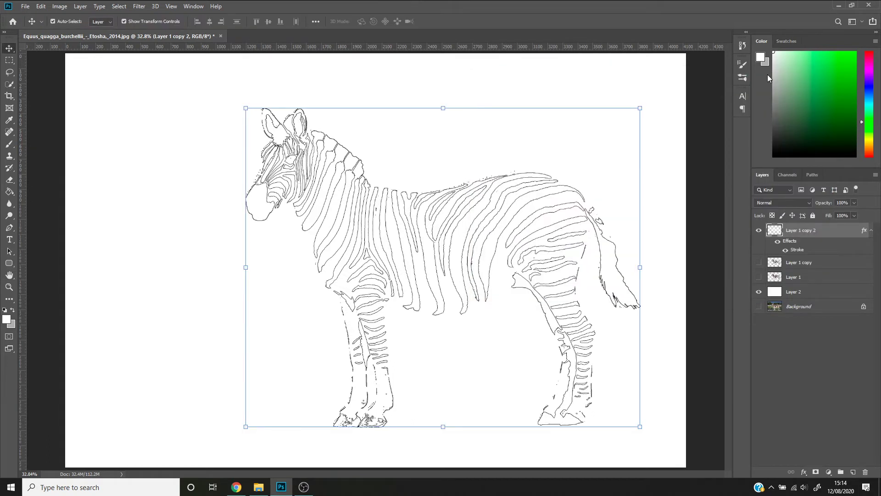
Step: Zoom in on the head and erase the stray dots along the muzzle
{"action": "key", "text": "z"}
{"action": "mouse_move", "coordinate": [264, 152]}
{"action": "left_mouse_down"}
{"action": "mouse_move", "coordinate": [326, 203]}
{"action": "mouse_move", "coordinate": [482, 255]}
{"action": "mouse_move", "coordinate": [561, 195]}
{"action": "left_mouse_up"}
{"action": "key", "text": "e"}
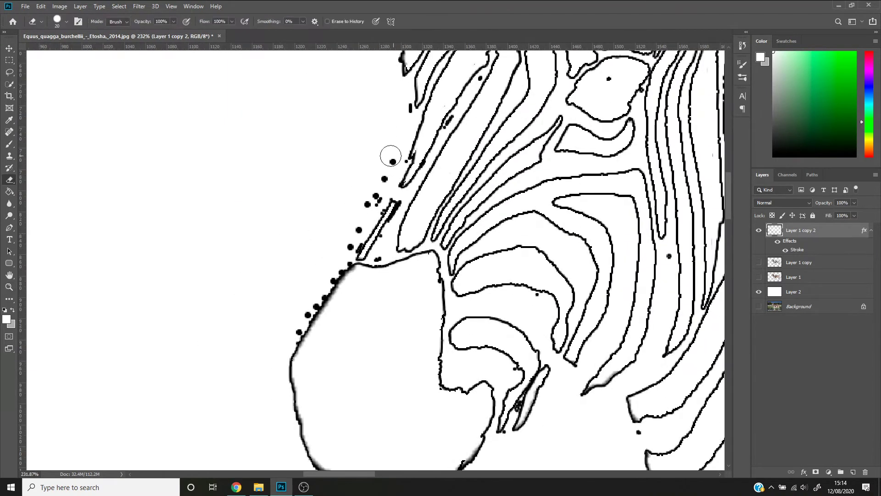
{"action": "left_click_drag", "start_coordinate": [392, 162], "coordinate": [296, 337]}
{"action": "left_click_drag", "start_coordinate": [359, 228], "coordinate": [469, 363]}
{"action": "mouse_move", "coordinate": [433, 157]}
{"action": "left_mouse_down"}
{"action": "mouse_move", "coordinate": [378, 220]}
{"action": "mouse_move", "coordinate": [358, 256]}
{"action": "left_mouse_up"}
Step: Remove the dot inside the eye with a small white brush, undoing a stray stroke
{"action": "left_click_drag", "start_coordinate": [637, 312], "coordinate": [506, 216]}
{"action": "left_click_drag", "start_coordinate": [447, 176], "coordinate": [452, 177]}
{"action": "key", "text": "ctrl+z"}
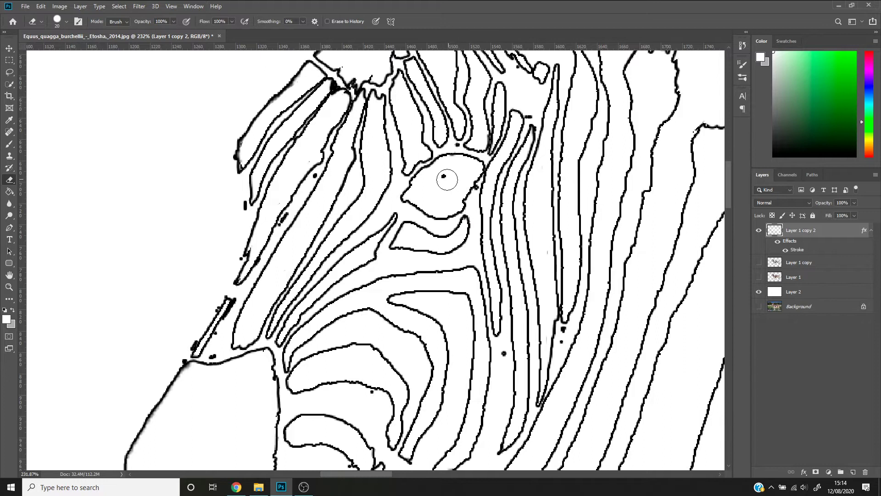
{"action": "key", "text": "b"}
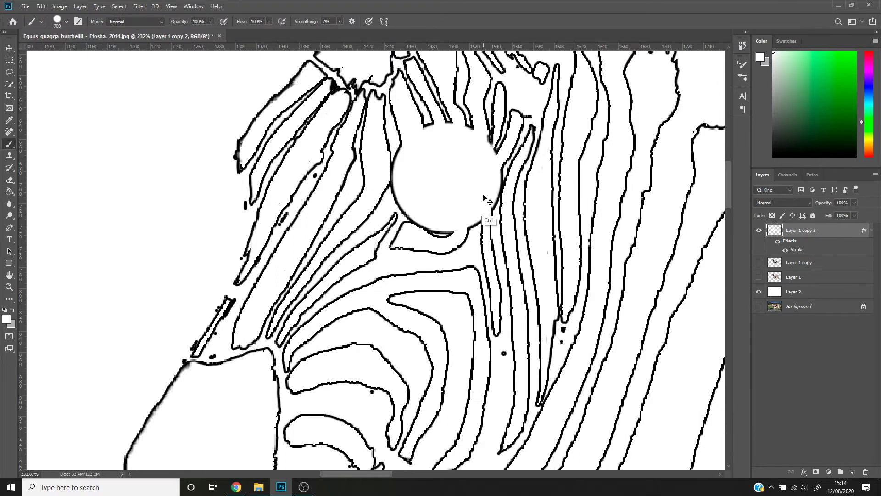
{"action": "key", "text": "bracketleft"}
{"action": "key", "text": "bracketleft"}
{"action": "key", "text": "bracketleft"}
{"action": "key", "text": "bracketleft"}
{"action": "key", "text": "bracketleft"}
{"action": "key", "text": "bracketleft"}
{"action": "key", "text": "bracketleft"}
{"action": "key", "text": "bracketleft"}
{"action": "key", "text": "bracketleft"}
{"action": "key", "text": "bracketleft"}
{"action": "key", "text": "bracketleft"}
{"action": "key", "text": "bracketleft"}
{"action": "key", "text": "bracketleft"}
{"action": "key", "text": "bracketleft"}
{"action": "key", "text": "bracketleft"}
{"action": "key", "text": "bracketleft"}
{"action": "key", "text": "bracketleft"}
{"action": "key", "text": "bracketleft"}
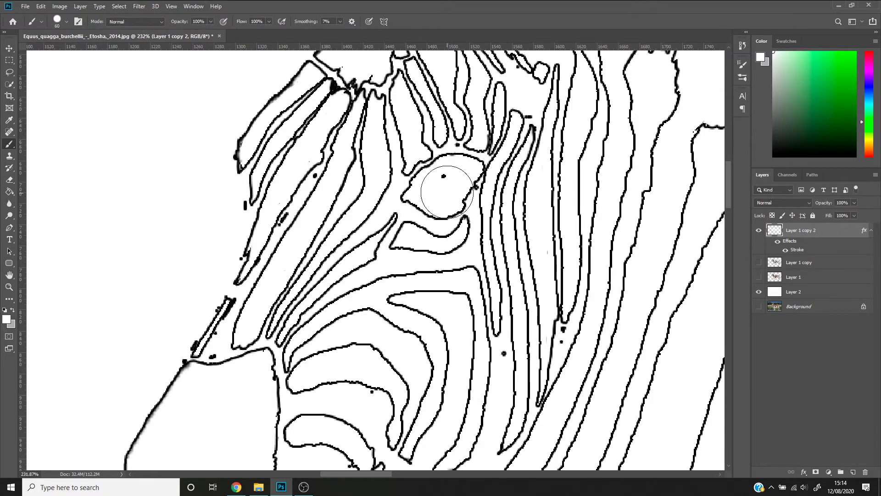
{"action": "left_click", "coordinate": [444, 187]}
{"action": "key", "text": "bracketleft"}
{"action": "key", "text": "bracketleft"}
{"action": "key", "text": "bracketleft"}
{"action": "left_click_drag", "start_coordinate": [320, 171], "coordinate": [283, 222]}
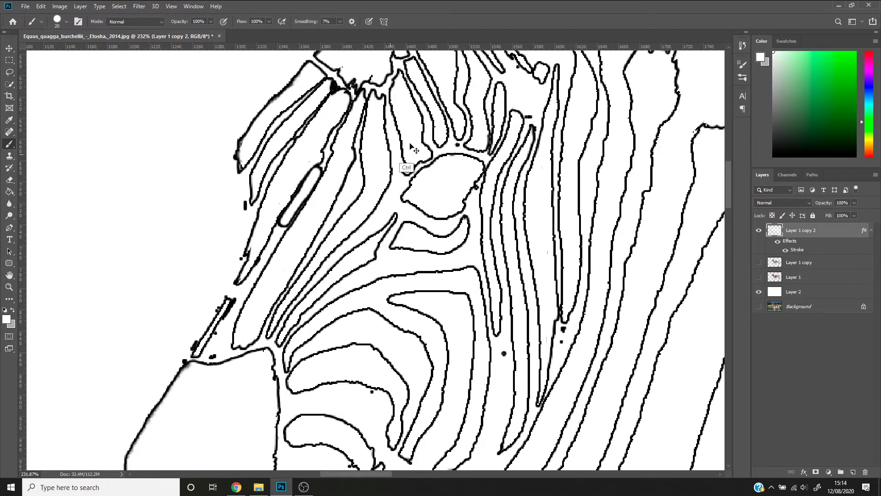
{"action": "key", "text": "ctrl+z"}
Step: Erase the small dark marks, specks and stray lines around the narrow stripes
{"action": "key", "text": "e"}
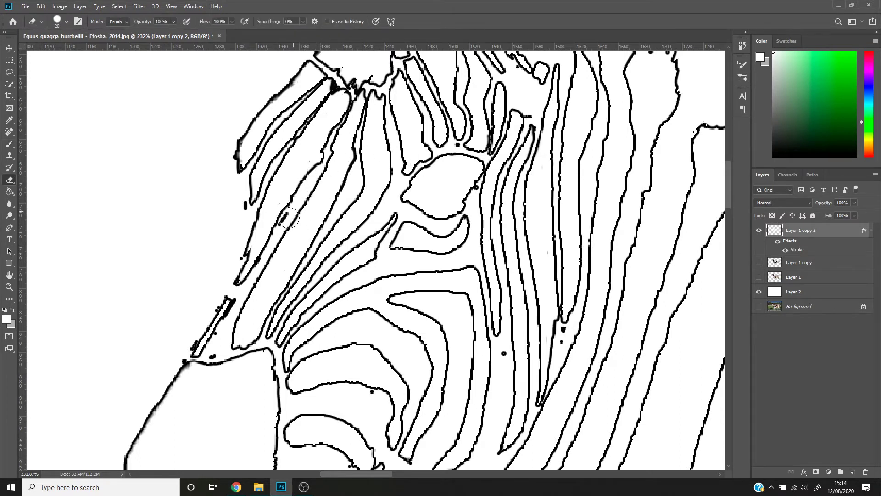
{"action": "left_click", "coordinate": [284, 220]}
{"action": "left_click_drag", "start_coordinate": [202, 356], "coordinate": [184, 361]}
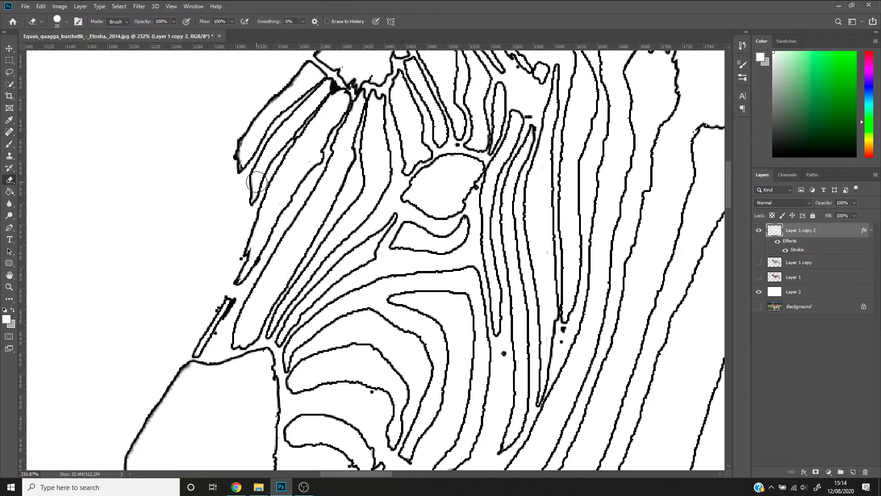
{"action": "left_click", "coordinate": [504, 353]}
{"action": "left_click", "coordinate": [562, 335]}
{"action": "mouse_move", "coordinate": [558, 300]}
{"action": "left_mouse_down"}
{"action": "mouse_move", "coordinate": [558, 322]}
{"action": "mouse_move", "coordinate": [559, 303]}
{"action": "left_mouse_up"}
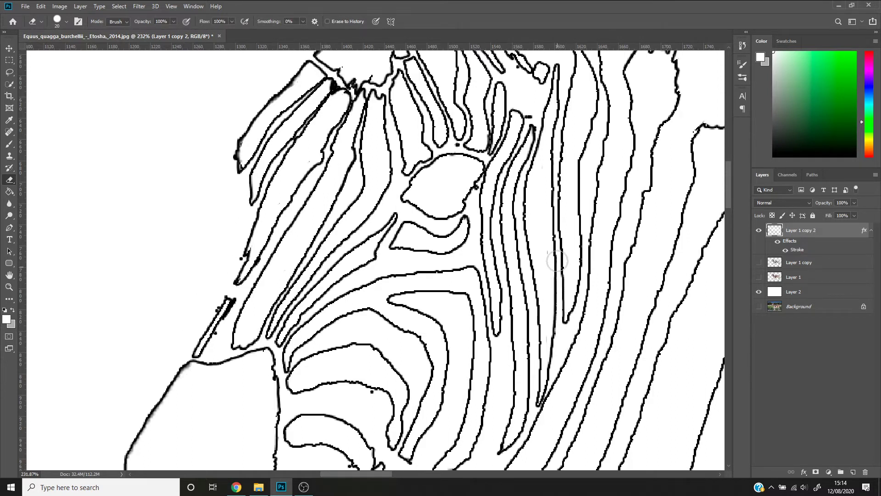
{"action": "left_click", "coordinate": [527, 116]}
{"action": "mouse_move", "coordinate": [502, 138]}
{"action": "left_mouse_down"}
{"action": "mouse_move", "coordinate": [491, 127]}
{"action": "mouse_move", "coordinate": [490, 142]}
{"action": "mouse_move", "coordinate": [492, 92]}
{"action": "left_mouse_up"}
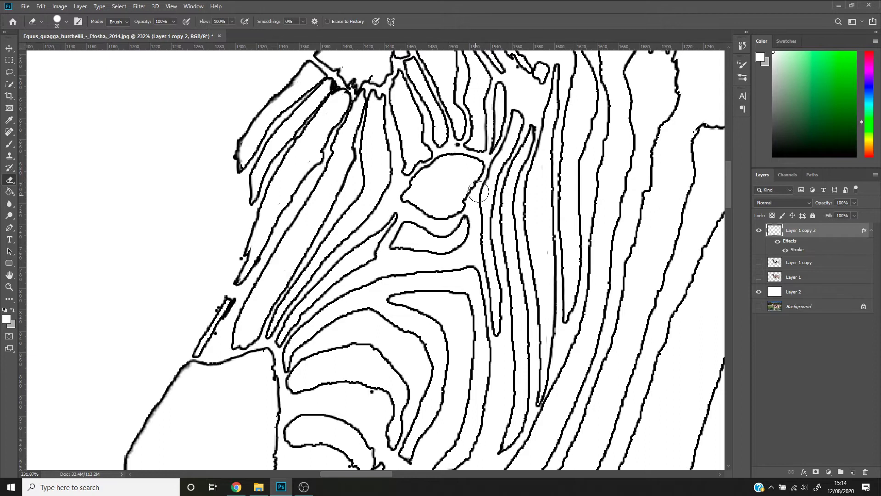
Step: Erase the stray marks and dots between the ear lines and at the ear tips
{"action": "mouse_move", "coordinate": [508, 149]}
{"action": "left_mouse_down"}
{"action": "mouse_move", "coordinate": [519, 363]}
{"action": "mouse_move", "coordinate": [504, 380]}
{"action": "left_mouse_up"}
{"action": "left_click_drag", "start_coordinate": [454, 152], "coordinate": [452, 186]}
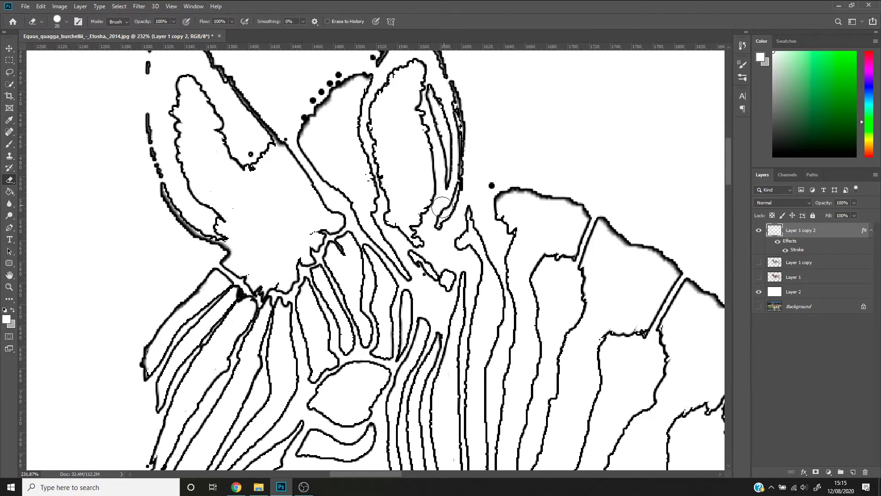
{"action": "left_click_drag", "start_coordinate": [518, 138], "coordinate": [505, 222]}
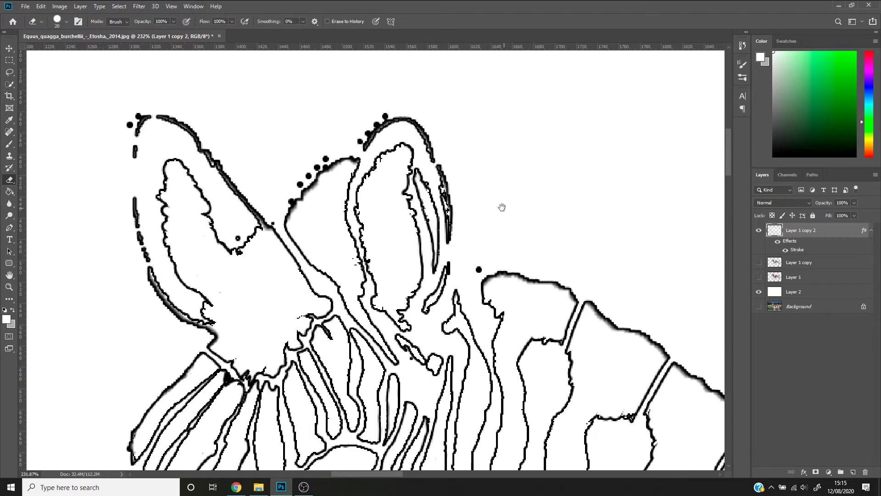
{"action": "left_click_drag", "start_coordinate": [387, 114], "coordinate": [291, 195]}
{"action": "mouse_move", "coordinate": [140, 104]}
{"action": "left_mouse_down"}
{"action": "mouse_move", "coordinate": [126, 128]}
{"action": "mouse_move", "coordinate": [139, 112]}
{"action": "left_mouse_up"}
{"action": "left_click_drag", "start_coordinate": [492, 275], "coordinate": [480, 270]}
{"action": "left_click", "coordinate": [238, 236]}
Step: Erase the stray dots among the neck and back stripes, then fit the zebra in the window
{"action": "left_click_drag", "start_coordinate": [694, 306], "coordinate": [554, 139]}
{"action": "left_click", "coordinate": [526, 204]}
{"action": "left_click", "coordinate": [511, 299]}
{"action": "left_click", "coordinate": [508, 338]}
{"action": "left_click", "coordinate": [600, 214]}
{"action": "left_click", "coordinate": [620, 157]}
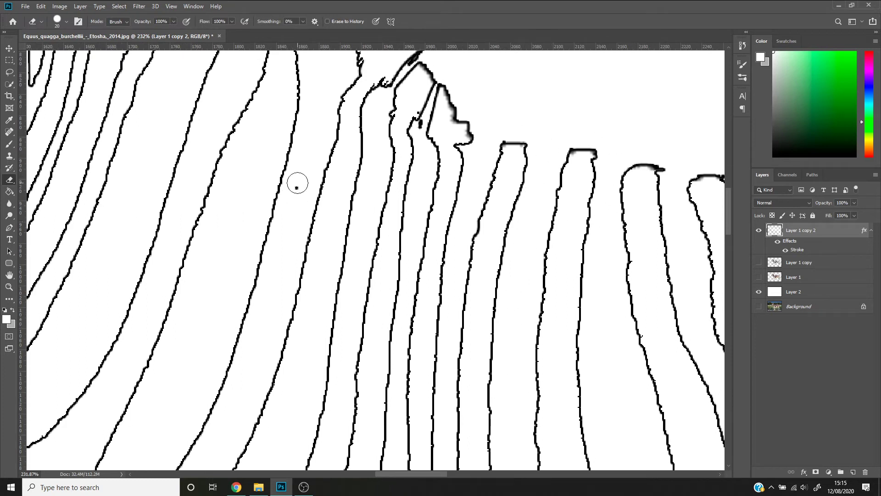
{"action": "key", "text": "b"}
{"action": "left_click_drag", "start_coordinate": [299, 181], "coordinate": [295, 196]}
{"action": "key", "text": "ctrl+z"}
{"action": "key", "text": "e"}
{"action": "key", "text": "ctrl+0"}
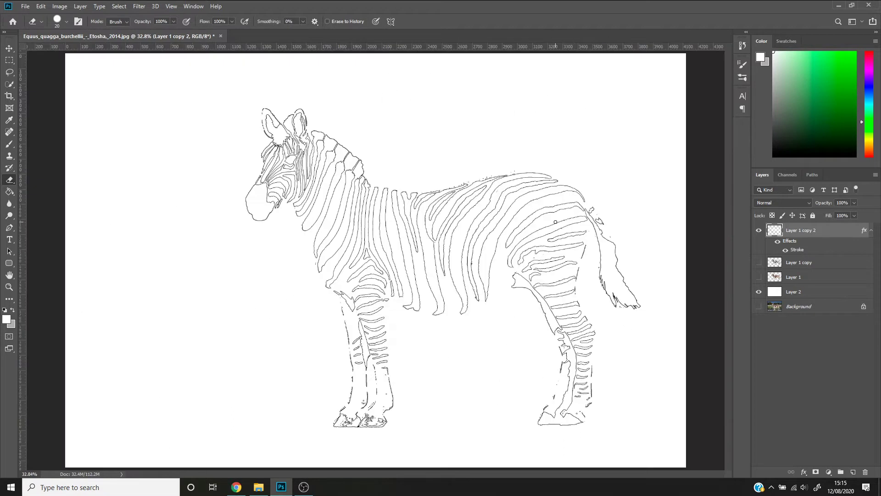
{"action": "key", "text": "z"}
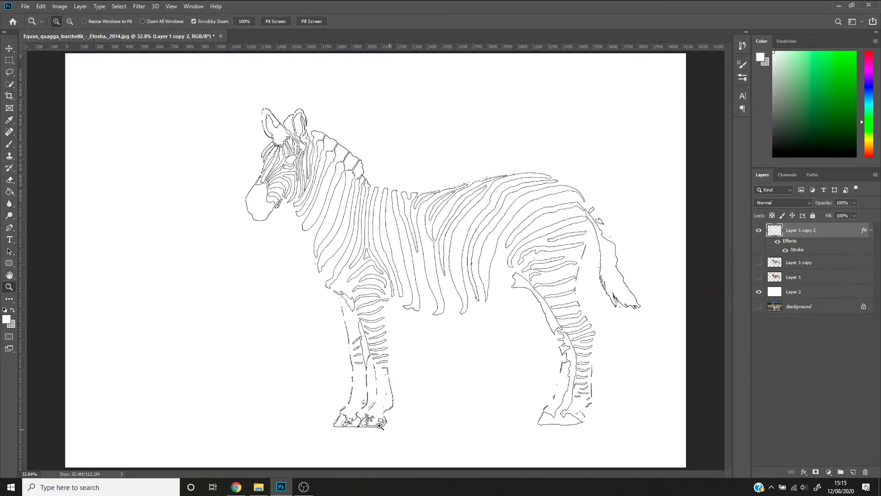
Step: Zoom into the front hooves and paint out the marks inside both hooves in white
{"action": "mouse_move", "coordinate": [362, 419]}
{"action": "left_mouse_down"}
{"action": "mouse_move", "coordinate": [475, 421]}
{"action": "mouse_move", "coordinate": [532, 249]}
{"action": "mouse_move", "coordinate": [419, 282]}
{"action": "mouse_move", "coordinate": [421, 271]}
{"action": "mouse_move", "coordinate": [404, 309]}
{"action": "left_mouse_up"}
{"action": "key", "text": "b"}
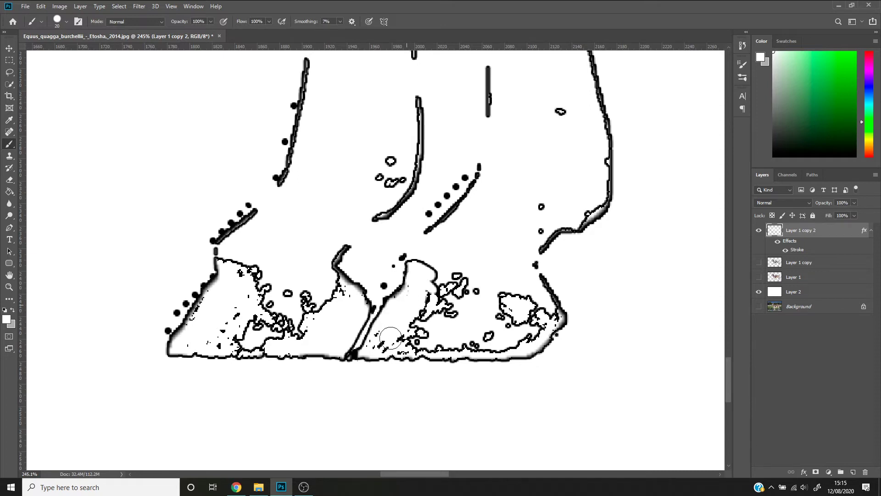
{"action": "mouse_move", "coordinate": [413, 267]}
{"action": "left_mouse_down"}
{"action": "mouse_move", "coordinate": [555, 319]}
{"action": "mouse_move", "coordinate": [523, 339]}
{"action": "mouse_move", "coordinate": [511, 322]}
{"action": "mouse_move", "coordinate": [453, 300]}
{"action": "mouse_move", "coordinate": [376, 345]}
{"action": "mouse_move", "coordinate": [382, 337]}
{"action": "mouse_move", "coordinate": [424, 350]}
{"action": "mouse_move", "coordinate": [493, 349]}
{"action": "mouse_move", "coordinate": [509, 338]}
{"action": "left_mouse_up"}
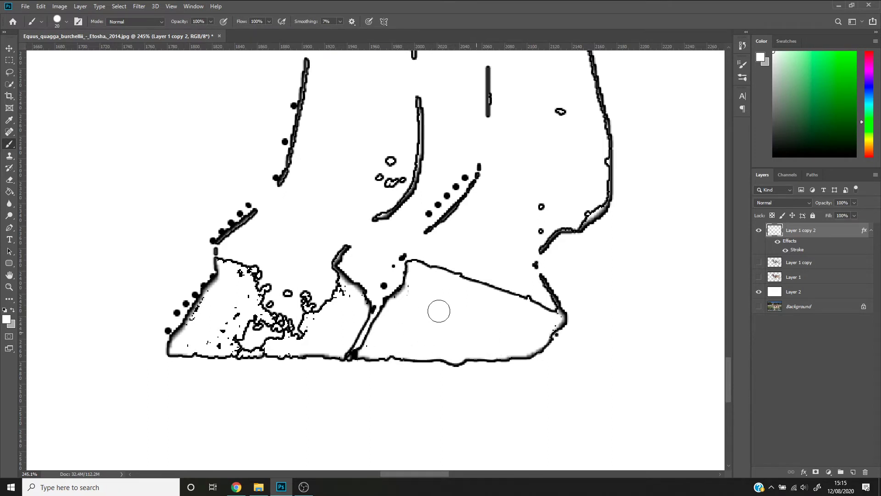
{"action": "key", "text": "e"}
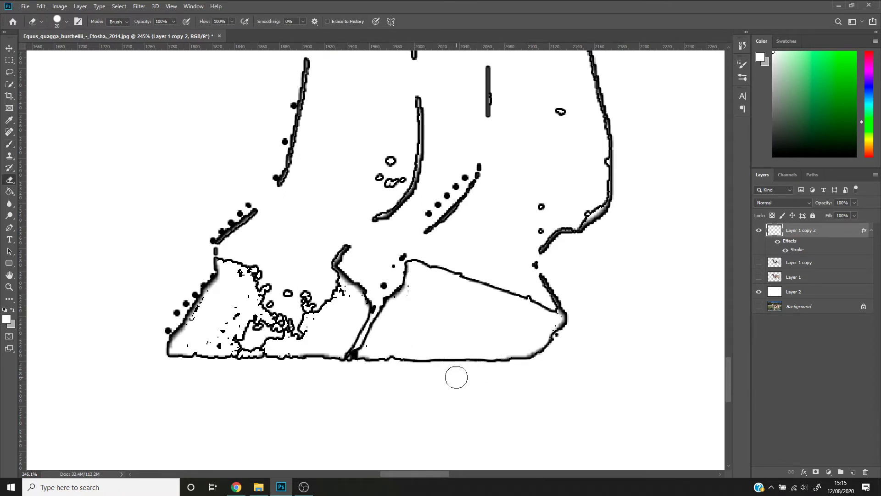
{"action": "key", "text": "b"}
{"action": "mouse_move", "coordinate": [288, 312]}
{"action": "left_mouse_down"}
{"action": "mouse_move", "coordinate": [242, 273]}
{"action": "mouse_move", "coordinate": [325, 305]}
{"action": "mouse_move", "coordinate": [342, 297]}
{"action": "mouse_move", "coordinate": [290, 313]}
{"action": "mouse_move", "coordinate": [257, 309]}
{"action": "mouse_move", "coordinate": [254, 329]}
{"action": "mouse_move", "coordinate": [219, 335]}
{"action": "mouse_move", "coordinate": [267, 344]}
{"action": "mouse_move", "coordinate": [230, 325]}
{"action": "mouse_move", "coordinate": [254, 308]}
{"action": "mouse_move", "coordinate": [298, 310]}
{"action": "mouse_move", "coordinate": [196, 326]}
{"action": "mouse_move", "coordinate": [242, 294]}
{"action": "mouse_move", "coordinate": [310, 315]}
{"action": "left_mouse_up"}
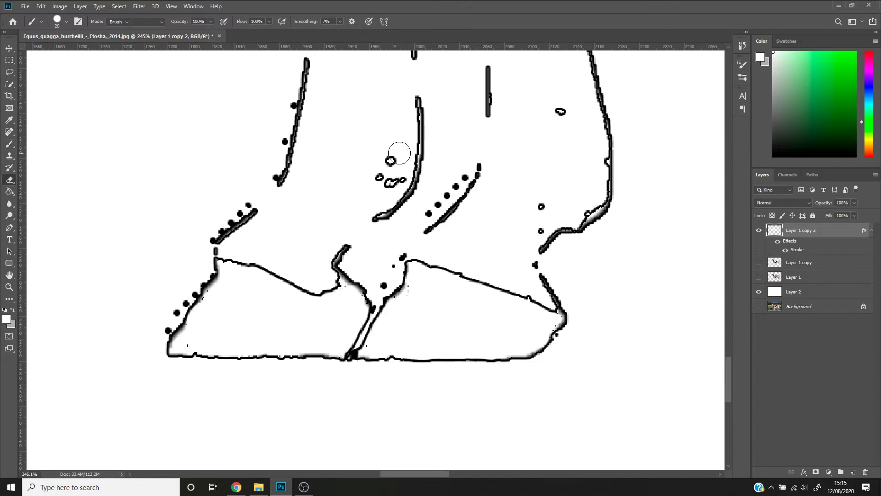
Step: Erase the row of stray dots beside the hoof and along its left edge
{"action": "key", "text": "e"}
{"action": "left_click", "coordinate": [294, 106]}
{"action": "left_click", "coordinate": [285, 142]}
{"action": "left_click", "coordinate": [276, 177]}
{"action": "left_click", "coordinate": [248, 205]}
{"action": "left_click", "coordinate": [240, 214]}
{"action": "left_click", "coordinate": [226, 222]}
{"action": "left_click", "coordinate": [214, 239]}
{"action": "left_click", "coordinate": [203, 287]}
{"action": "left_click", "coordinate": [177, 314]}
{"action": "left_click", "coordinate": [169, 331]}
{"action": "left_click", "coordinate": [217, 252]}
Step: Erase the small blobs and dots above the hooves and beside the diagonal leg line
{"action": "left_click", "coordinate": [379, 177]}
{"action": "left_click", "coordinate": [391, 161]}
{"action": "left_click", "coordinate": [396, 181]}
{"action": "left_click", "coordinate": [403, 256]}
{"action": "left_click", "coordinate": [393, 265]}
{"action": "left_click", "coordinate": [383, 285]}
{"action": "left_click", "coordinate": [433, 210]}
{"action": "left_click", "coordinate": [461, 182]}
Step: Erase the stray oval, dots and black blob on the leg, then view the upper legs and belly
{"action": "left_click", "coordinate": [561, 111]}
{"action": "left_click", "coordinate": [541, 207]}
{"action": "left_click", "coordinate": [541, 230]}
{"action": "left_click", "coordinate": [535, 265]}
{"action": "left_click_drag", "start_coordinate": [606, 228], "coordinate": [592, 354]}
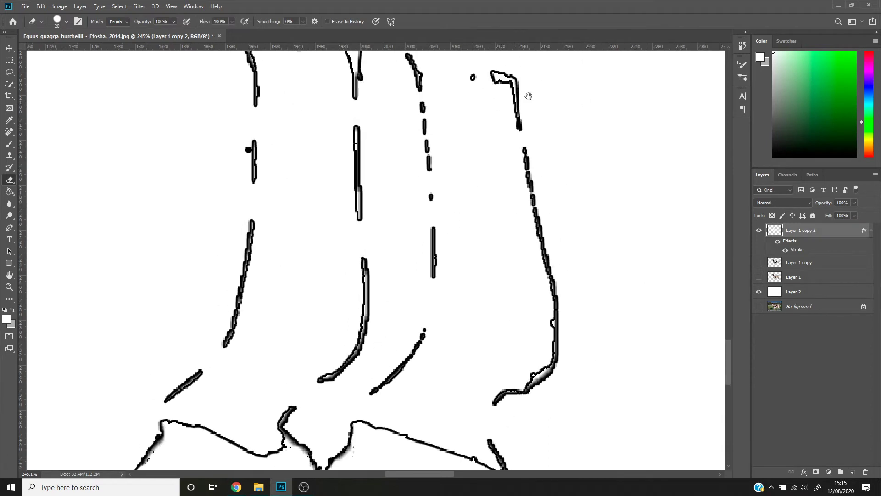
{"action": "left_click_drag", "start_coordinate": [568, 98], "coordinate": [557, 328]}
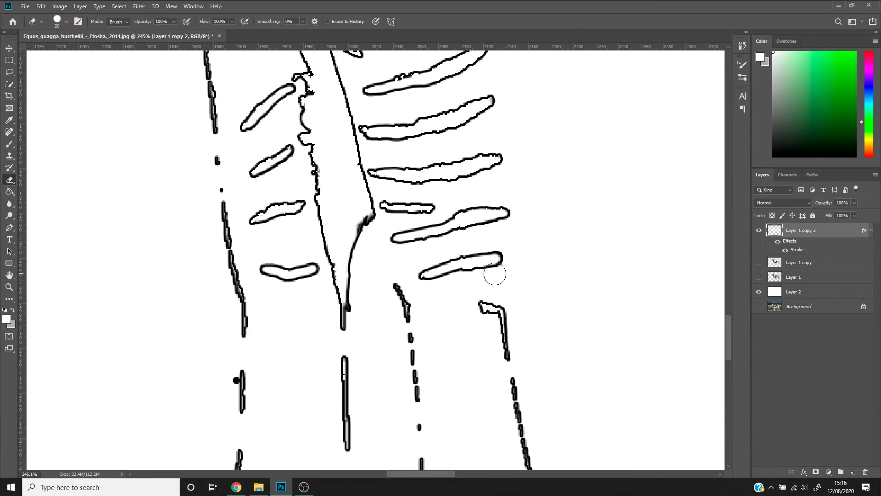
Step: Crop the canvas inward from the top-left and bottom-right corners to trim the white margins
{"action": "key", "text": "ctrl+0"}
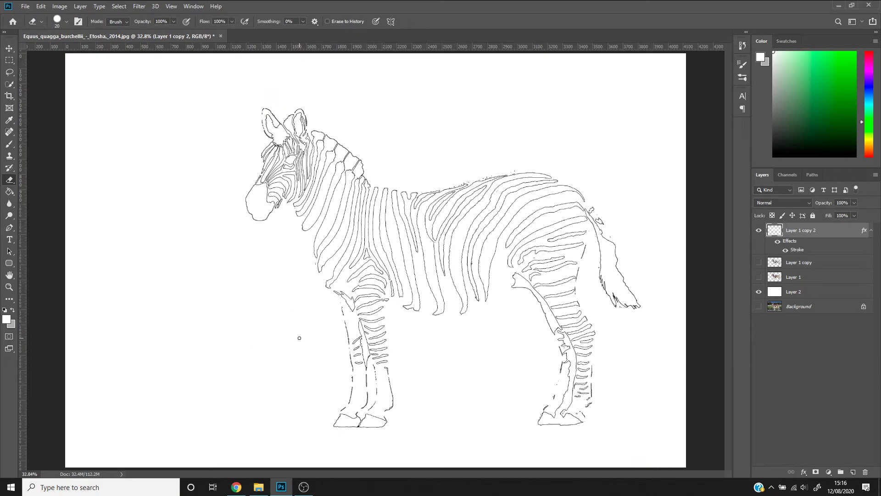
{"action": "key", "text": "ctrl+space"}
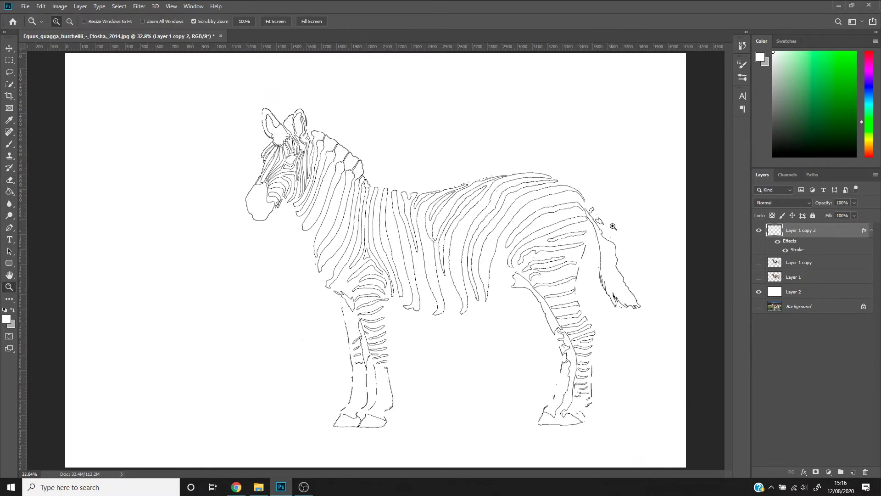
{"action": "left_click", "coordinate": [623, 244]}
{"action": "key", "text": "ctrl+0"}
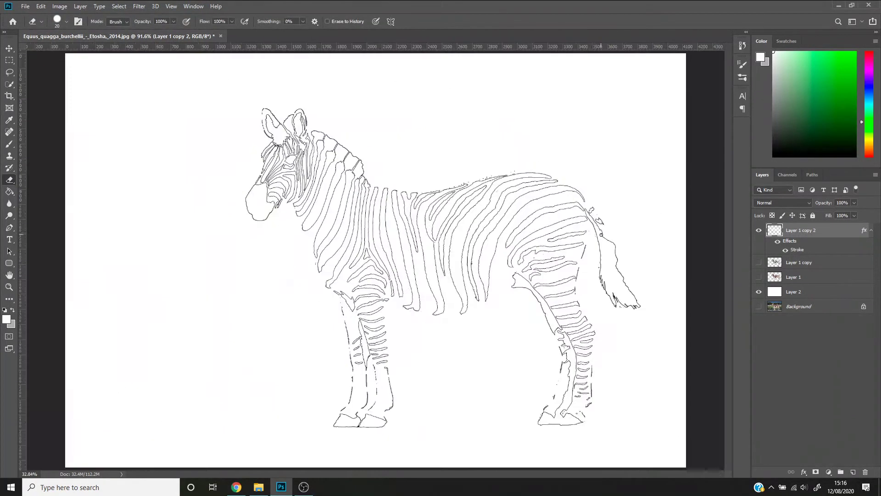
{"action": "key", "text": "v"}
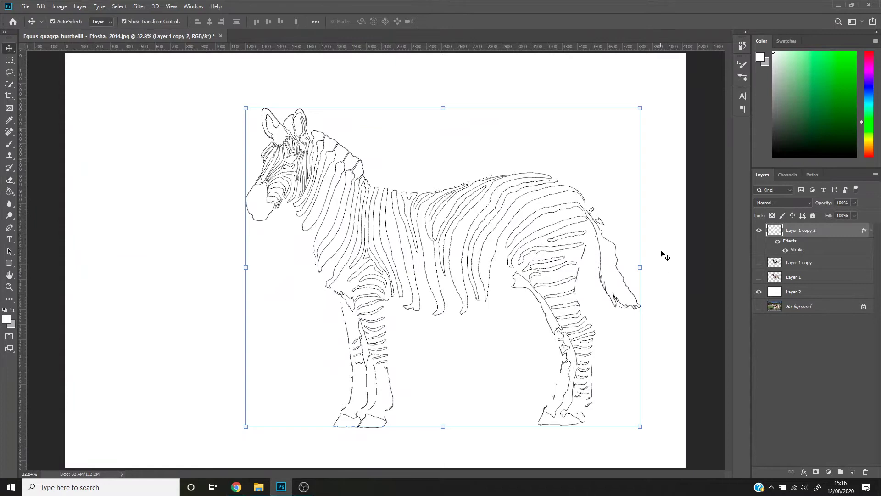
{"action": "key", "text": "c"}
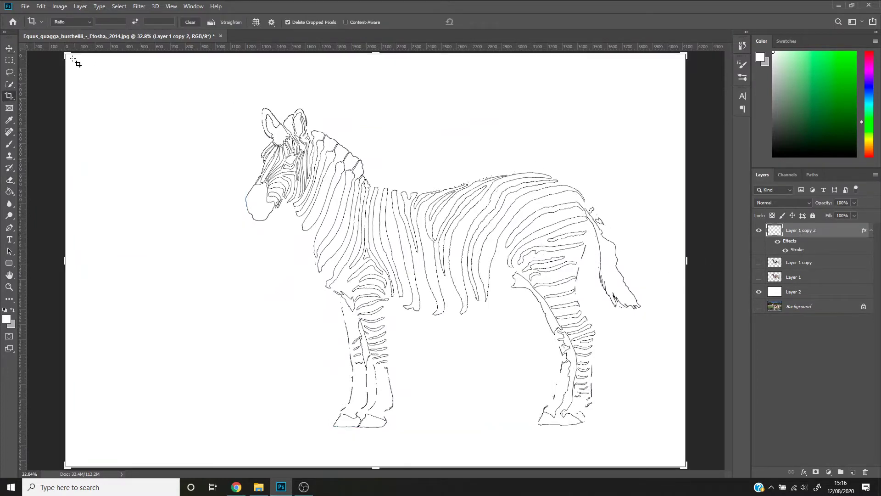
{"action": "left_click_drag", "start_coordinate": [67, 54], "coordinate": [151, 78]}
{"action": "left_click_drag", "start_coordinate": [610, 447], "coordinate": [584, 428]}
{"action": "key", "text": "Return"}
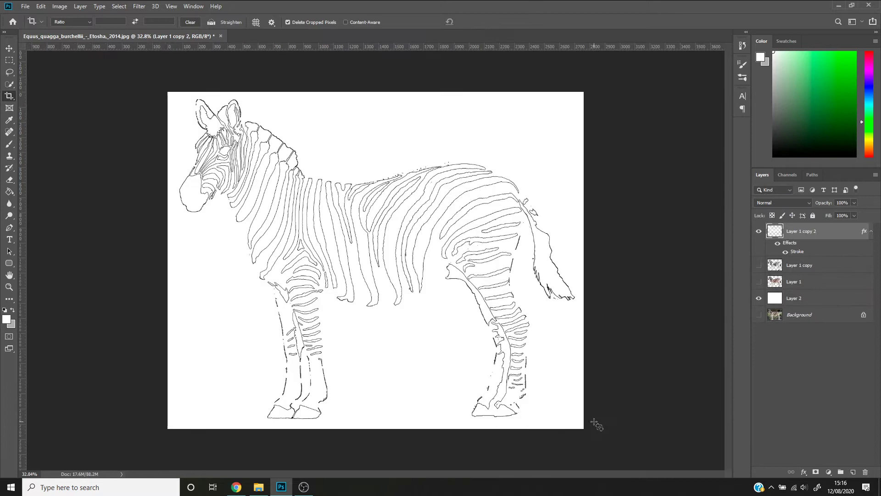
Step: Export the zebra line drawing as a 2761 × 2234 px JPG at 100% quality to the Desktop
{"action": "key", "text": "v"}
{"action": "left_click", "coordinate": [25, 6]}
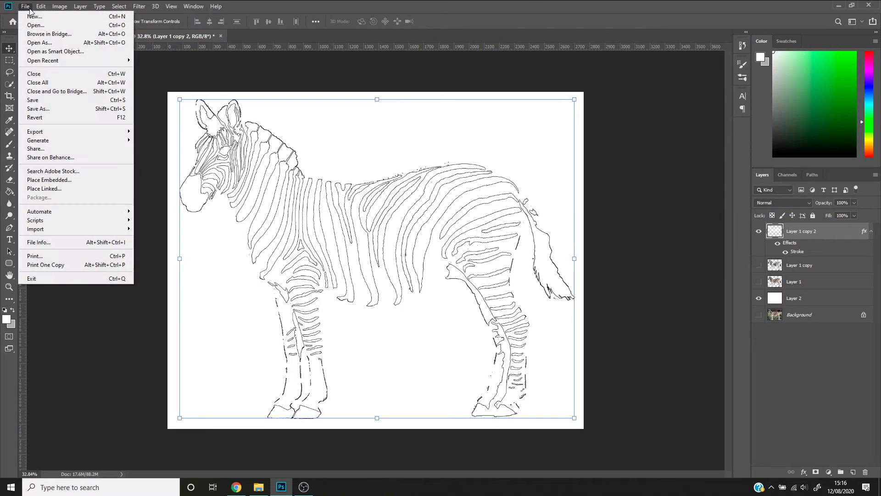
{"action": "mouse_move", "coordinate": [104, 133]}
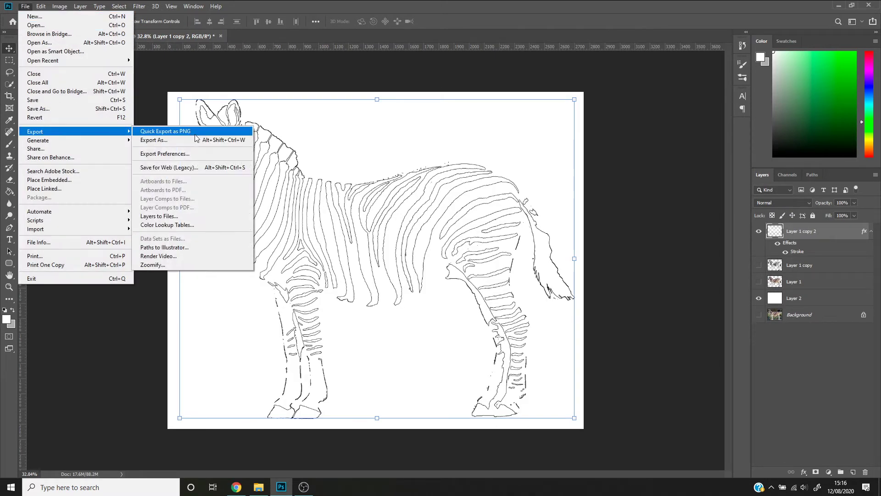
{"action": "left_click", "coordinate": [212, 141]}
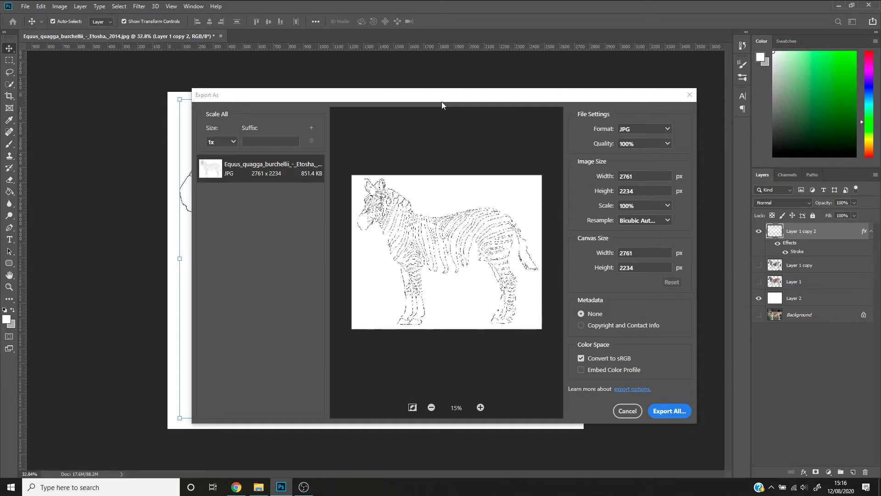
{"action": "left_click", "coordinate": [686, 411]}
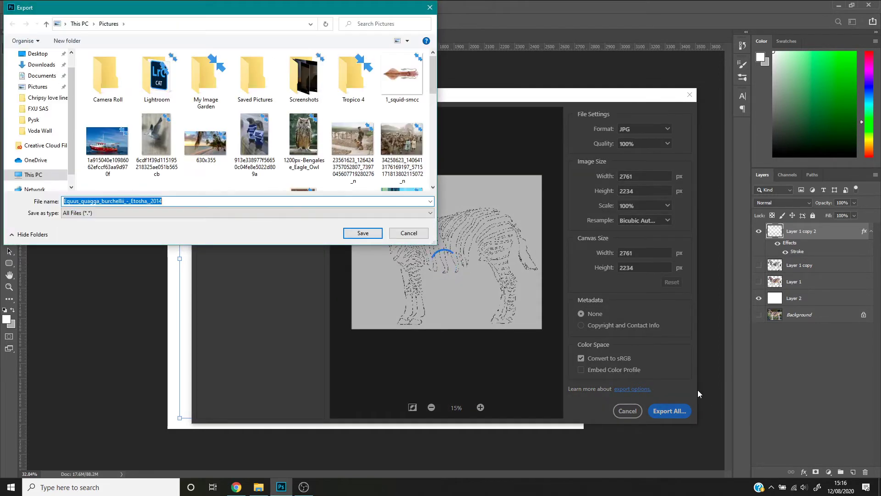
{"action": "left_click", "coordinate": [36, 53]}
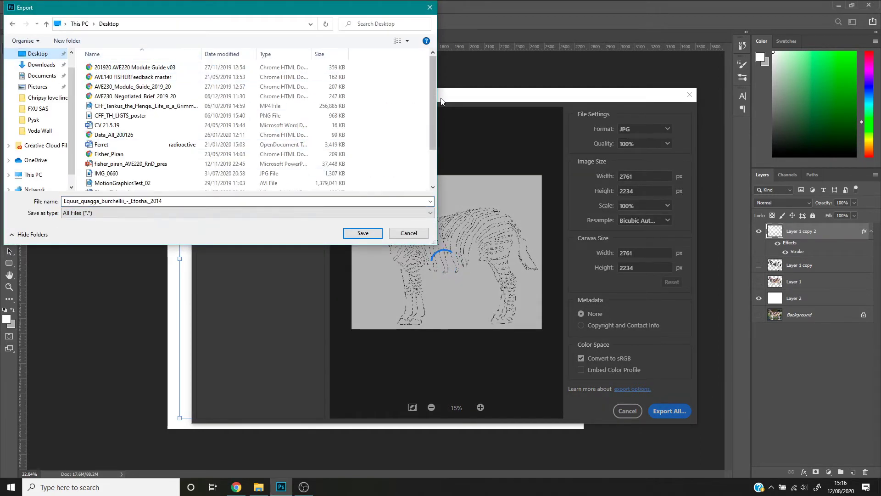
{"action": "left_click", "coordinate": [364, 233]}
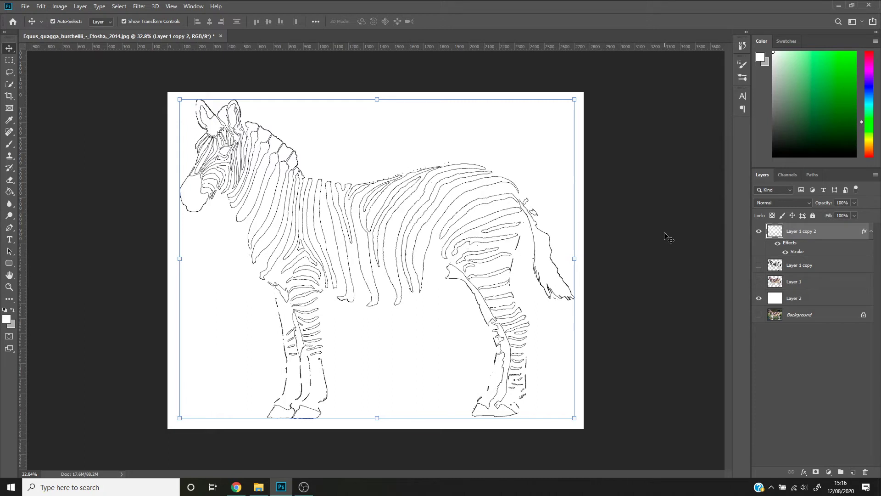
{"action": "left_click", "coordinate": [660, 213]}
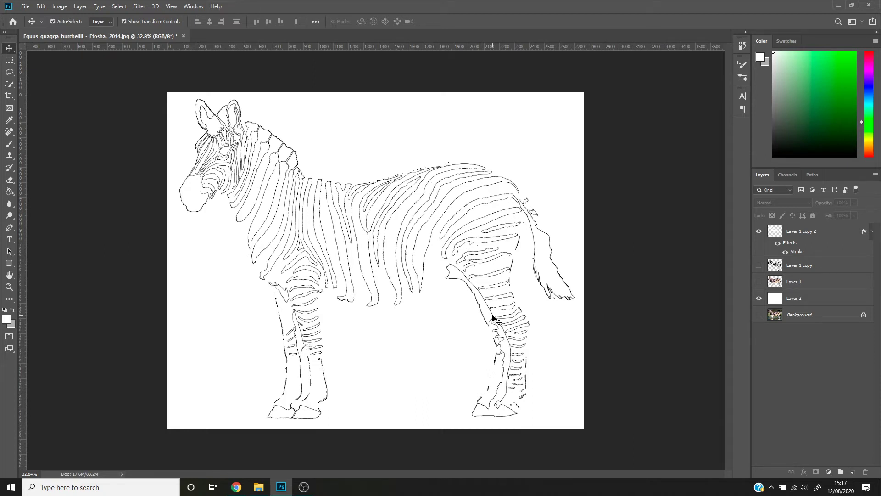
Step: In Block Posters, start a new poster and upload the zebra JPG from the Desktop
{"action": "left_click", "coordinate": [236, 486]}
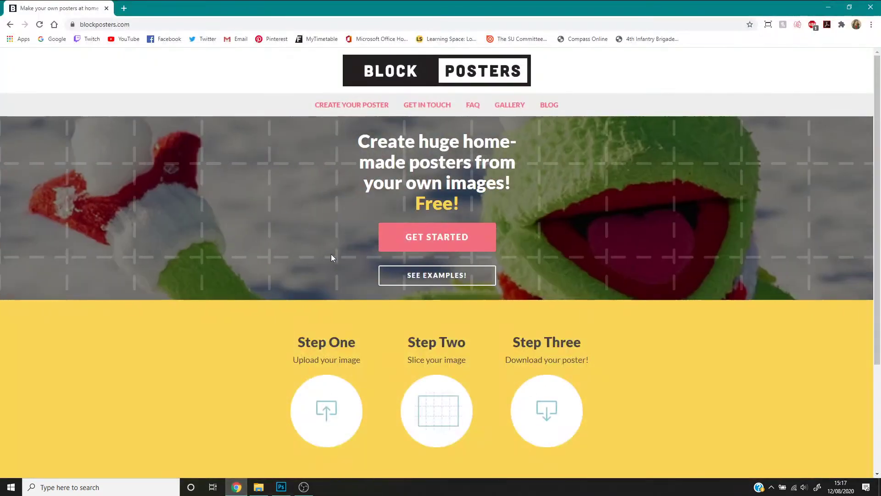
{"action": "left_click", "coordinate": [429, 236]}
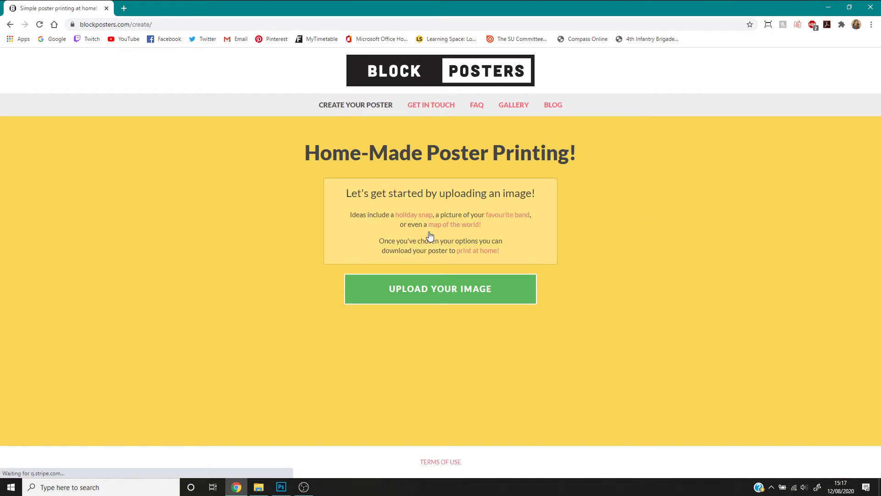
{"action": "left_click", "coordinate": [418, 297]}
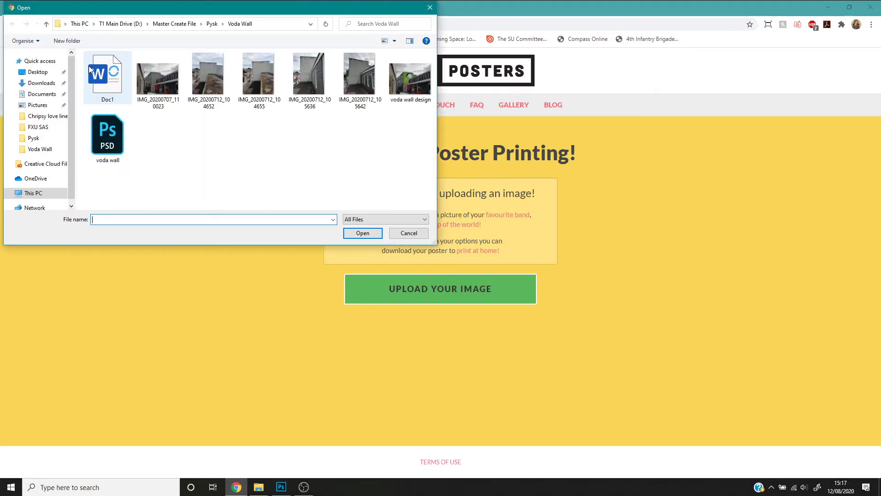
{"action": "left_click", "coordinate": [37, 72]}
{"action": "scroll", "coordinate": [118, 138], "scroll_direction": "down", "scroll_amount": 2}
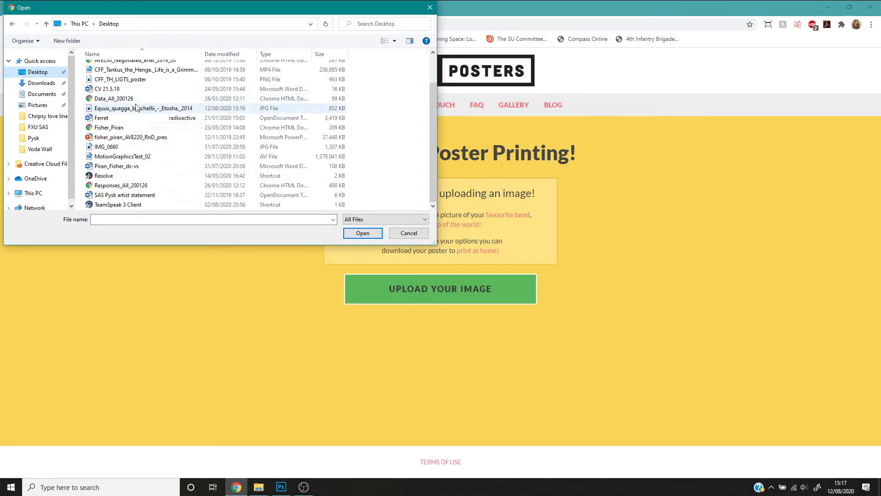
{"action": "left_click", "coordinate": [137, 108]}
{"action": "left_click", "coordinate": [362, 233]}
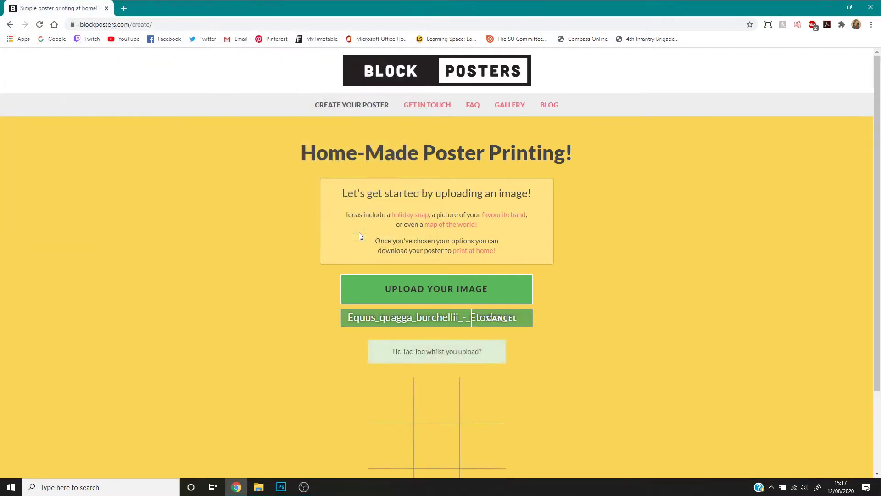
Step: Set the poster paper format to A4
{"action": "scroll", "coordinate": [618, 208], "scroll_direction": "down", "scroll_amount": 3}
{"action": "scroll", "coordinate": [619, 208], "scroll_direction": "down", "scroll_amount": 2}
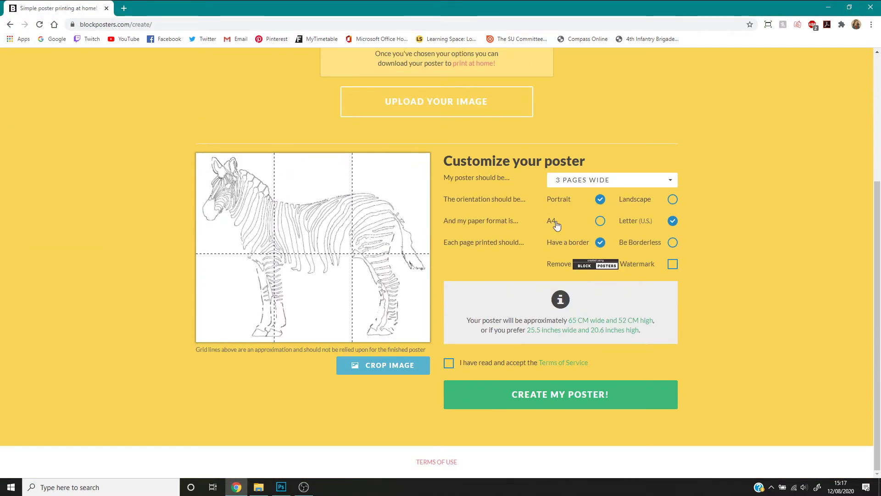
{"action": "left_click", "coordinate": [600, 220]}
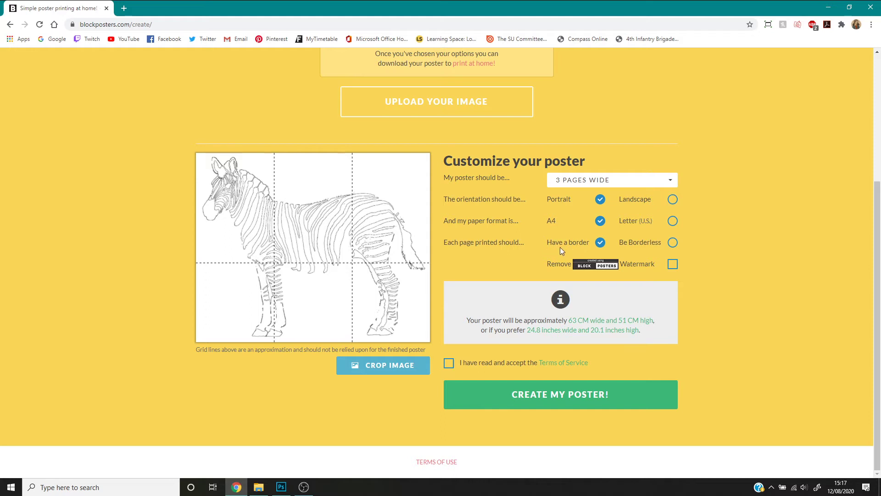
{"action": "left_click", "coordinate": [672, 243]}
{"action": "left_click", "coordinate": [600, 243]}
{"action": "left_click", "coordinate": [671, 243]}
{"action": "left_click", "coordinate": [601, 244]}
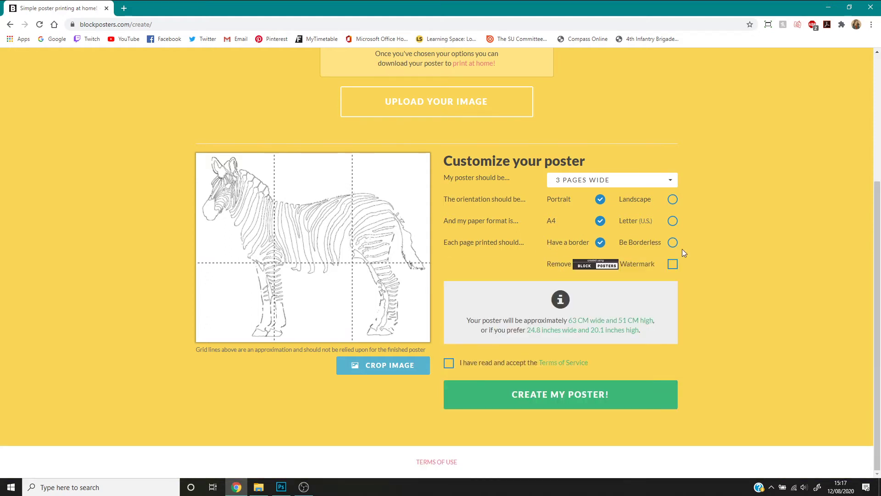
{"action": "left_click", "coordinate": [672, 242]}
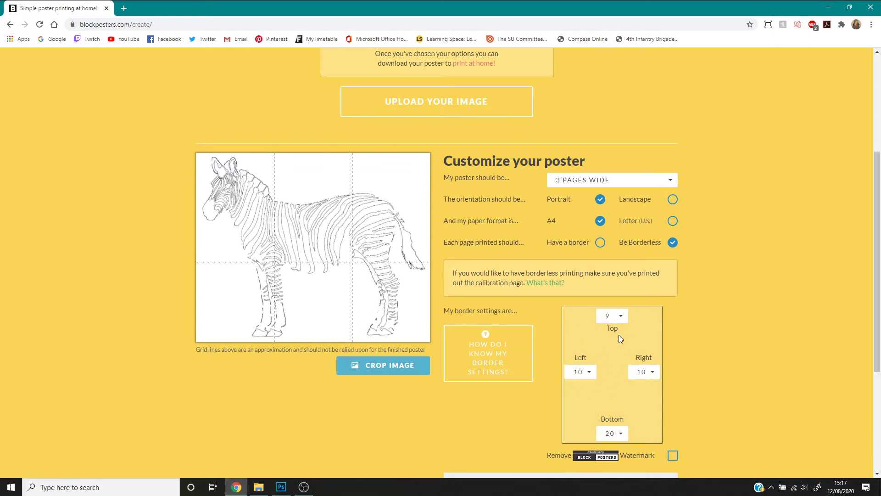
{"action": "left_click", "coordinate": [599, 246]}
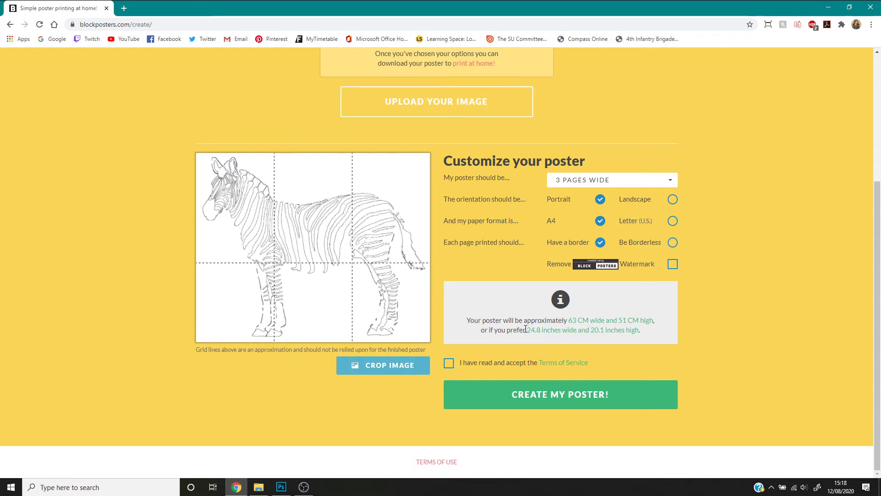
{"action": "left_click_drag", "start_coordinate": [529, 329], "coordinate": [649, 330]}
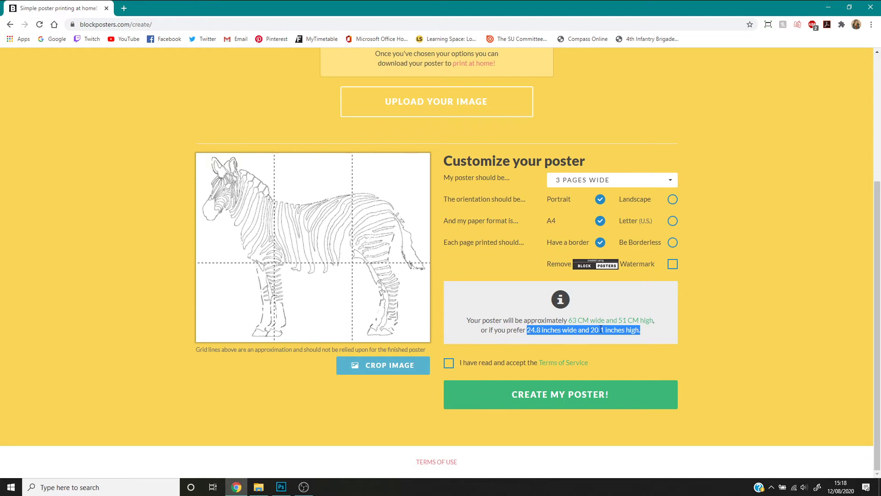
{"action": "left_click", "coordinate": [653, 314]}
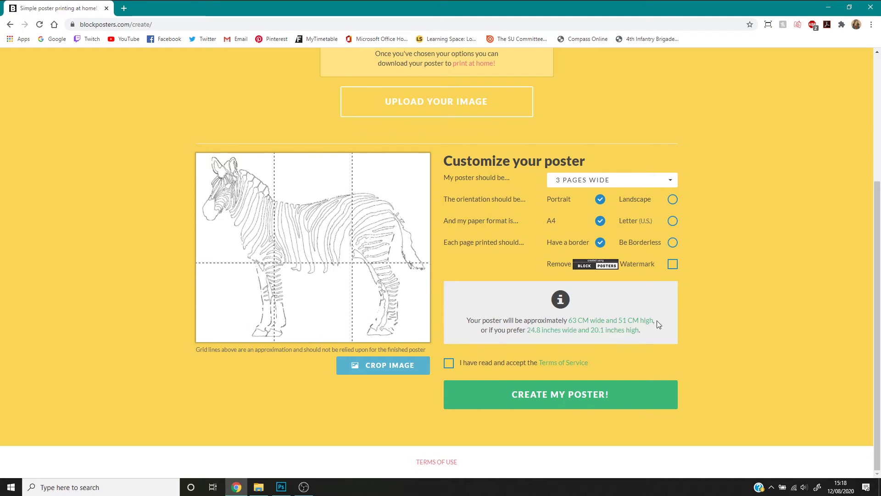
Step: Try a 5-pages-wide landscape poster and check its width and height in inches
{"action": "left_click", "coordinate": [601, 182]}
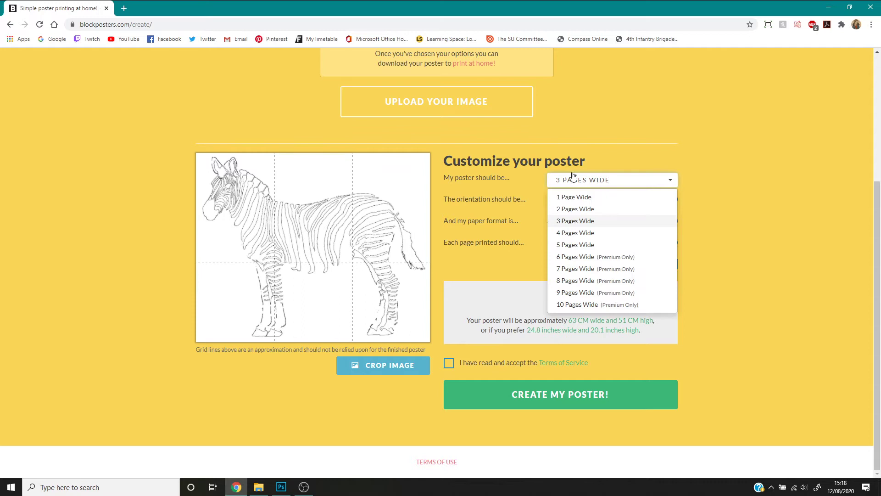
{"action": "left_click", "coordinate": [585, 245]}
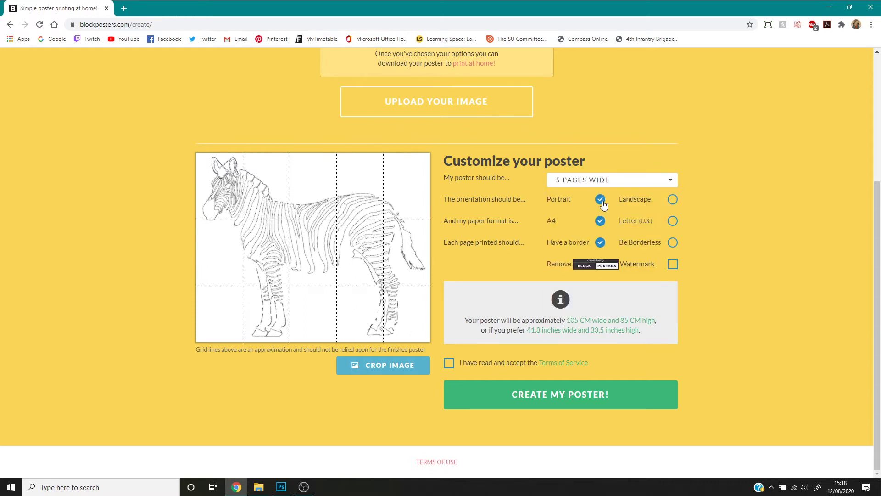
{"action": "left_click", "coordinate": [673, 199]}
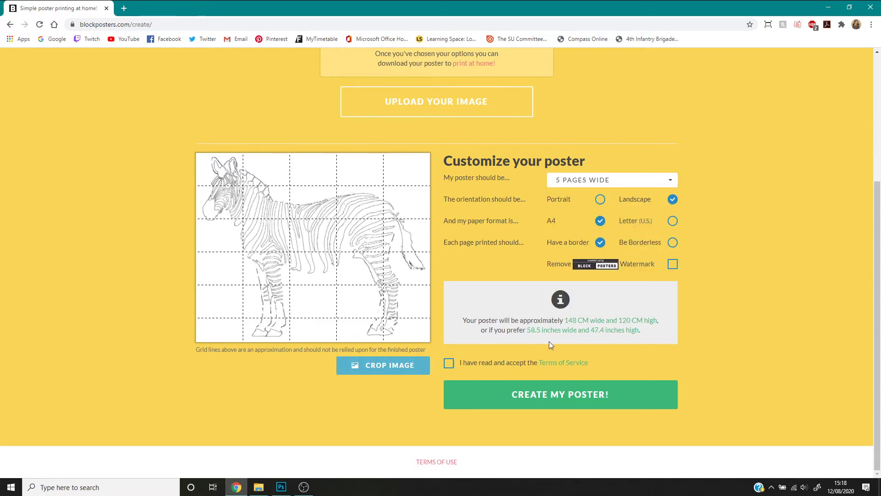
{"action": "double_click", "coordinate": [529, 330]}
{"action": "left_click_drag", "start_coordinate": [590, 330], "coordinate": [639, 330]}
{"action": "left_click", "coordinate": [654, 330]}
Step: Compare 2-pages-wide portrait and landscape layouts, then try 1 page wide
{"action": "left_click", "coordinate": [601, 199]}
{"action": "left_click", "coordinate": [597, 179]}
{"action": "left_click", "coordinate": [567, 210]}
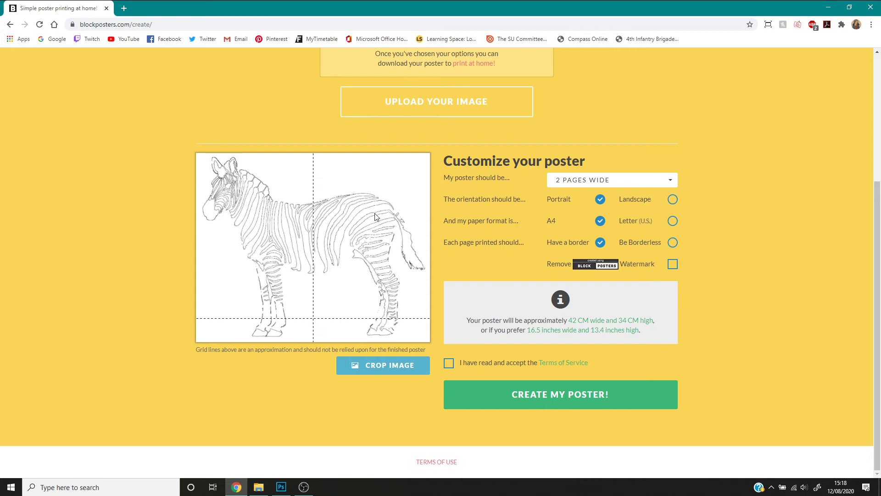
{"action": "left_click", "coordinate": [669, 201]}
{"action": "left_click", "coordinate": [600, 200]}
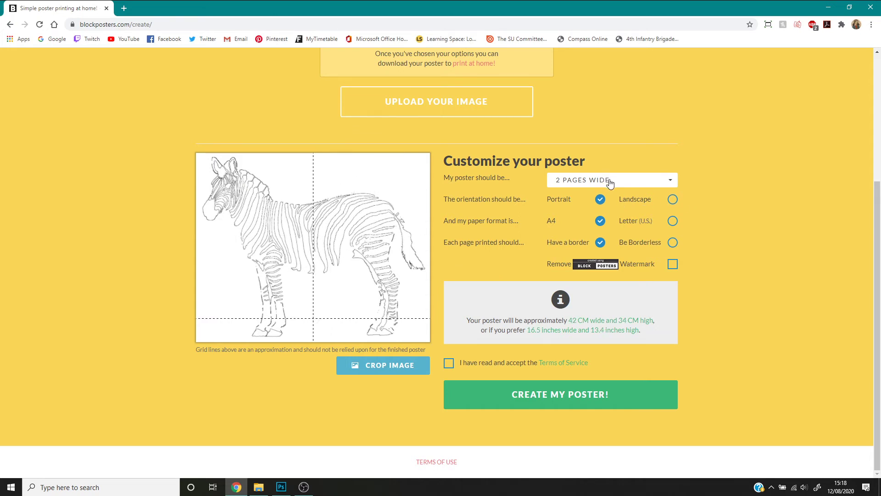
{"action": "left_click", "coordinate": [610, 183]}
{"action": "left_click", "coordinate": [608, 198]}
Step: Settle on 2 pages wide portrait, accept the Terms of Service and create the poster
{"action": "left_click", "coordinate": [671, 201]}
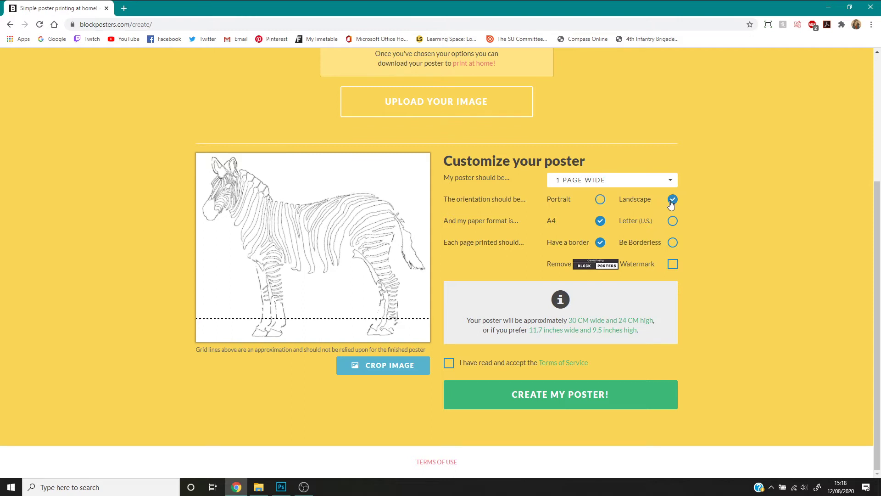
{"action": "left_click", "coordinate": [601, 201]}
{"action": "left_click", "coordinate": [604, 181]}
{"action": "left_click", "coordinate": [589, 208]}
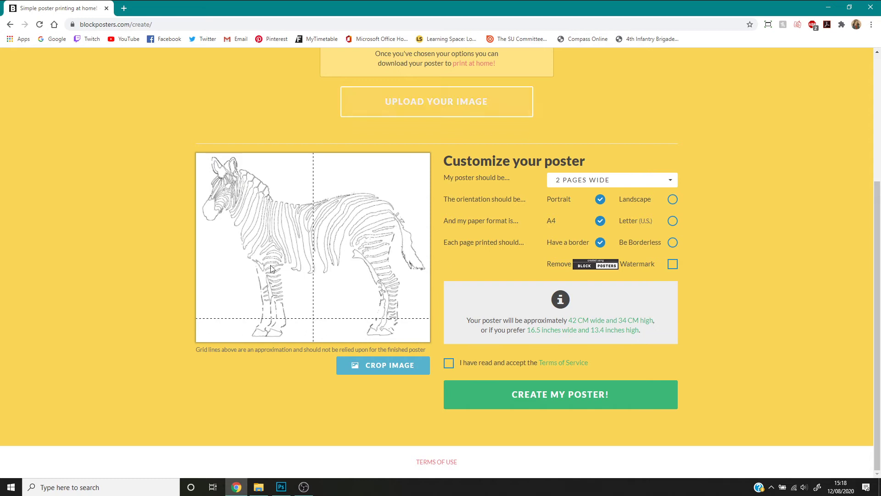
{"action": "left_click", "coordinate": [449, 364]}
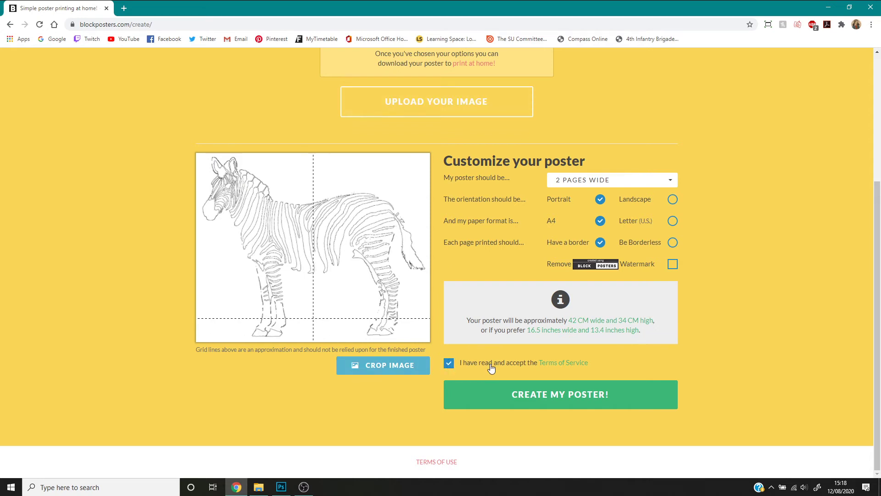
{"action": "left_click", "coordinate": [508, 388]}
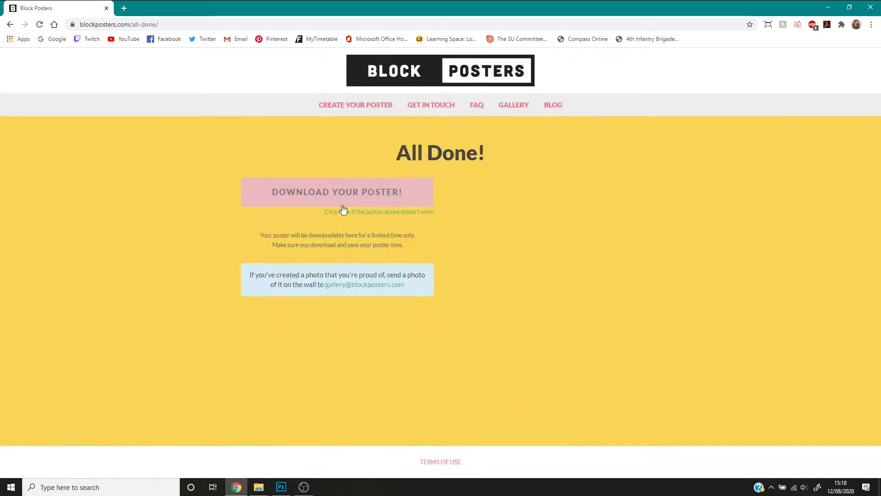
Step: Save blockposter-151857.pdf to the Desktop and page through all five poster pages
{"action": "left_click", "coordinate": [345, 202]}
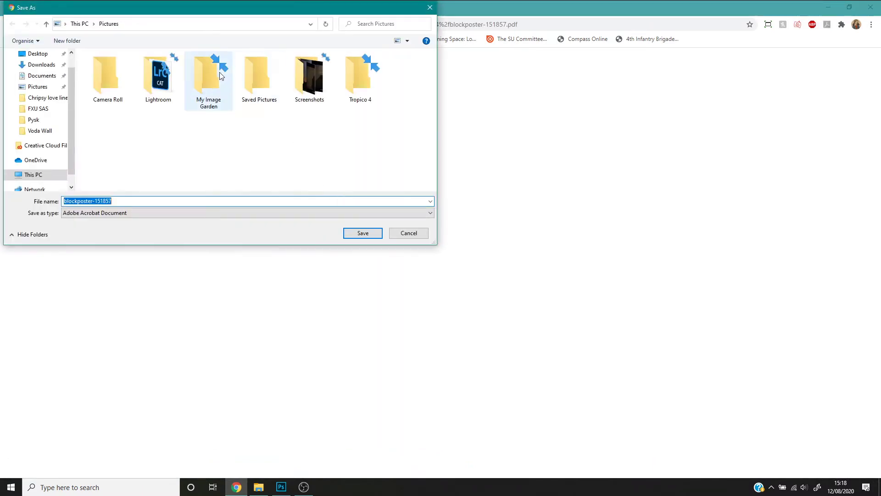
{"action": "left_click", "coordinate": [37, 54]}
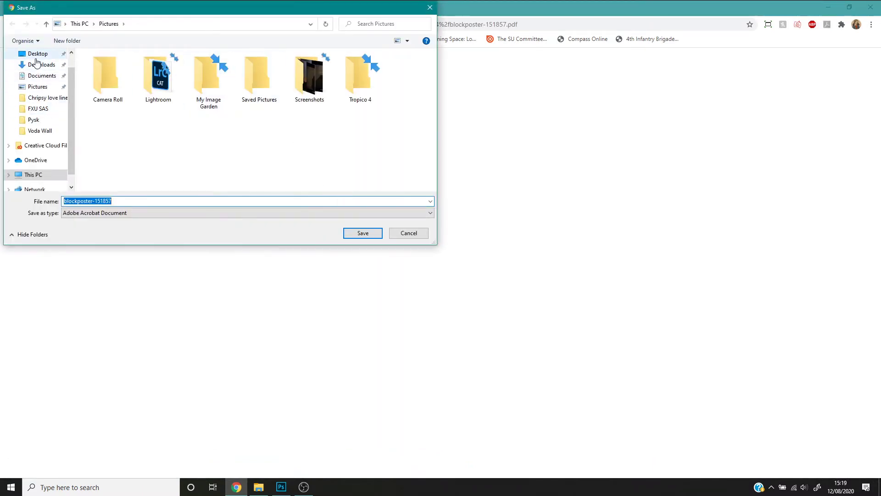
{"action": "left_click", "coordinate": [362, 232]}
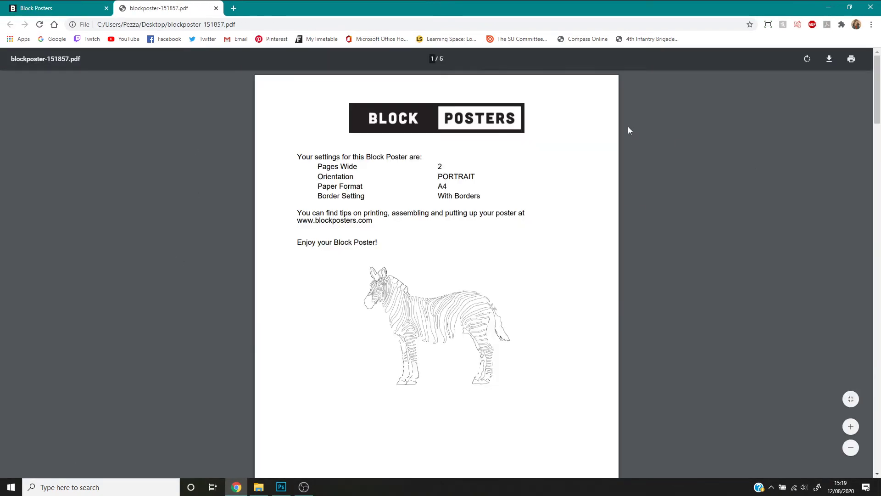
{"action": "scroll", "coordinate": [471, 177], "scroll_direction": "down", "scroll_amount": 1}
{"action": "scroll", "coordinate": [468, 173], "scroll_direction": "up", "scroll_amount": 1}
{"action": "scroll", "coordinate": [487, 241], "scroll_direction": "down", "scroll_amount": 3}
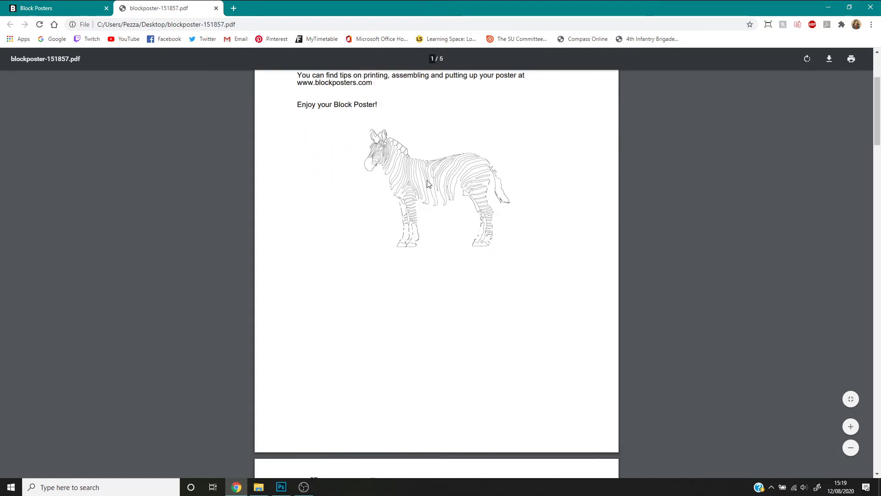
{"action": "scroll", "coordinate": [441, 222], "scroll_direction": "down", "scroll_amount": 10}
{"action": "scroll", "coordinate": [395, 404], "scroll_direction": "up", "scroll_amount": 3}
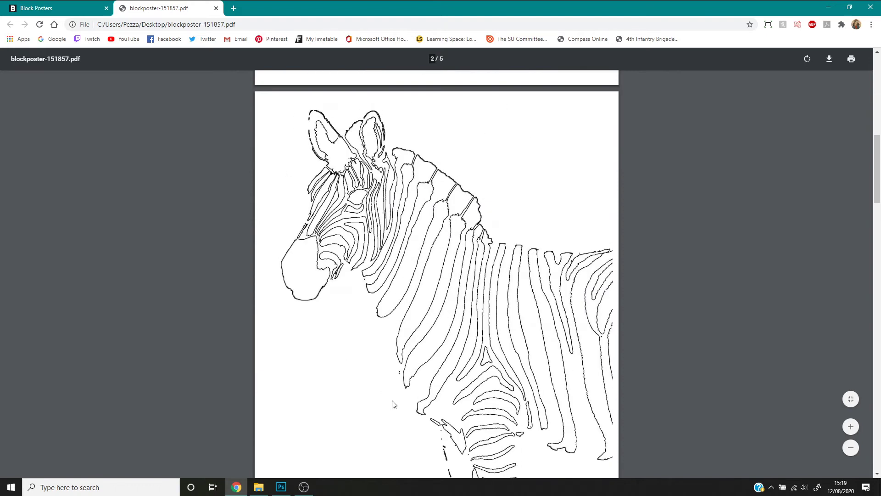
{"action": "scroll", "coordinate": [395, 404], "scroll_direction": "down", "scroll_amount": 12}
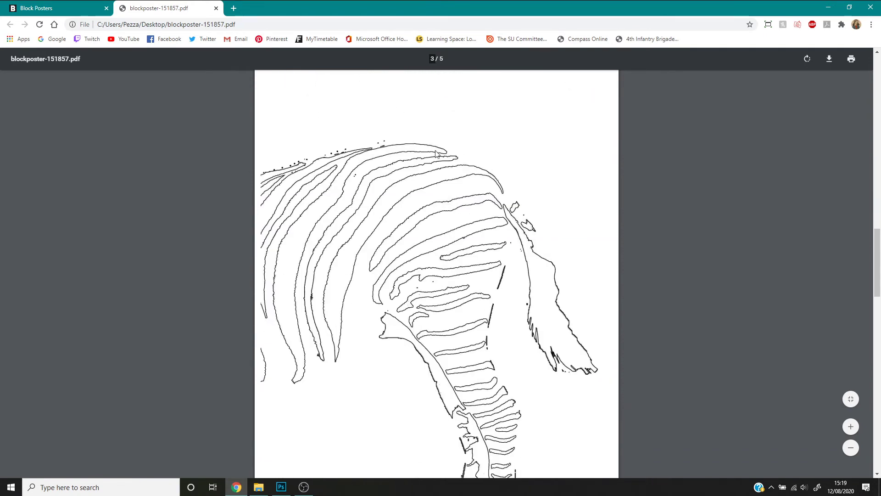
{"action": "scroll", "coordinate": [410, 164], "scroll_direction": "down", "scroll_amount": 10}
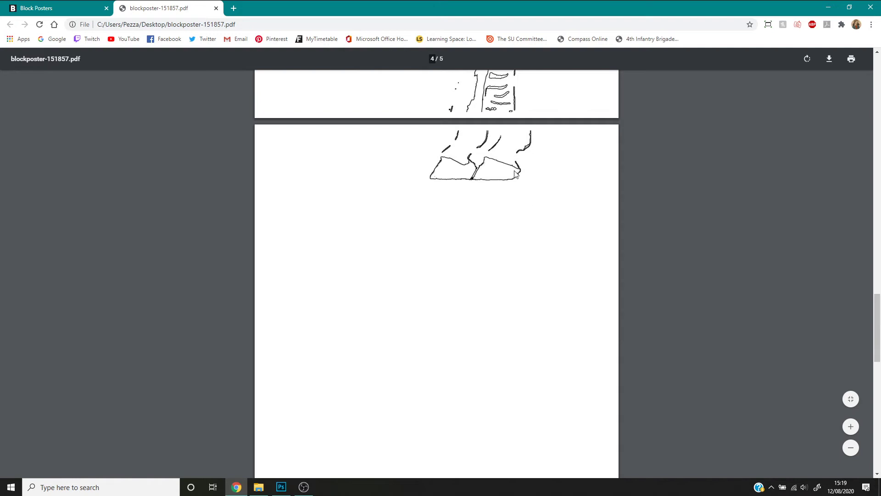
{"action": "scroll", "coordinate": [519, 173], "scroll_direction": "down", "scroll_amount": 10}
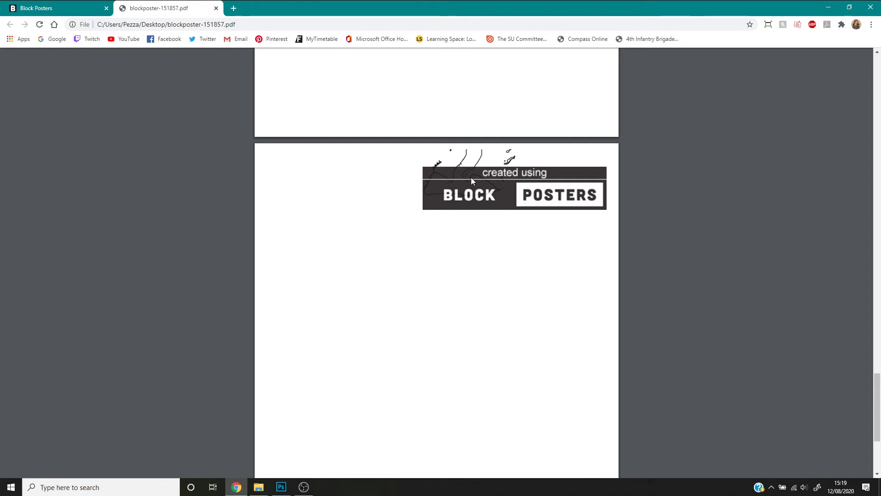
Step: Back in Photoshop, extend the zebra canvas with a strip along the bottom using Crop
{"action": "left_click", "coordinate": [216, 9]}
{"action": "left_click", "coordinate": [281, 486]}
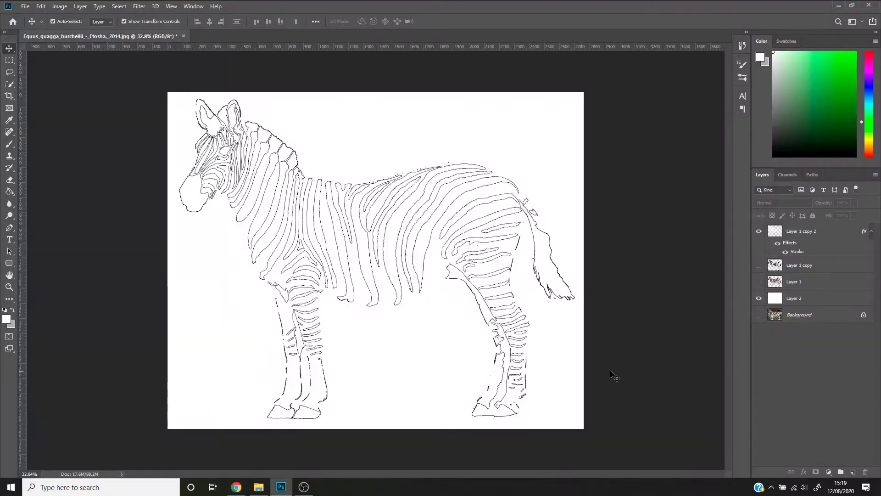
{"action": "key", "text": "c"}
{"action": "left_click_drag", "start_coordinate": [375, 430], "coordinate": [376, 437]}
{"action": "key", "text": "Return"}
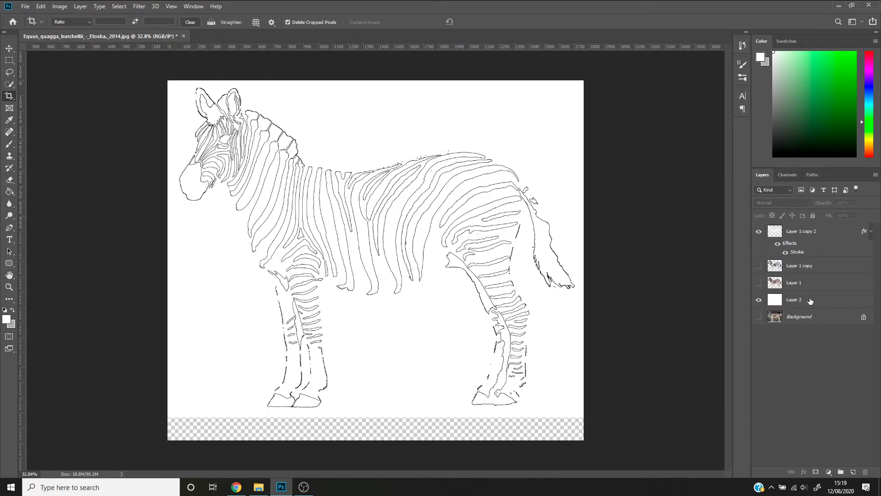
Step: Fill the transparent bottom strip white on Layer 2 with the Paint Bucket
{"action": "left_click", "coordinate": [798, 305]}
{"action": "key", "text": "g"}
{"action": "left_click", "coordinate": [397, 436]}
{"action": "key", "text": "v"}
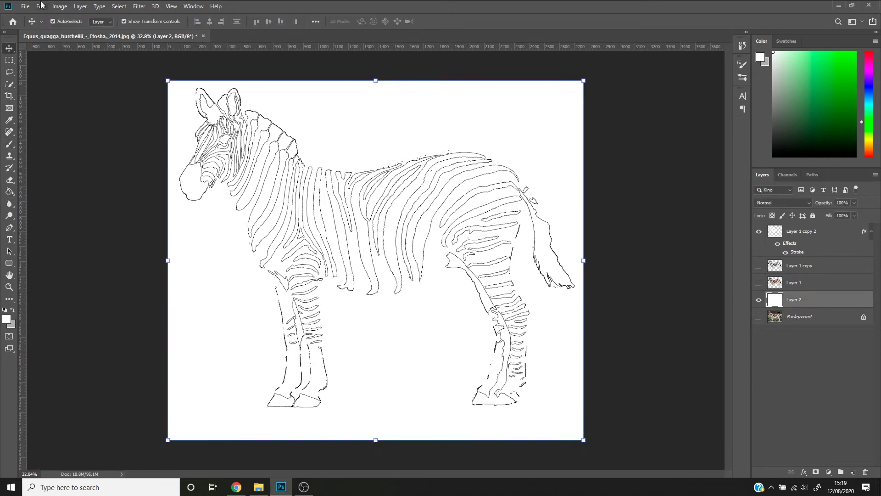
Step: Quick Export the zebra drawing as a PNG
{"action": "left_click", "coordinate": [25, 6]}
{"action": "mouse_move", "coordinate": [67, 131]}
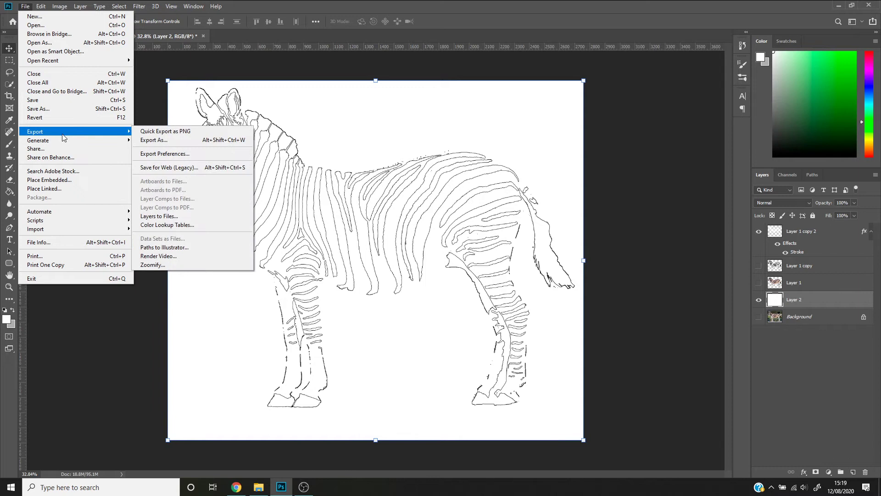
{"action": "left_click", "coordinate": [203, 132]}
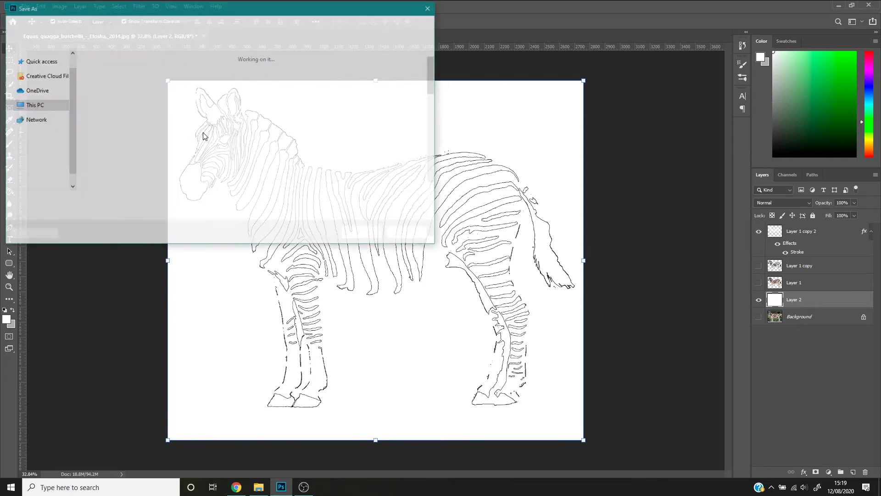
{"action": "left_click", "coordinate": [360, 235]}
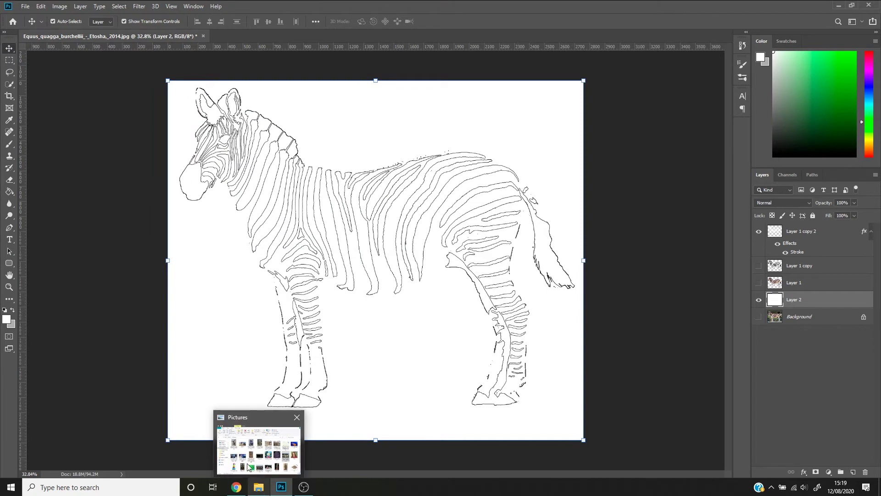
Step: Export the drawing as a full-size 2761 × 2386 JPG, overwriting the existing file
{"action": "left_click", "coordinate": [25, 7]}
{"action": "mouse_move", "coordinate": [69, 132]}
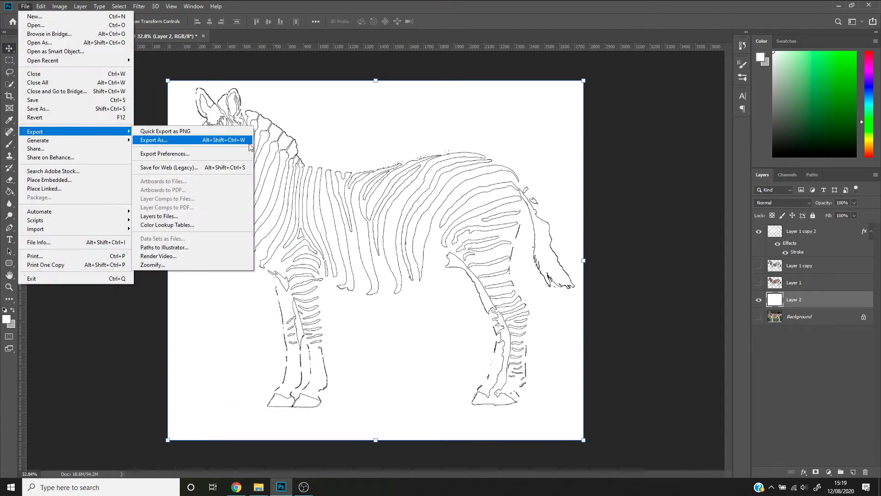
{"action": "left_click", "coordinate": [206, 140]}
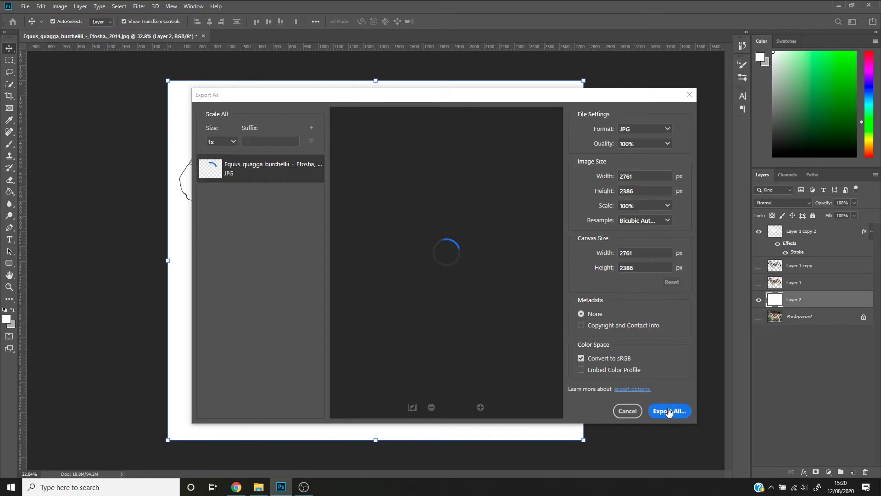
{"action": "left_click", "coordinate": [668, 411]}
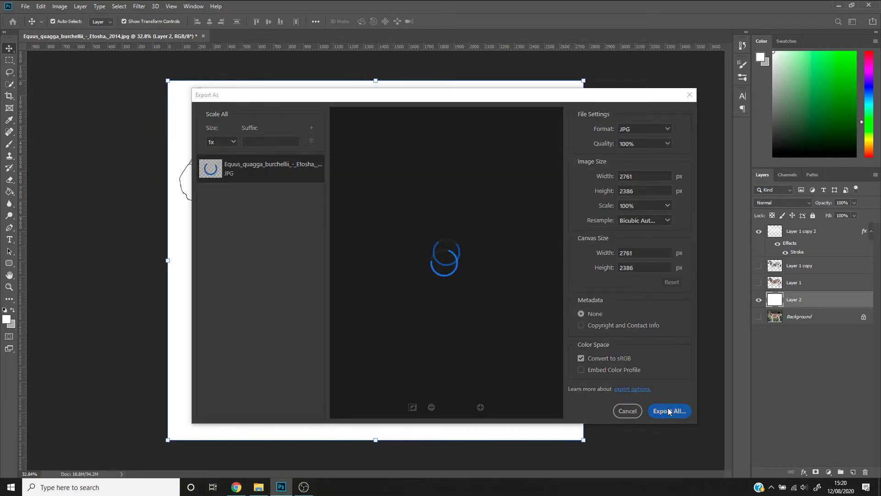
{"action": "left_click", "coordinate": [362, 233]}
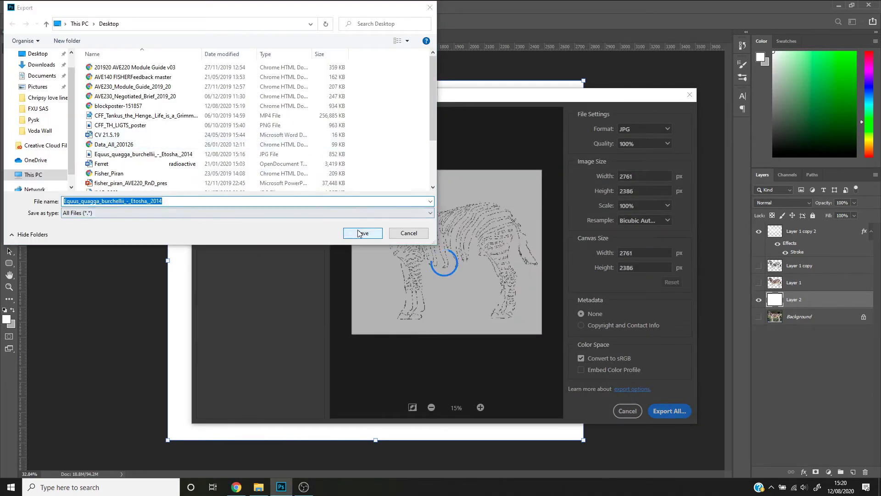
{"action": "left_click", "coordinate": [464, 244]}
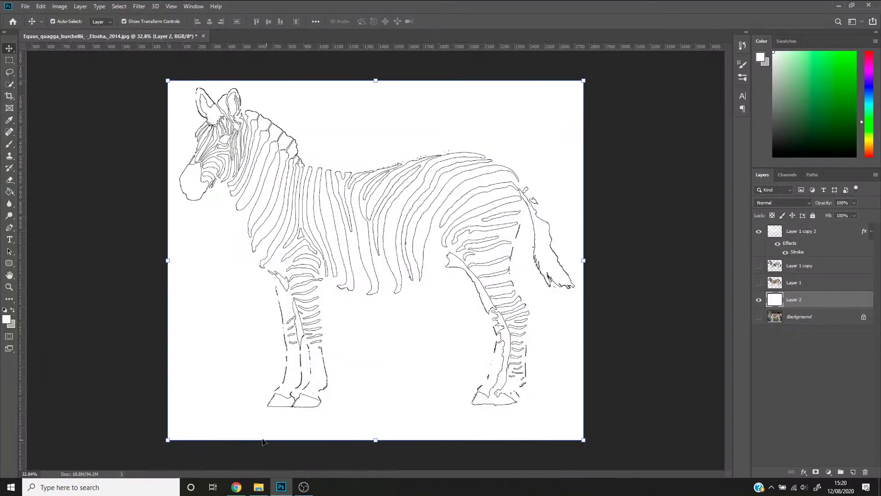
Step: Upload the Equus_quagga zebra image on the Block Posters creation page
{"action": "left_click", "coordinate": [237, 487]}
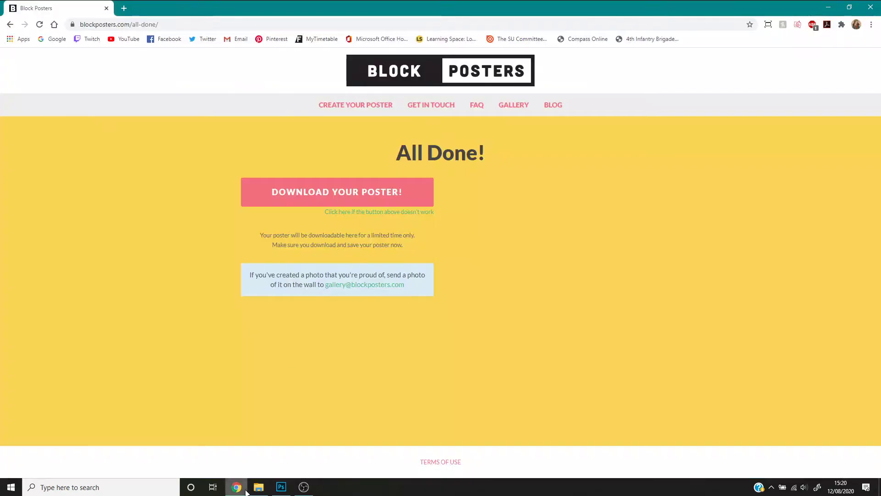
{"action": "left_click", "coordinate": [363, 108]}
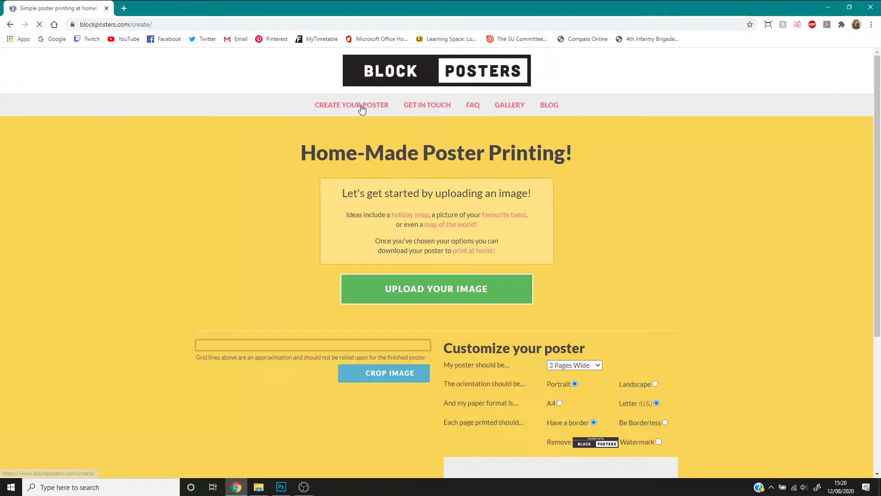
{"action": "left_click", "coordinate": [403, 302]}
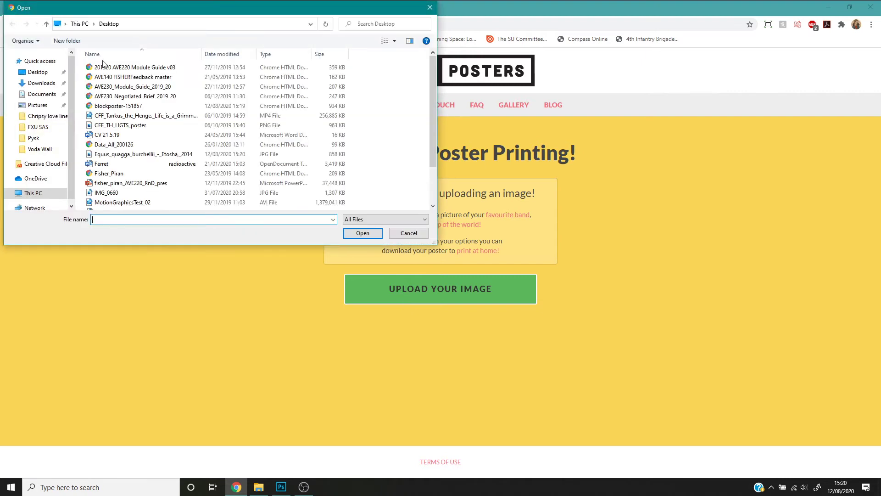
{"action": "left_click", "coordinate": [138, 154]}
{"action": "left_click", "coordinate": [362, 234]}
Step: Set the poster to A4 paper, 2 pages wide, after briefly trying 10 pages wide
{"action": "scroll", "coordinate": [530, 230], "scroll_direction": "down", "scroll_amount": 4}
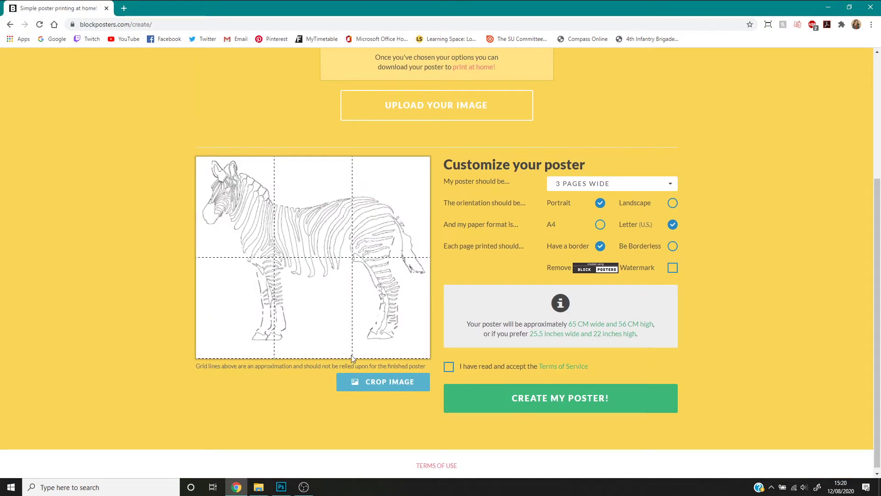
{"action": "left_click", "coordinate": [602, 225]}
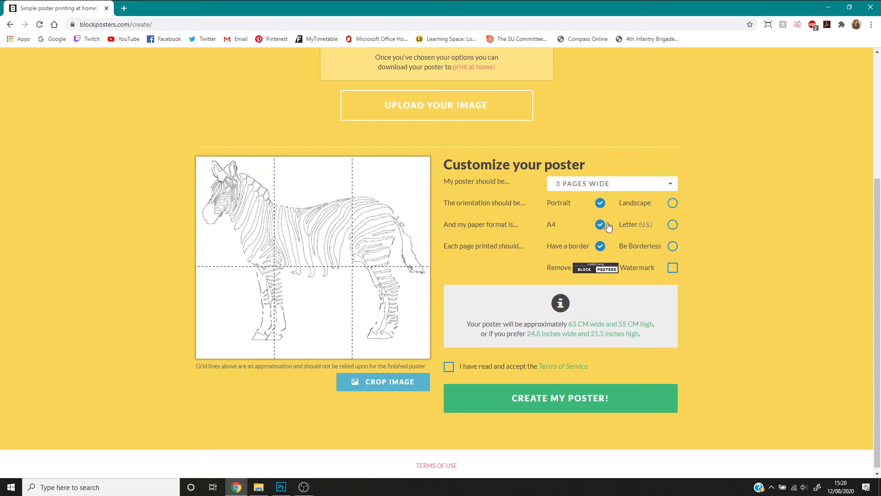
{"action": "left_click", "coordinate": [613, 193]}
{"action": "left_click", "coordinate": [611, 204]}
{"action": "left_click", "coordinate": [644, 190]}
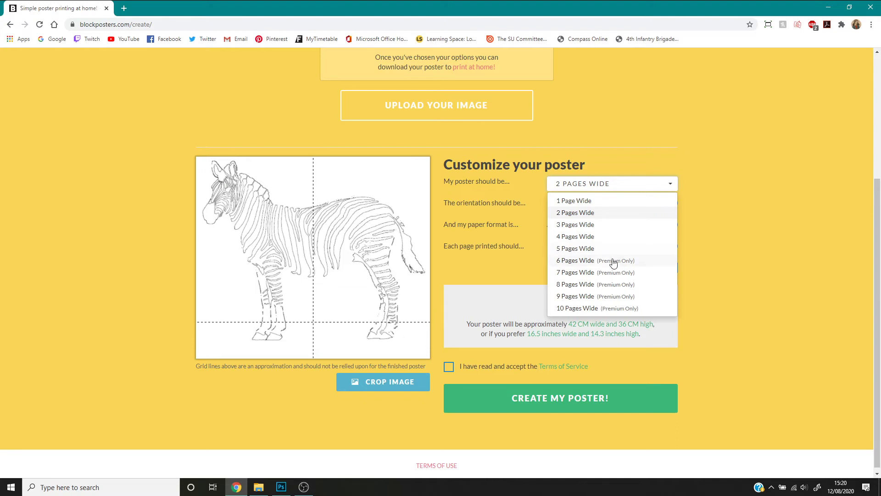
{"action": "left_click", "coordinate": [595, 308]}
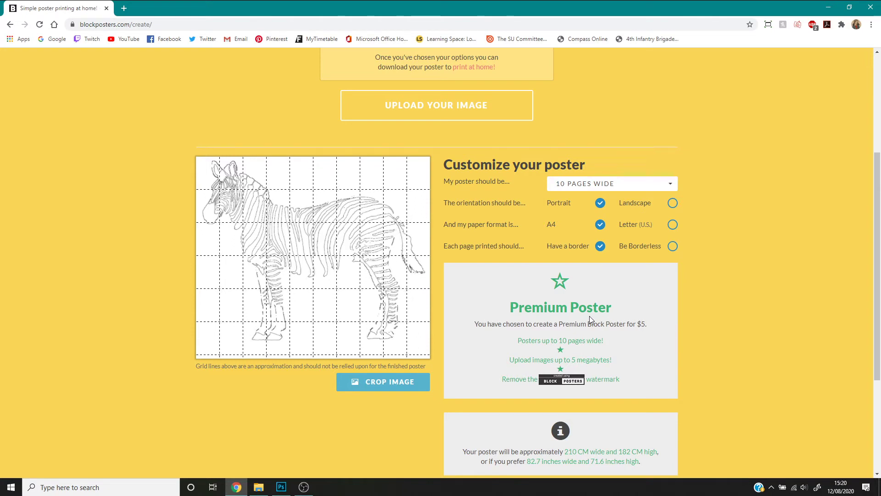
{"action": "left_click", "coordinate": [596, 184]}
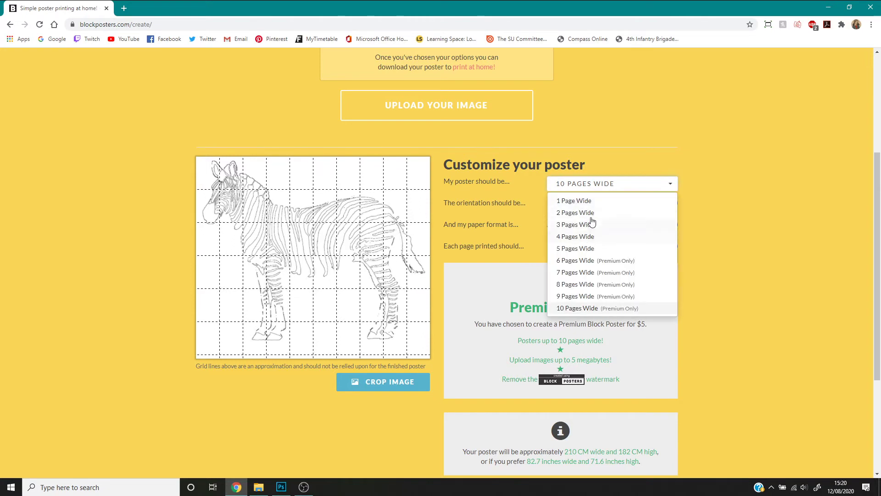
{"action": "left_click", "coordinate": [583, 213]}
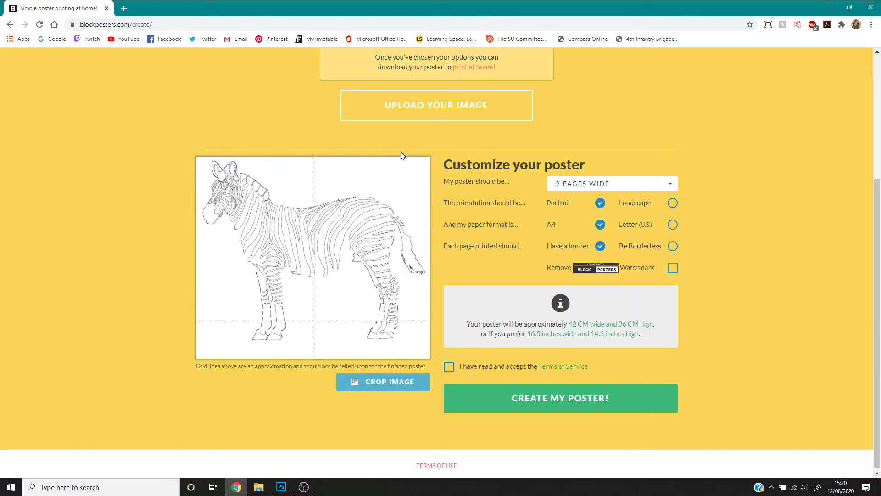
Step: Accept the Terms of Service, keep the watermark, and create the poster
{"action": "left_click", "coordinate": [449, 367]}
{"action": "left_click", "coordinate": [672, 268]}
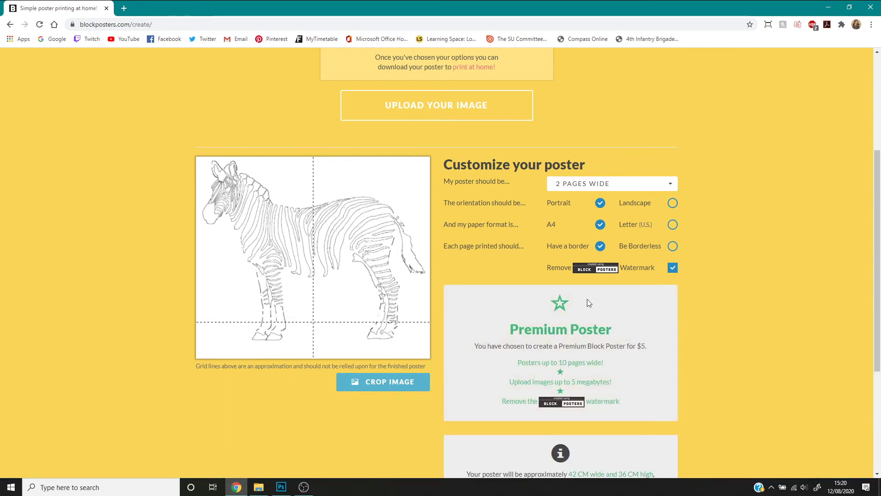
{"action": "left_click", "coordinate": [673, 268]}
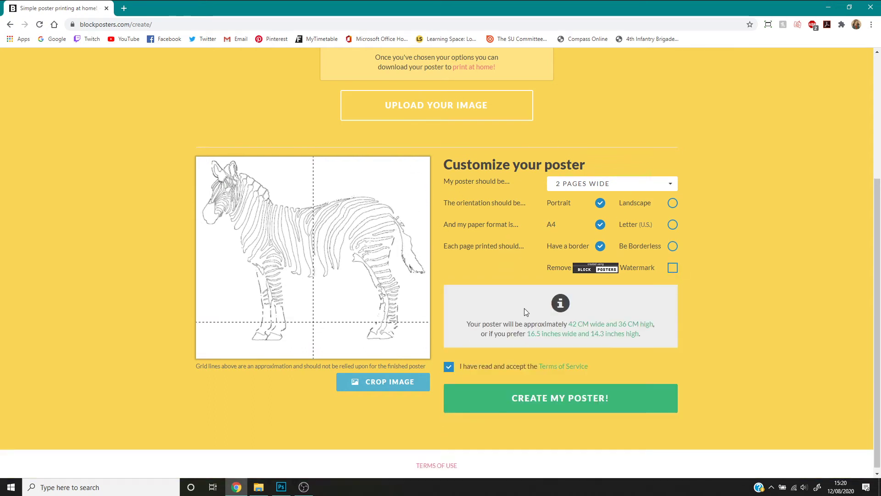
{"action": "left_click", "coordinate": [507, 399]}
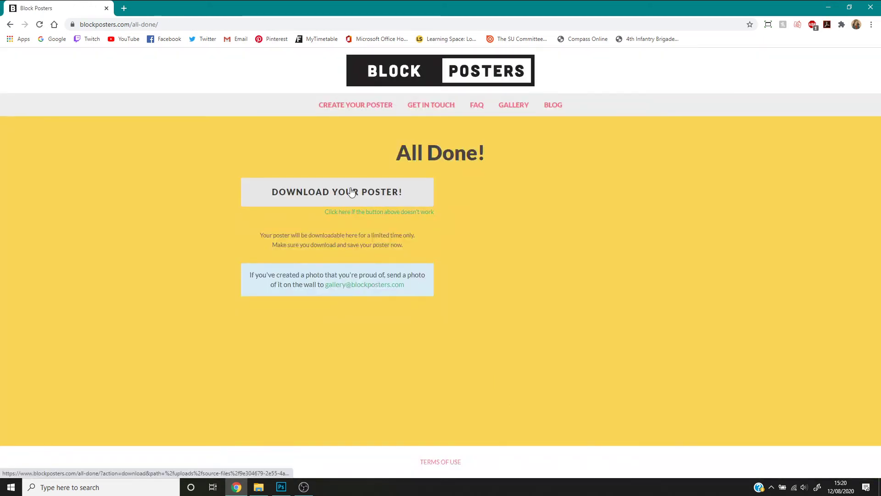
Step: Download the finished poster as blockposter-152043.pdf and view it
{"action": "left_click", "coordinate": [352, 192]}
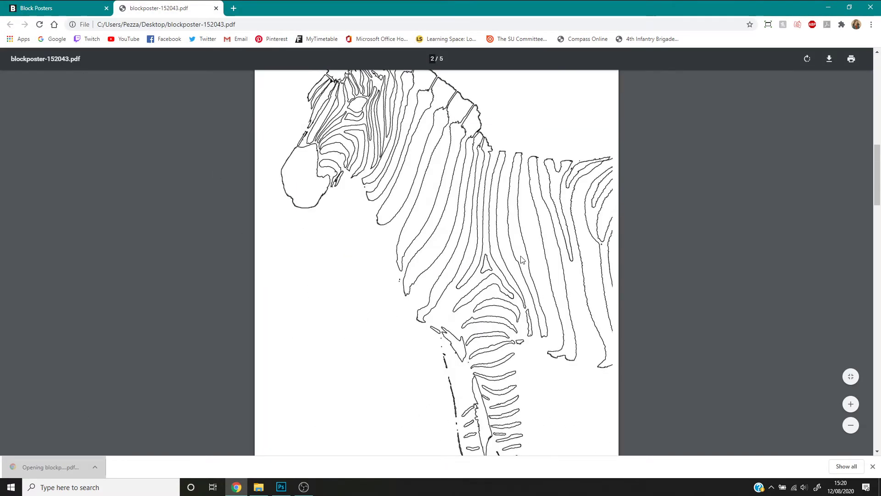
{"action": "scroll", "coordinate": [522, 260], "scroll_direction": "down", "scroll_amount": 20}
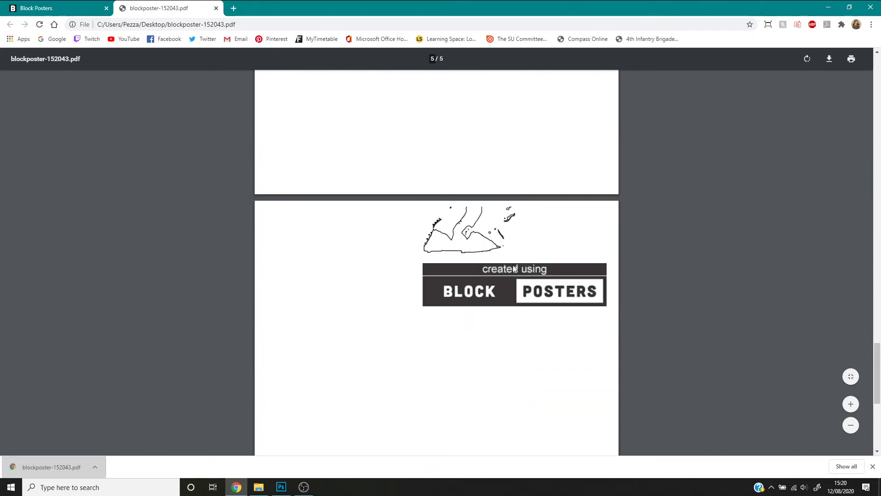
{"action": "scroll", "coordinate": [514, 269], "scroll_direction": "up", "scroll_amount": 2}
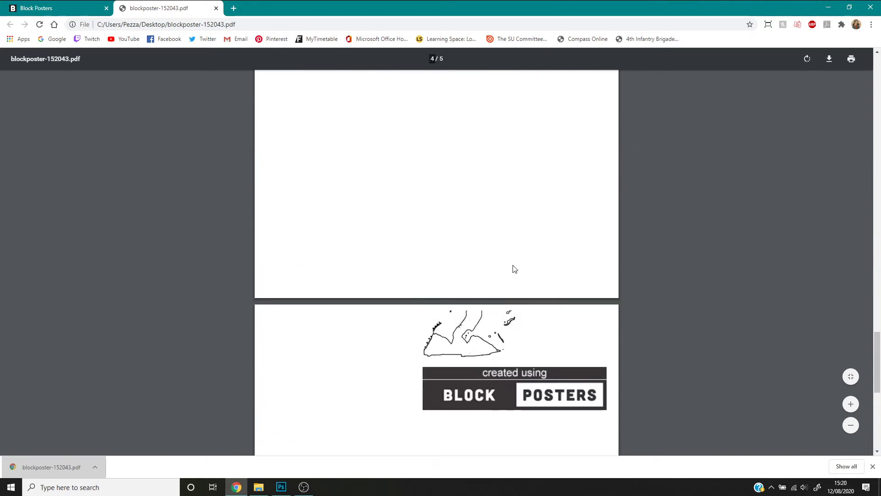
Step: Print all five poster pages on the HP OfficeJet Pro 8600
{"action": "left_click", "coordinate": [851, 60]}
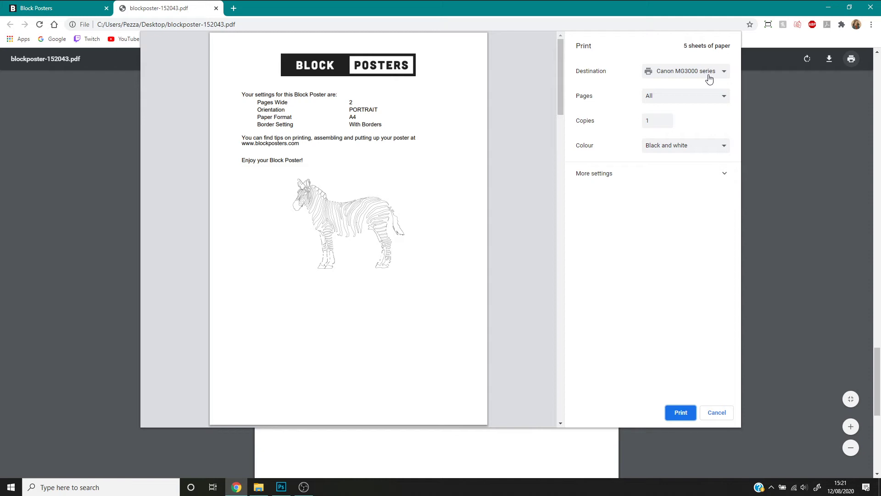
{"action": "left_click", "coordinate": [714, 74]}
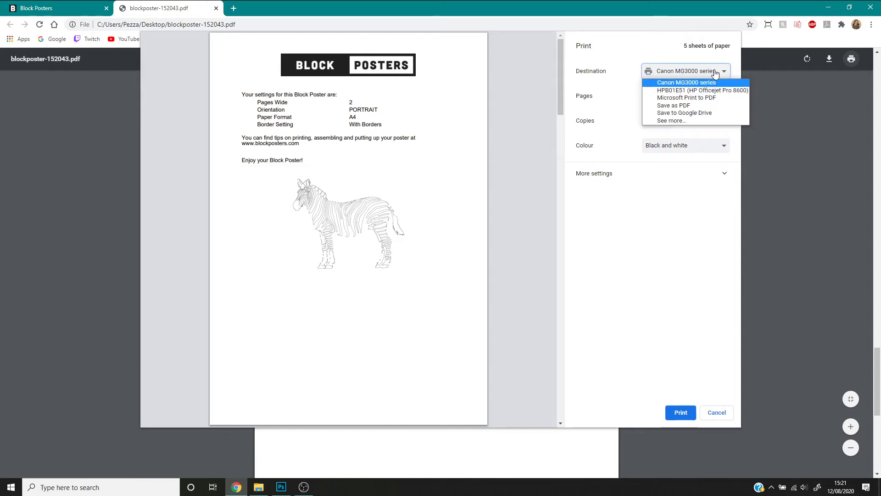
{"action": "left_click", "coordinate": [706, 90]}
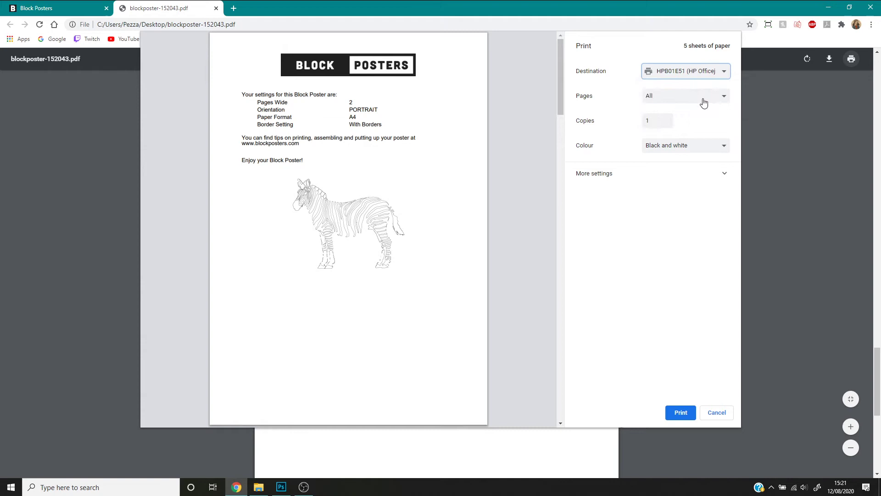
{"action": "left_click", "coordinate": [681, 412]}
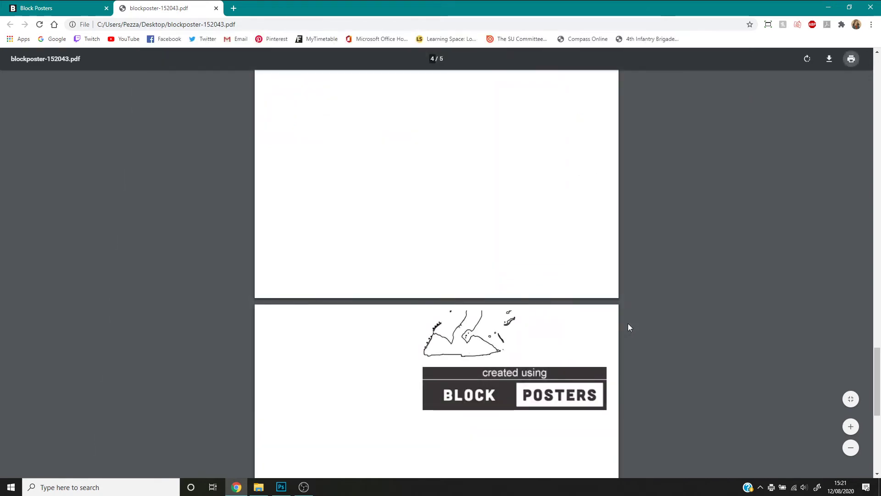